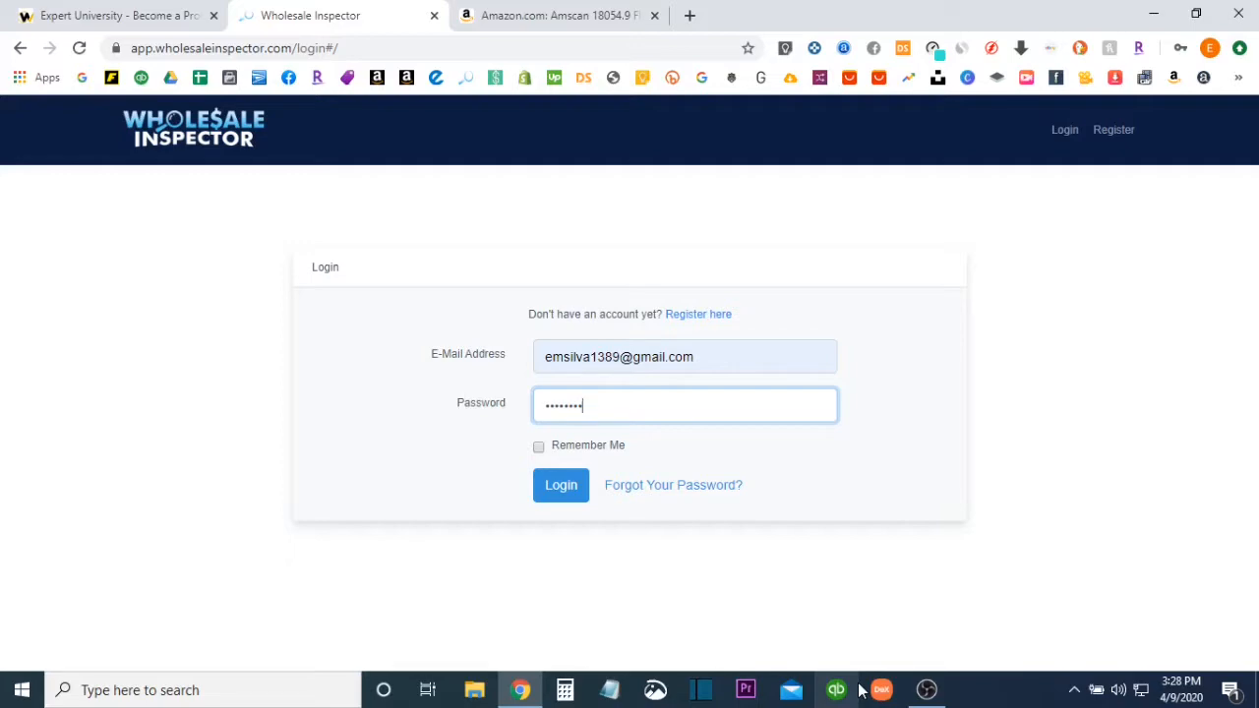
# Log in with the filled-in credentials and look over the list of completed supplier files
pyautogui.click(550, 484)
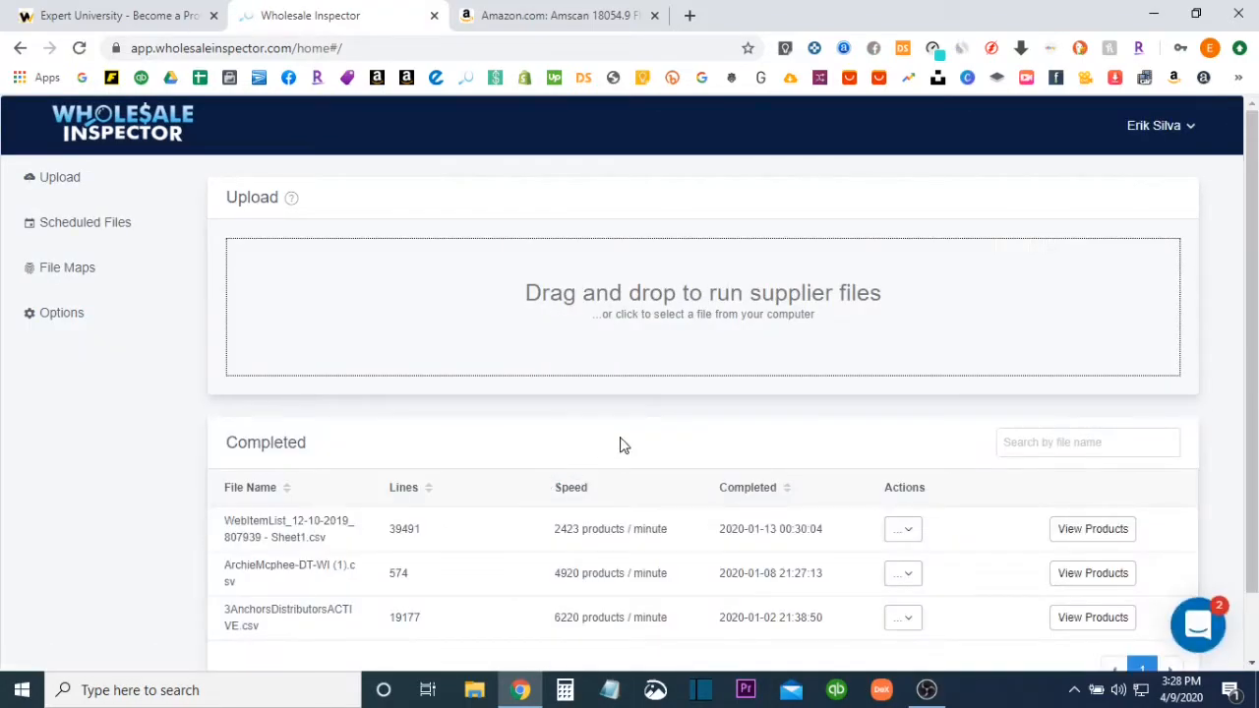
pyautogui.scroll(-1, 619, 446)
pyautogui.scroll(1, 620, 446)
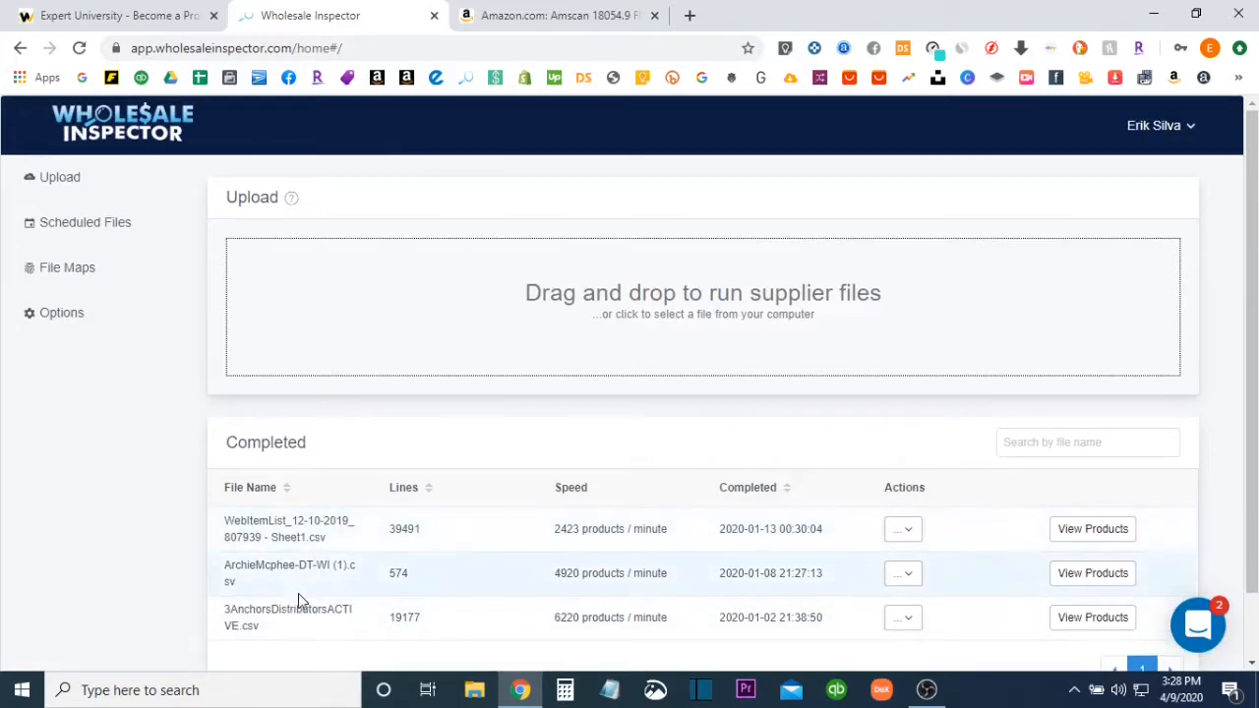
# Upload the supplier file 2020_Everyday_Pricing_50_10 - Items.csv from the Downloads folder
pyautogui.click(624, 337)
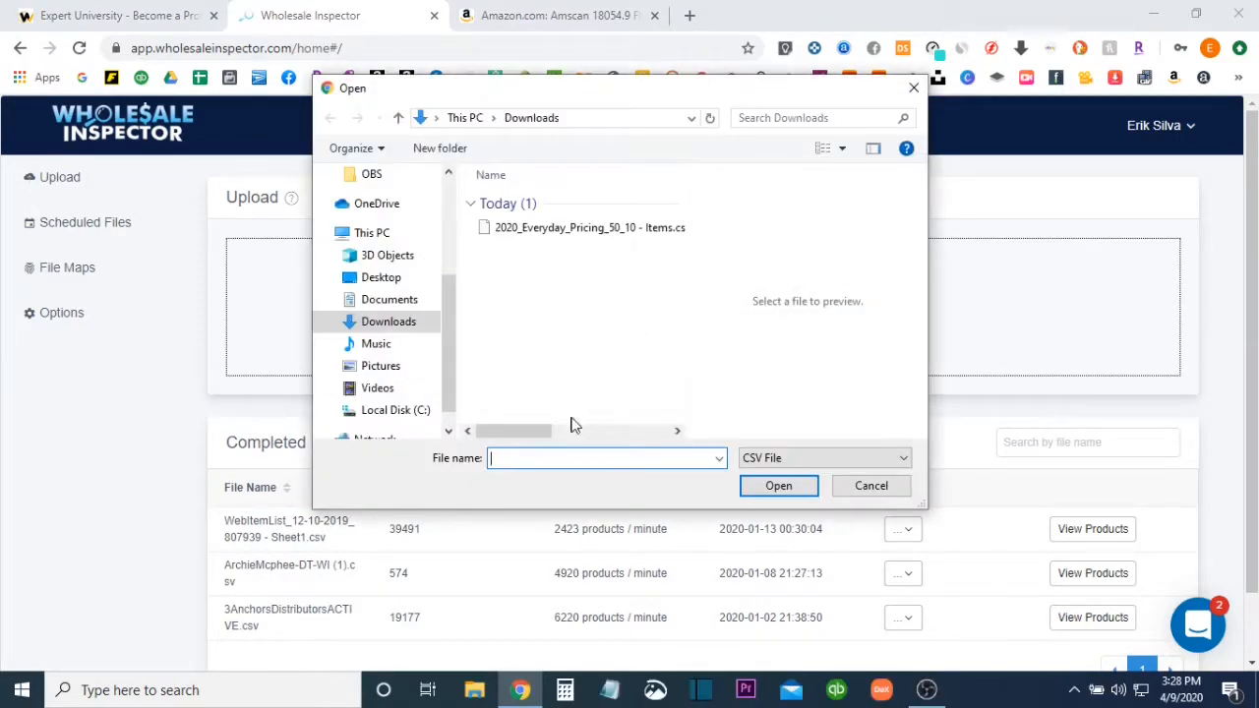
pyautogui.moveTo(531, 433); pyautogui.dragTo(506, 415)
pyautogui.click(578, 232)
pyautogui.click(777, 485)
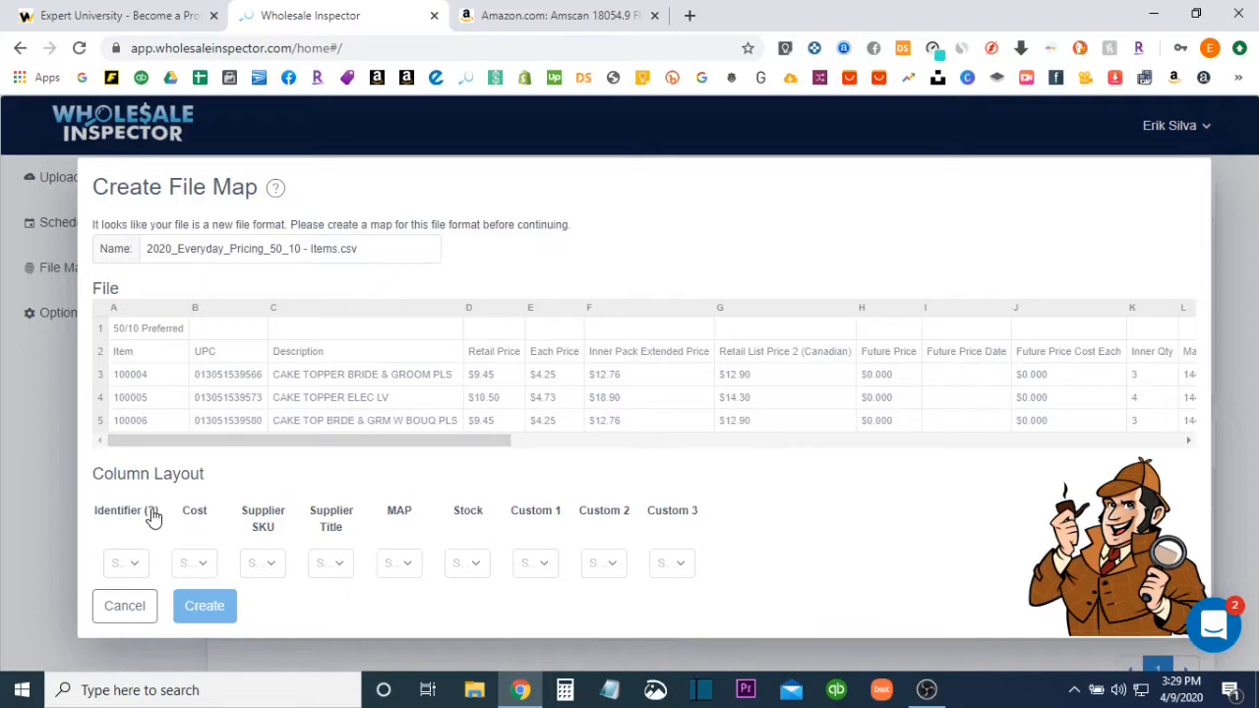
# Map the Identifier to UPC column B and the Cost to Each Price column E in the new file map
pyautogui.moveTo(152, 519)
pyautogui.click(136, 565)
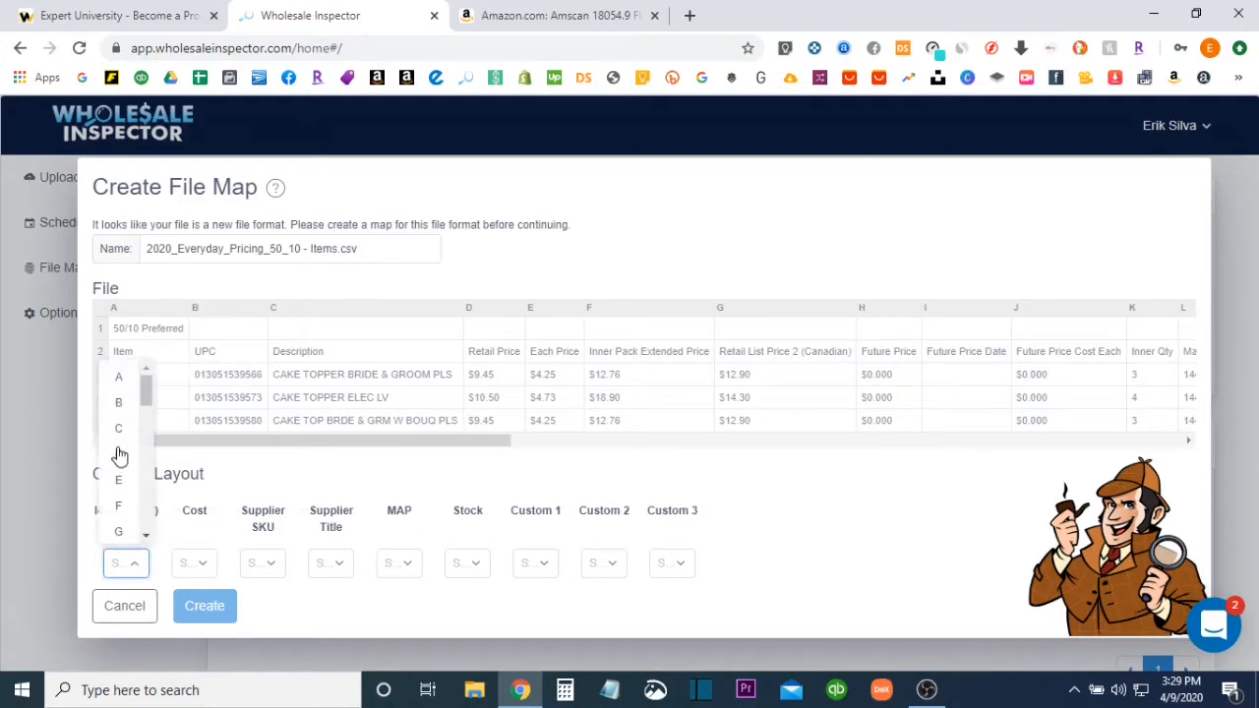
pyautogui.click(118, 402)
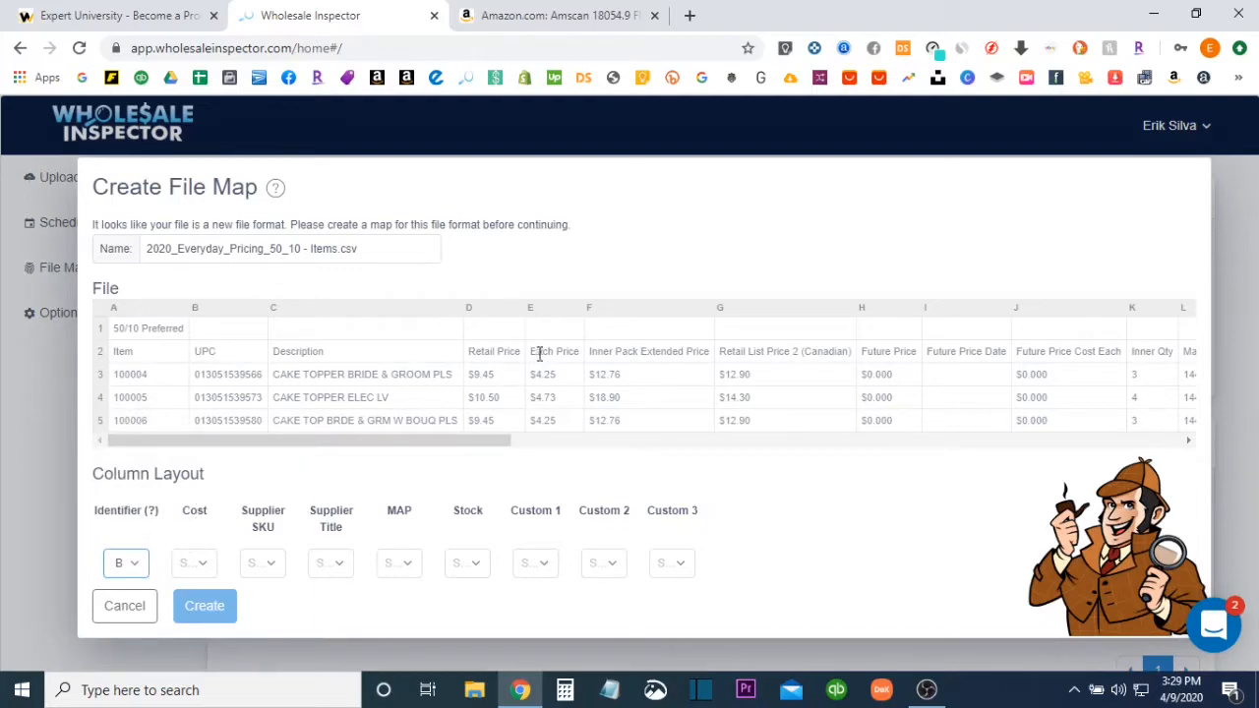
pyautogui.moveTo(532, 351); pyautogui.dragTo(582, 358)
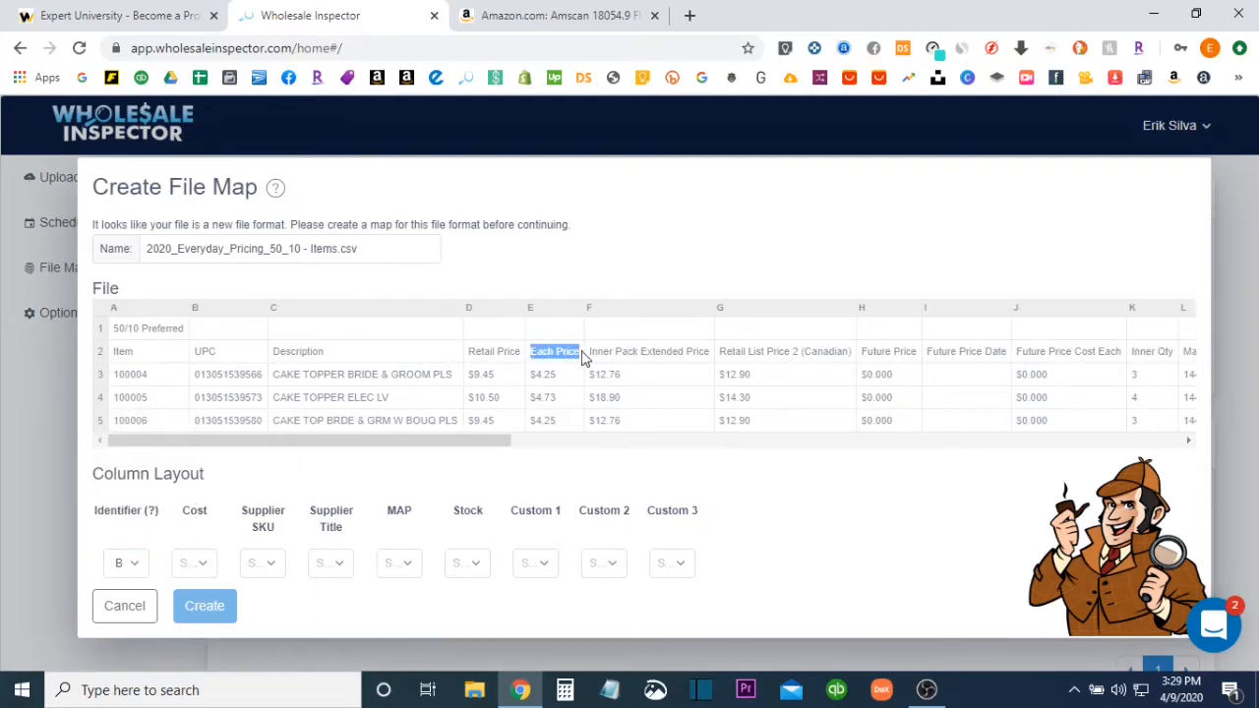
pyautogui.click(199, 563)
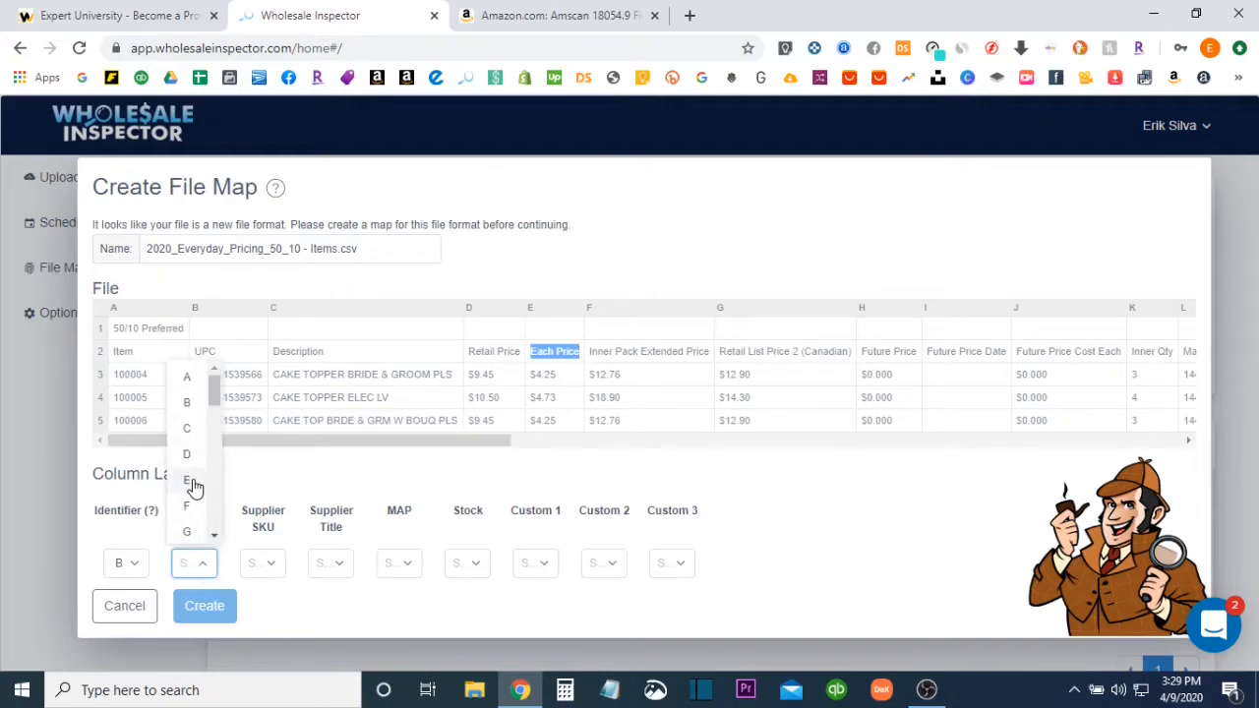
pyautogui.click(193, 480)
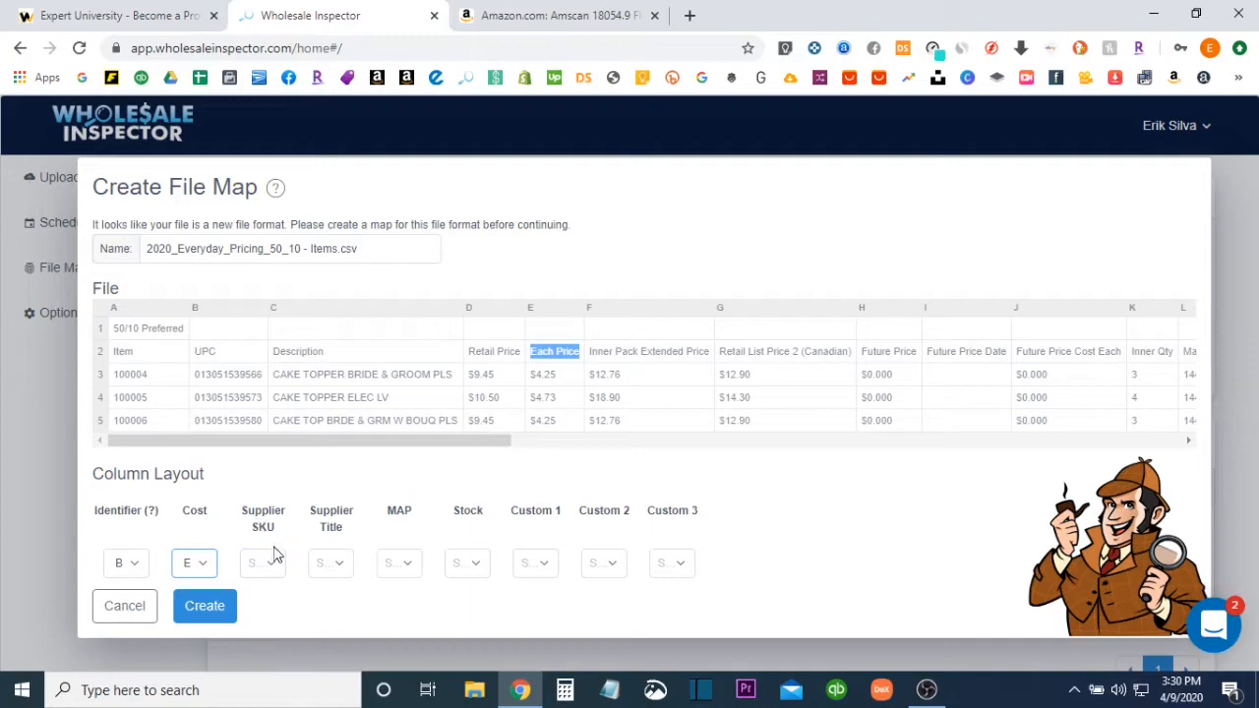
# Map the Supplier SKU to the Item numbers in column A
pyautogui.moveTo(137, 358); pyautogui.dragTo(116, 351)
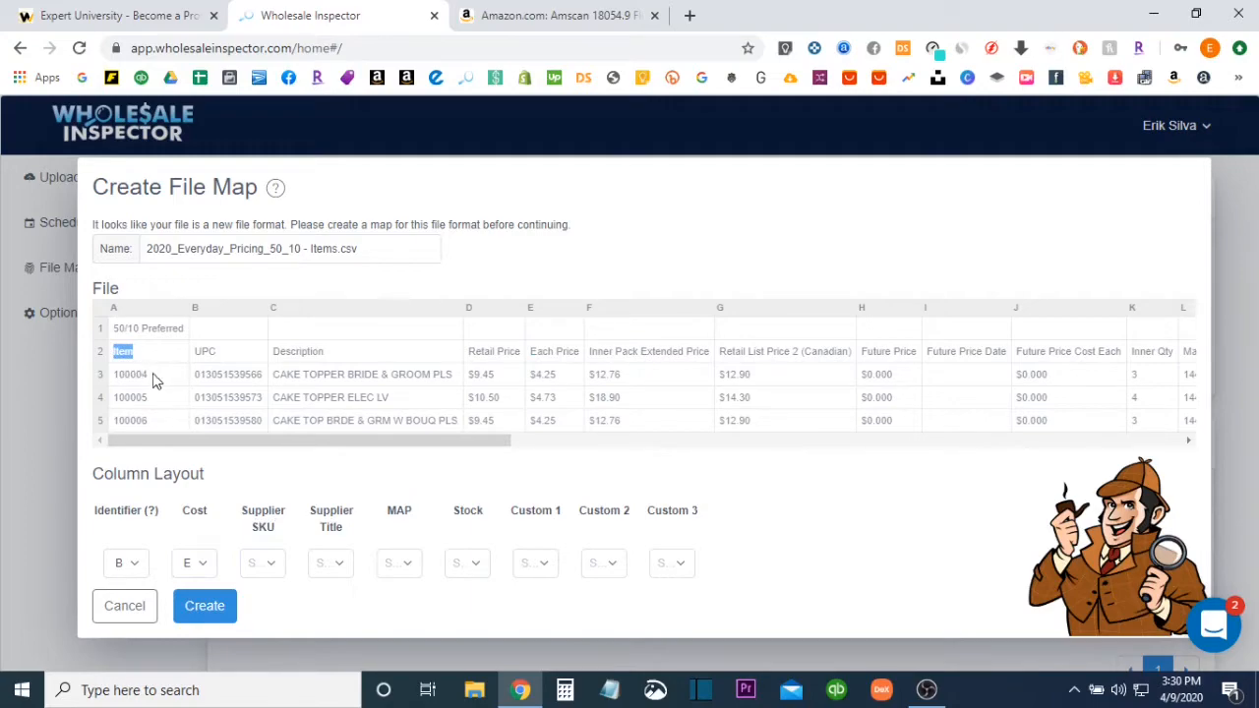
pyautogui.moveTo(149, 375); pyautogui.dragTo(117, 374)
pyautogui.click(266, 563)
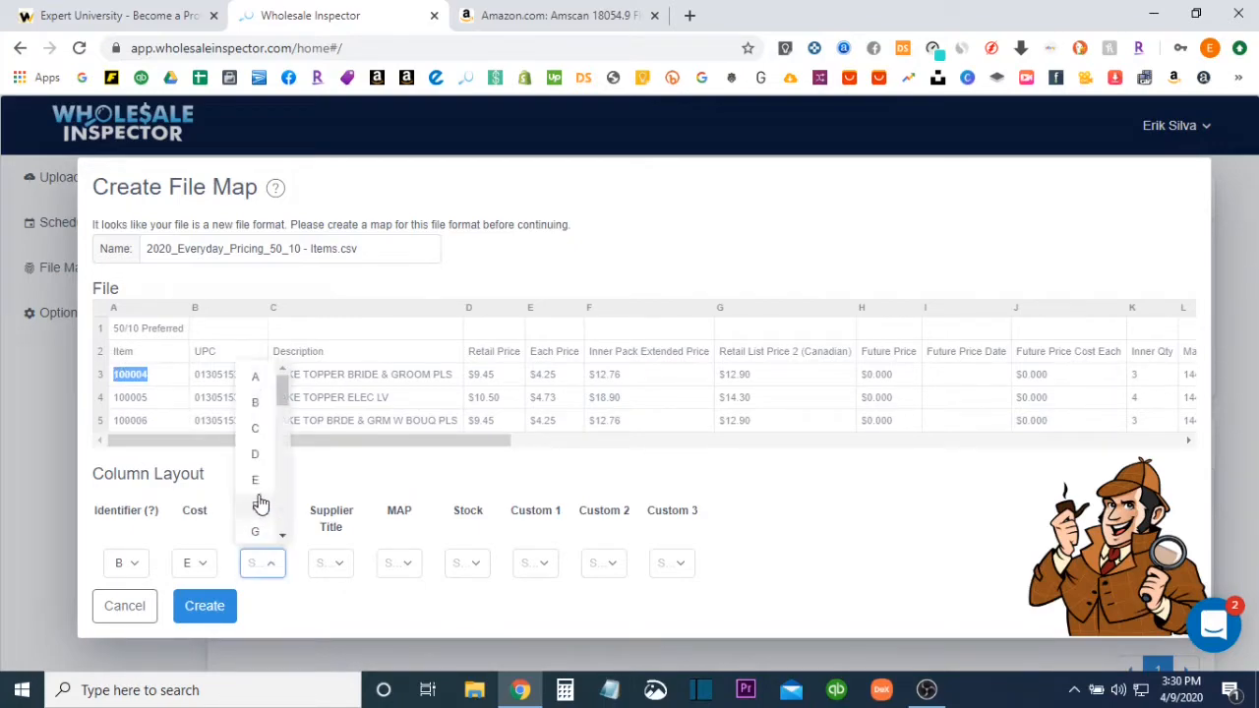
pyautogui.click(255, 381)
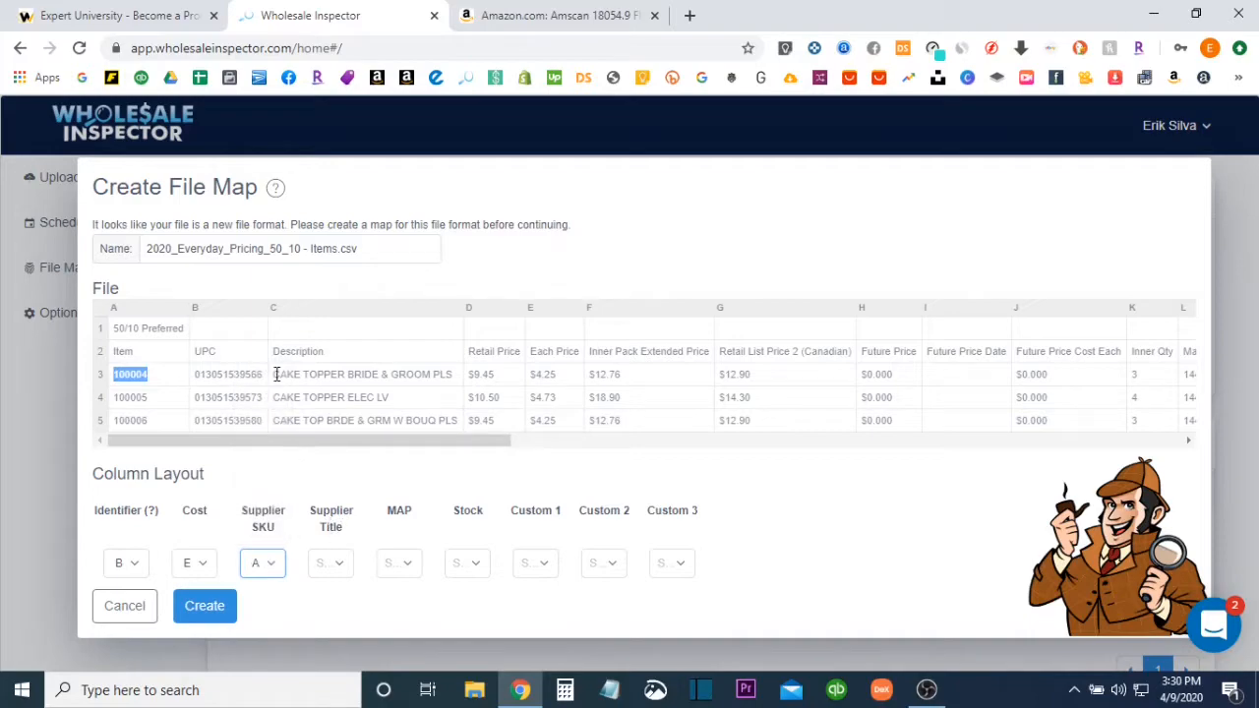
# Map the Supplier Title to Description column C and create the file map
pyautogui.moveTo(276, 373); pyautogui.dragTo(425, 375)
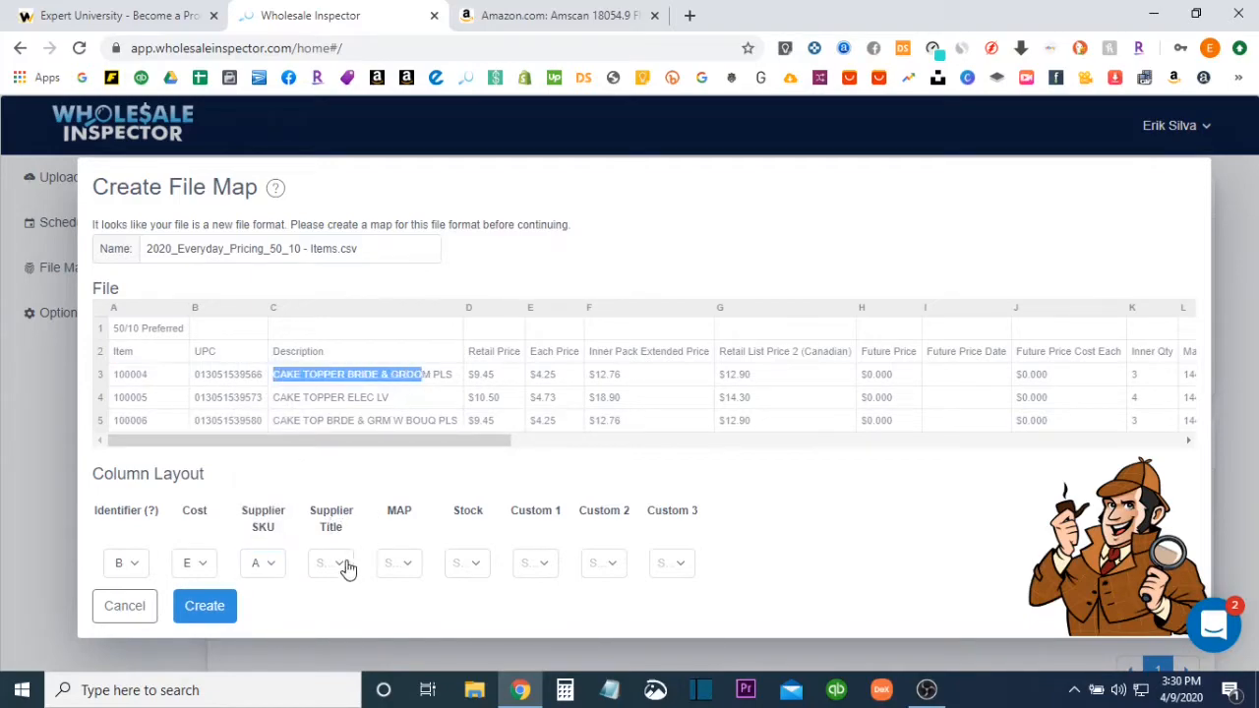
pyautogui.click(345, 567)
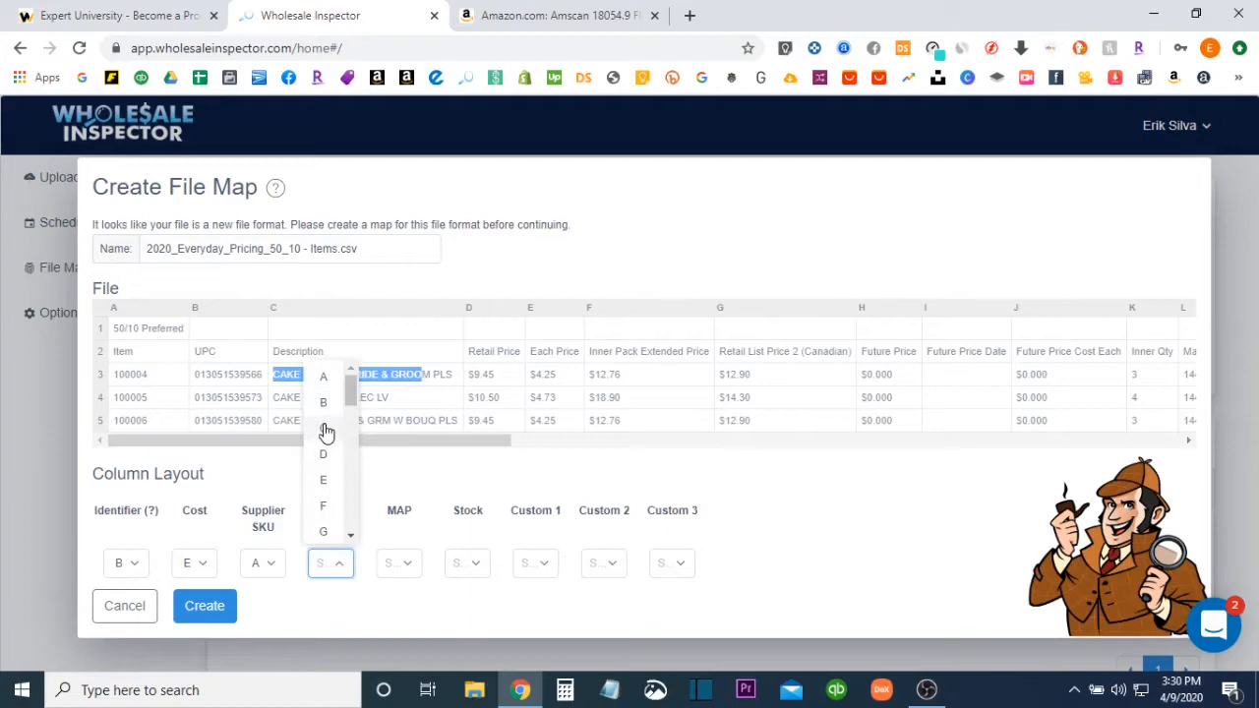
pyautogui.click(325, 429)
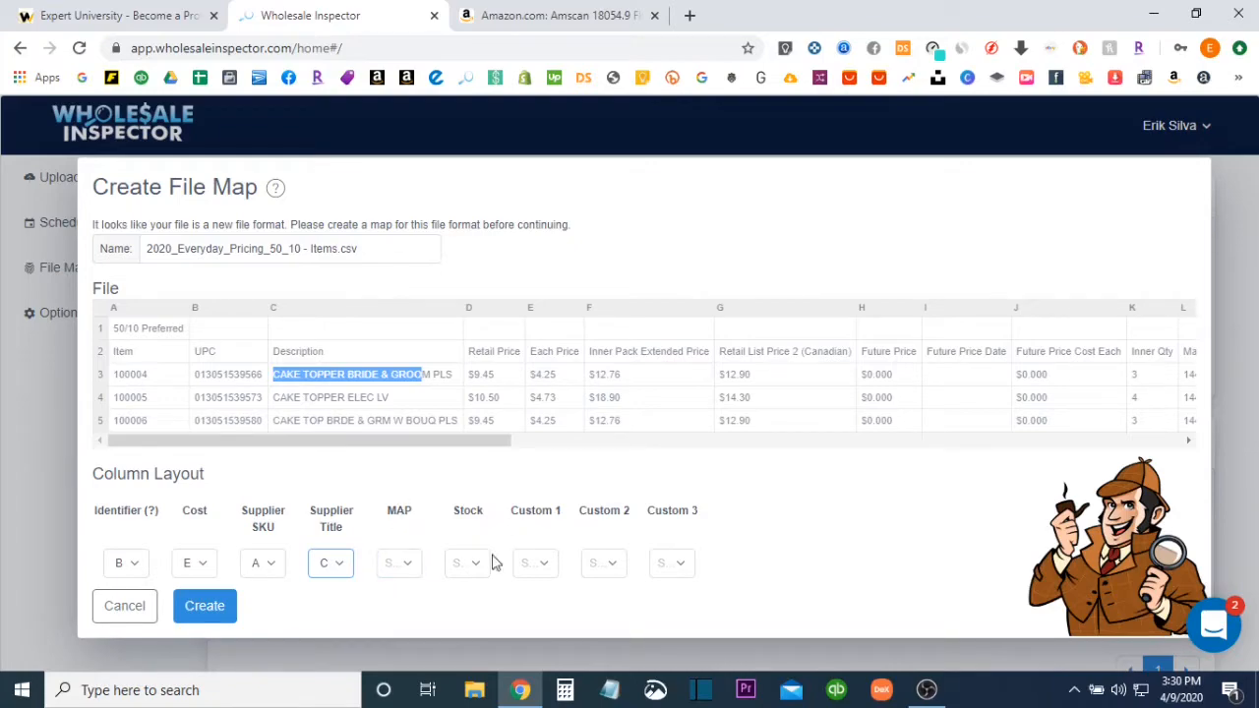
pyautogui.click(219, 612)
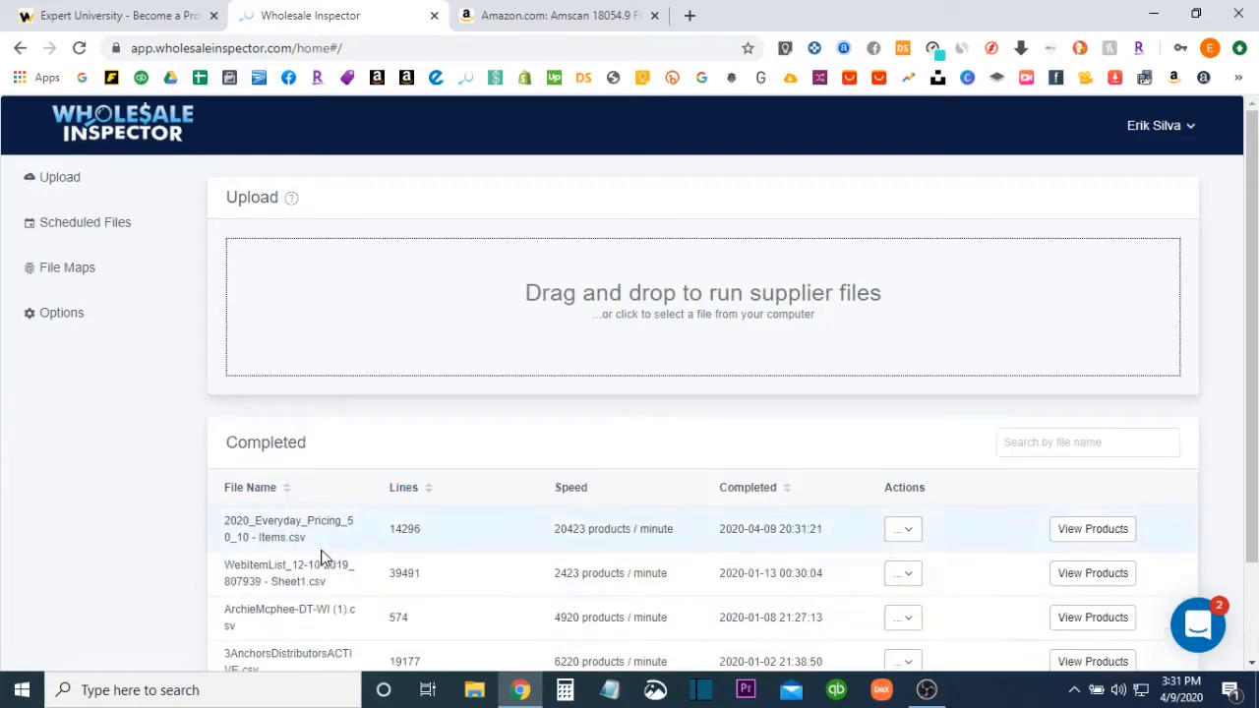
# Open the products of the completed file 2020_Everyday_Pricing_50_10 - Items.csv, collapse the column list and look across the result columns
pyautogui.scroll(-2, 522, 517)
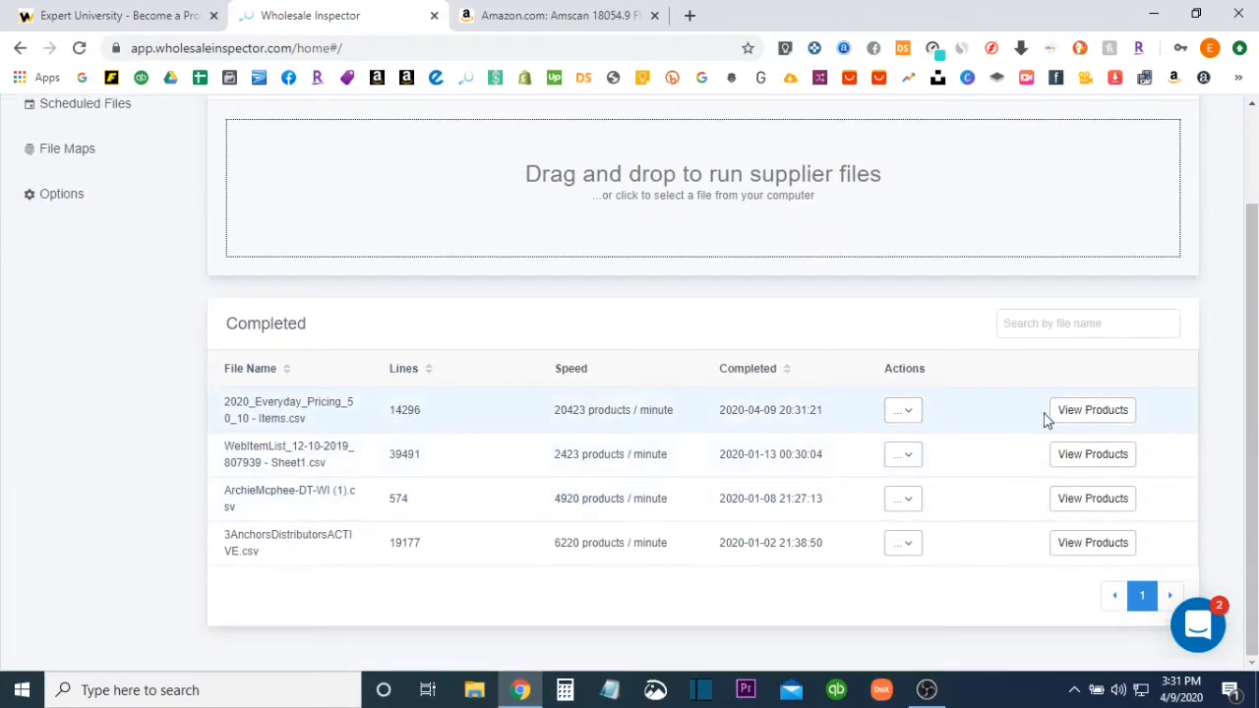
pyautogui.click(1086, 410)
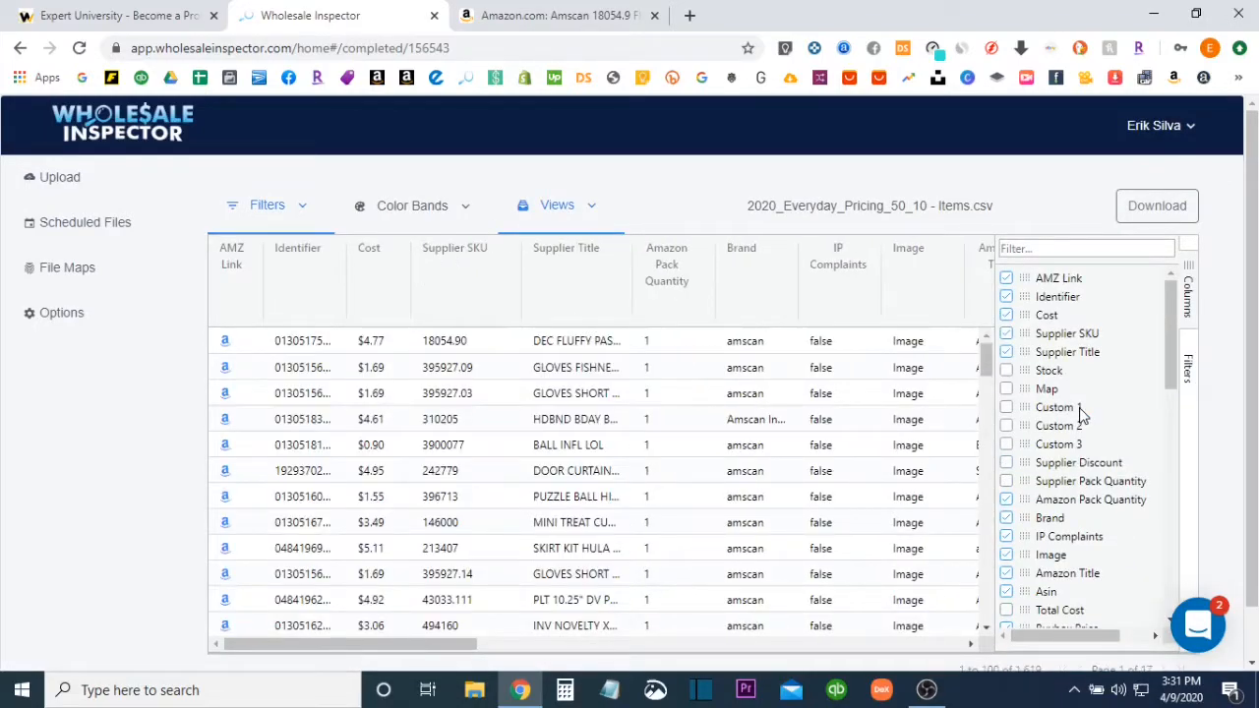
pyautogui.click(1190, 310)
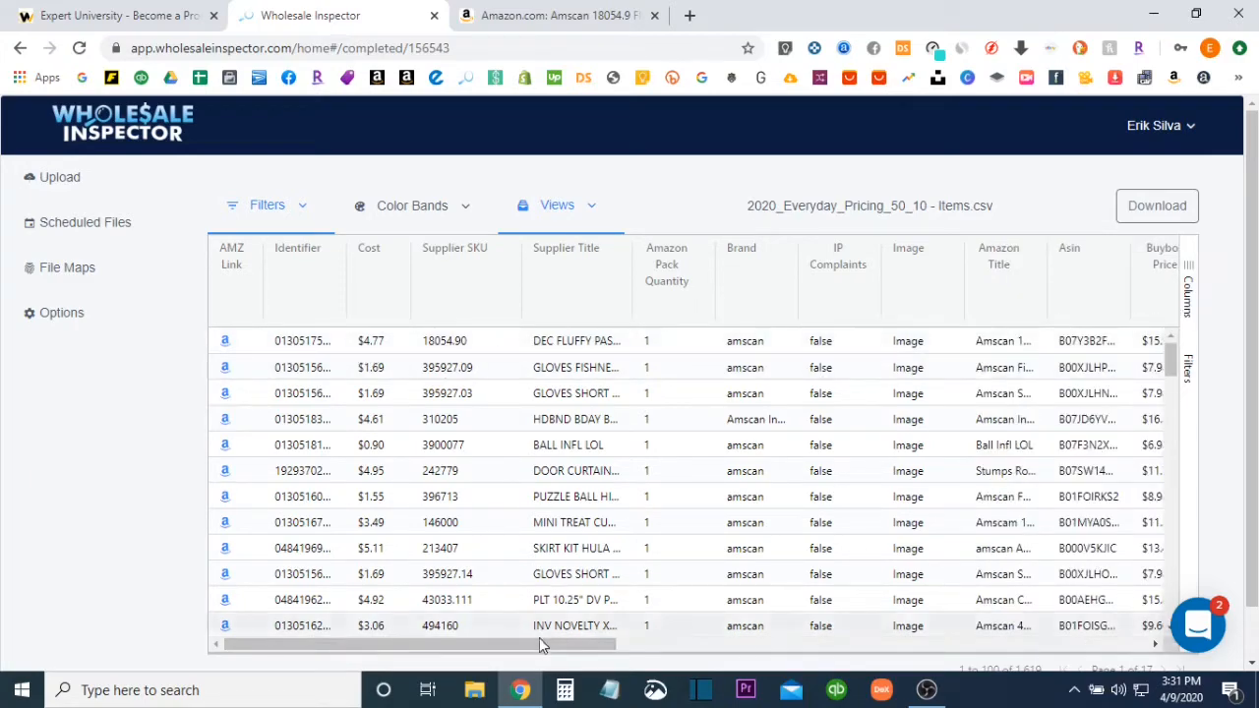
pyautogui.moveTo(538, 640); pyautogui.dragTo(501, 626)
pyautogui.moveTo(507, 642); pyautogui.dragTo(651, 649)
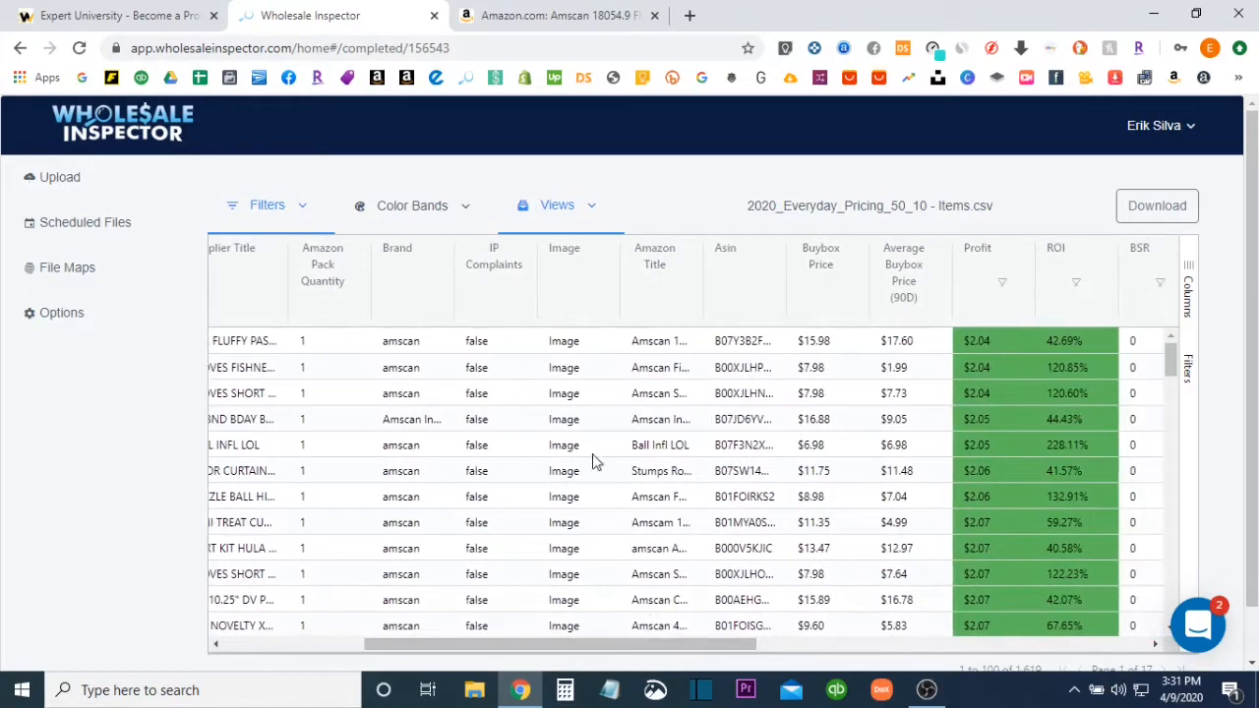
pyautogui.moveTo(557, 643); pyautogui.dragTo(419, 645)
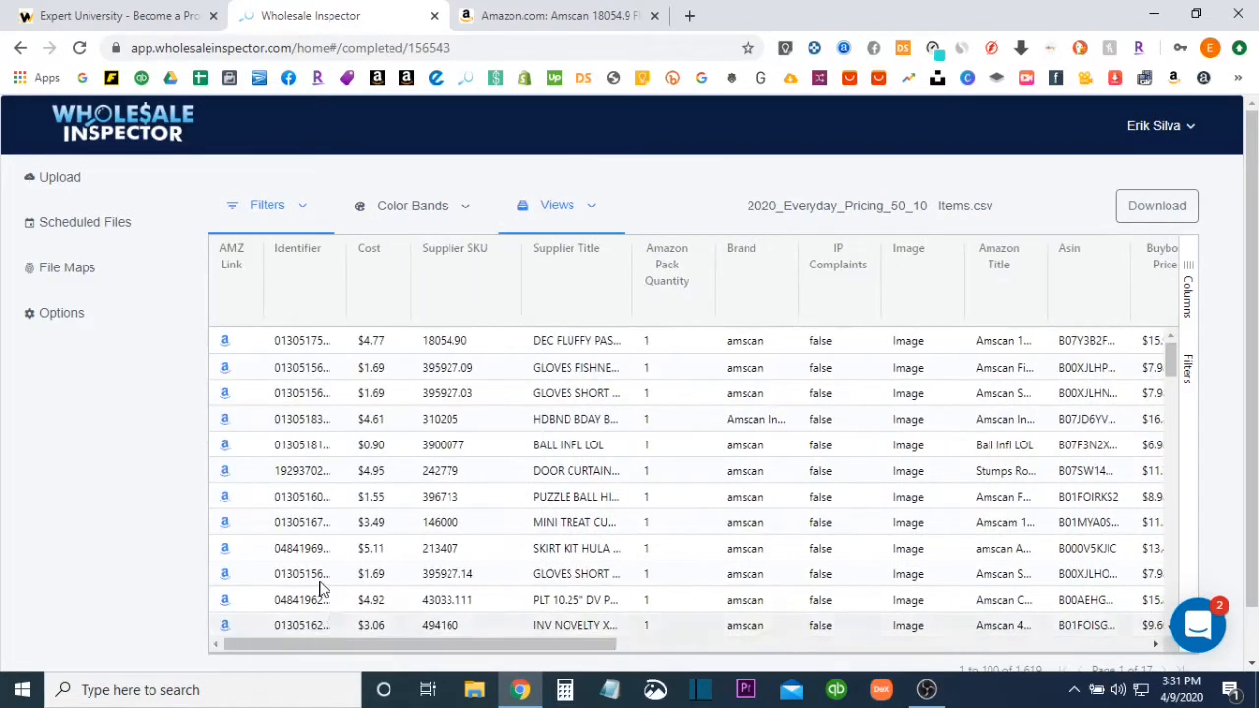
# Examine the Amazon listing of the first product and return to the product results
pyautogui.click(227, 344)
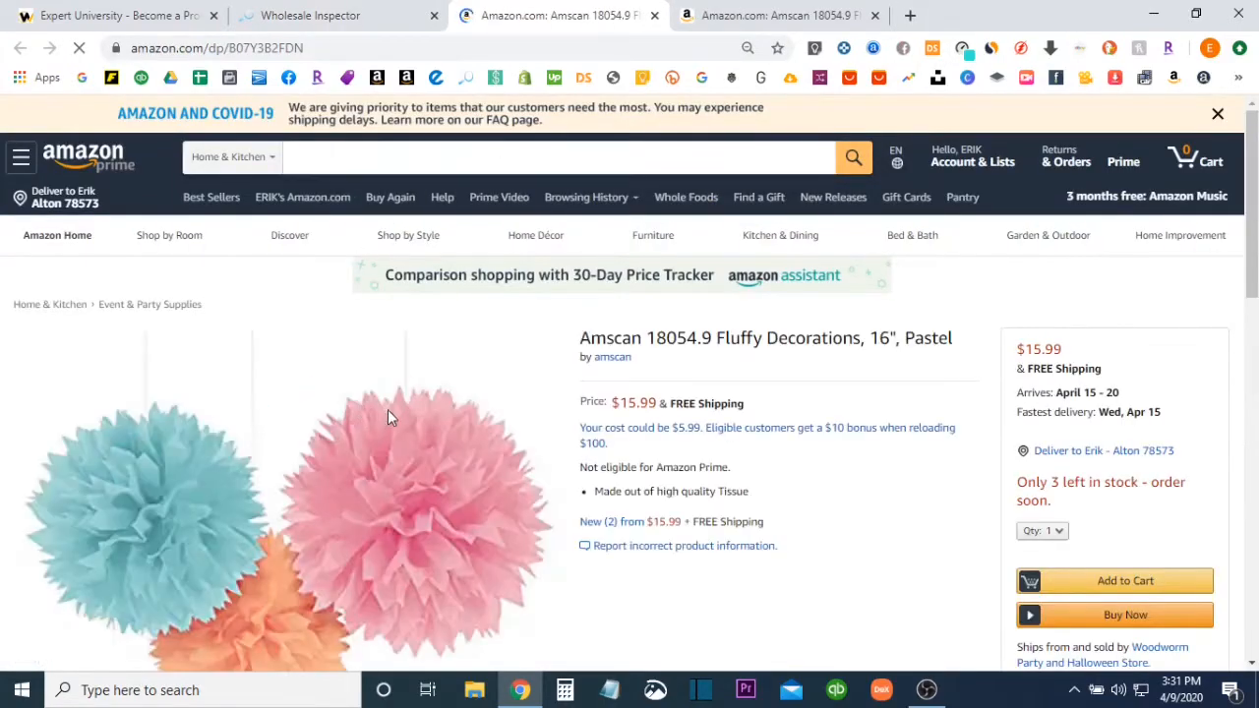
pyautogui.scroll(-6, 388, 417)
pyautogui.scroll(1, 390, 415)
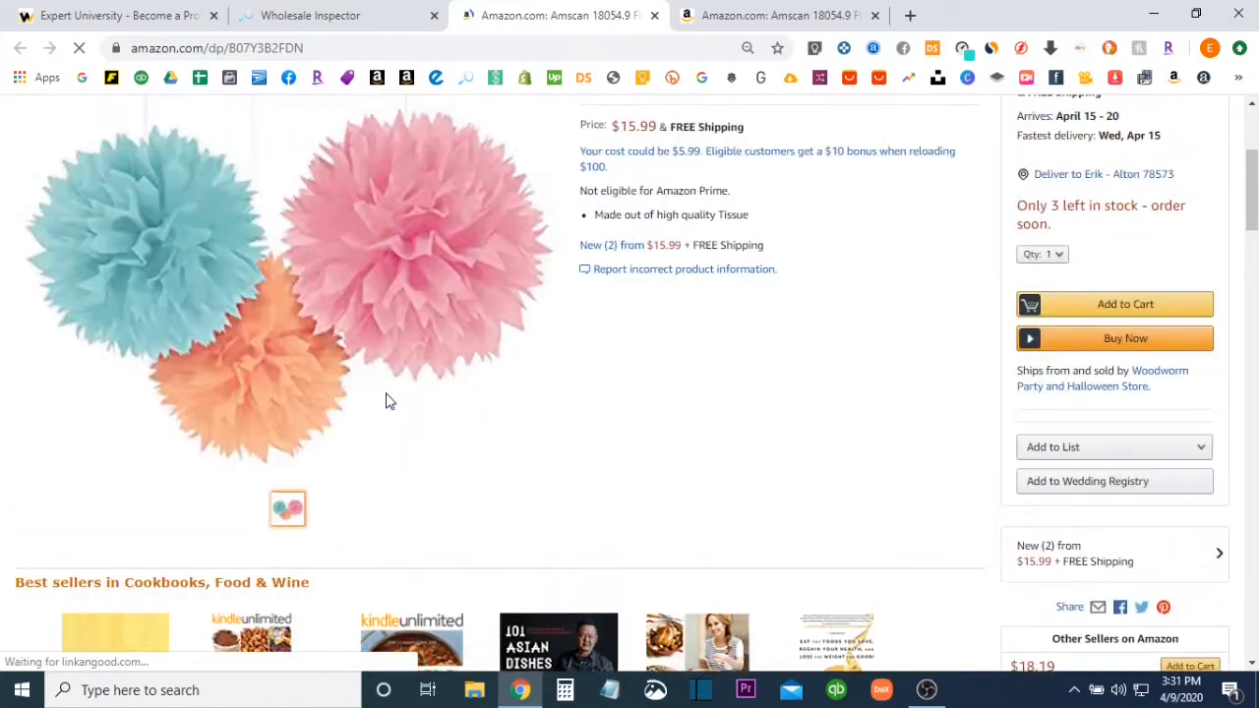
pyautogui.scroll(2, 387, 401)
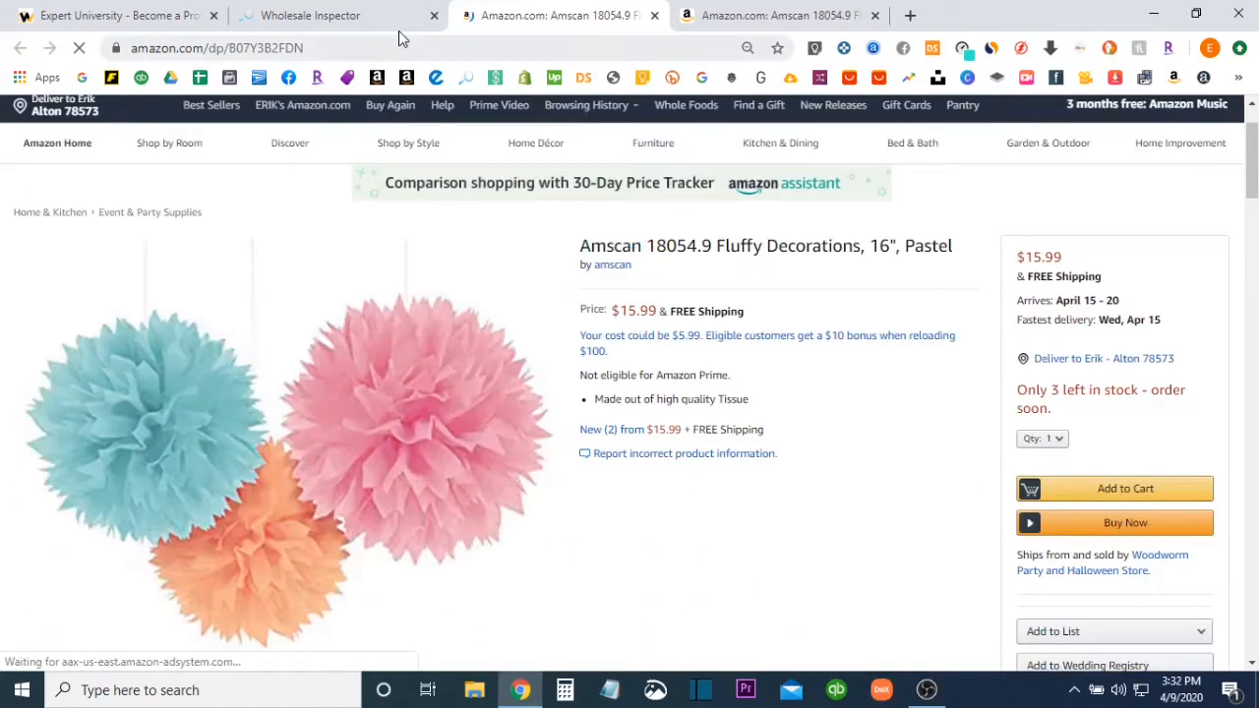
pyautogui.click(372, 22)
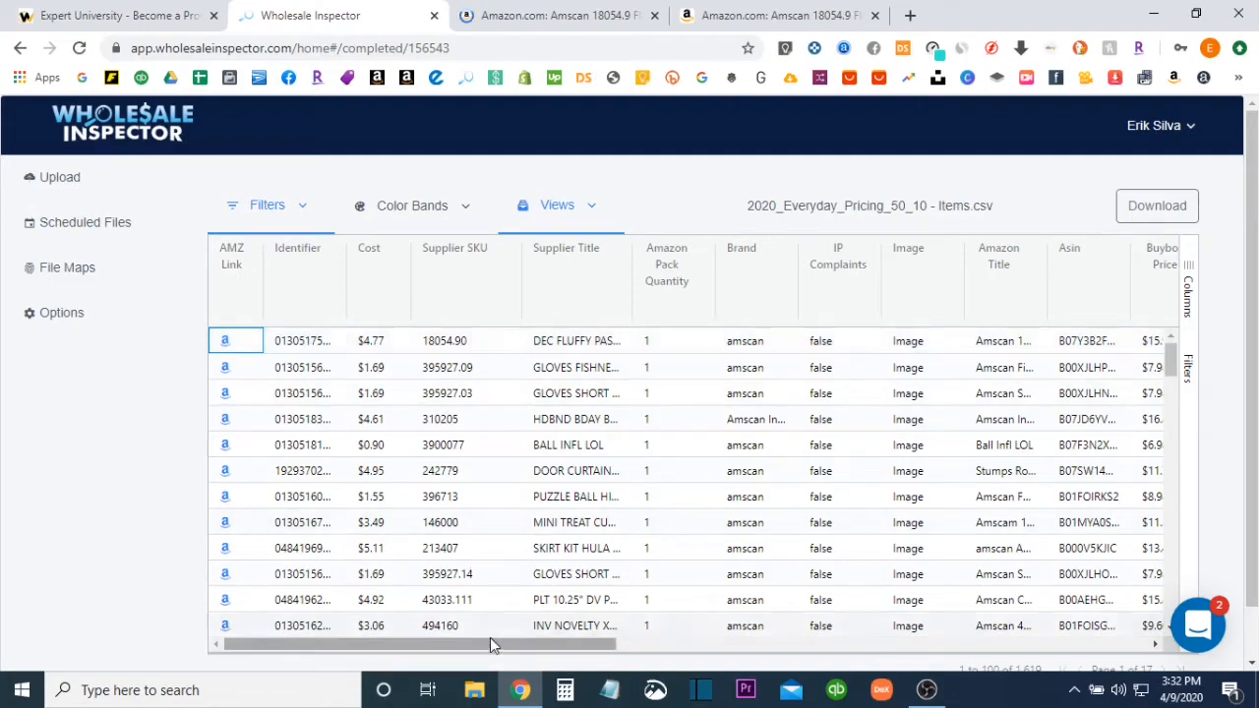
# Check the first product's profit, ROI and BSR in the product results
pyautogui.moveTo(499, 644); pyautogui.dragTo(704, 653)
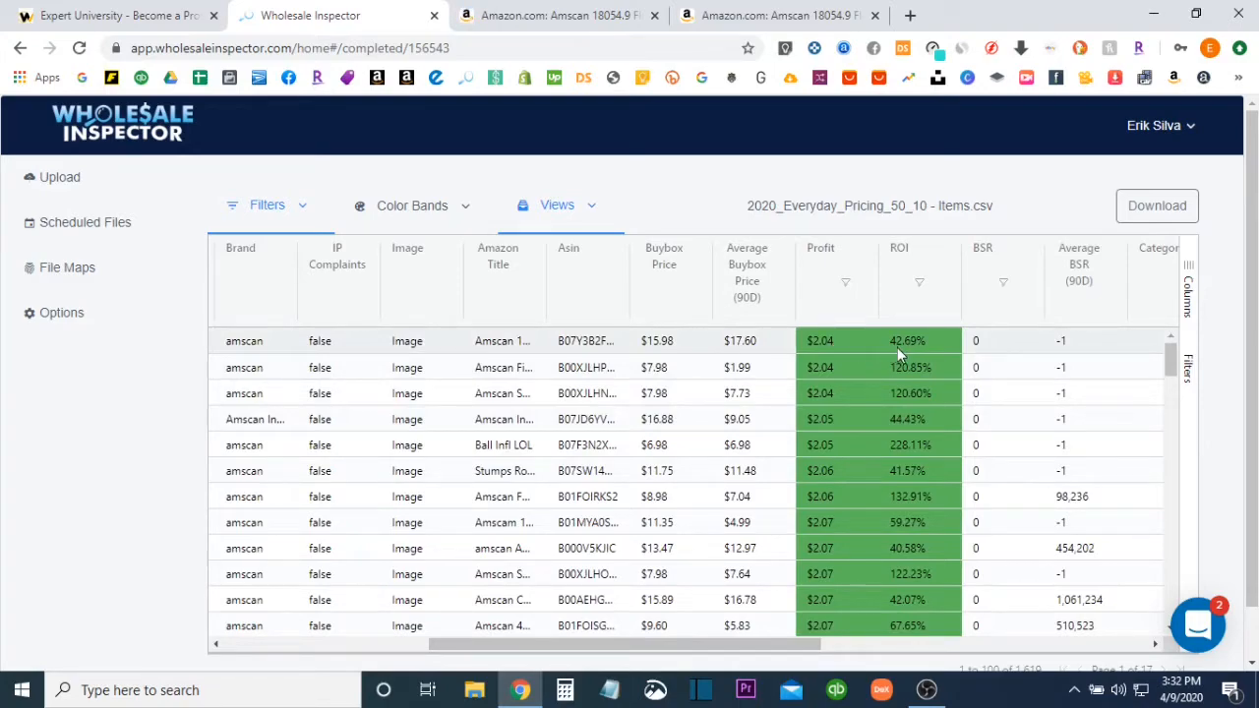
pyautogui.moveTo(725, 649); pyautogui.dragTo(748, 646)
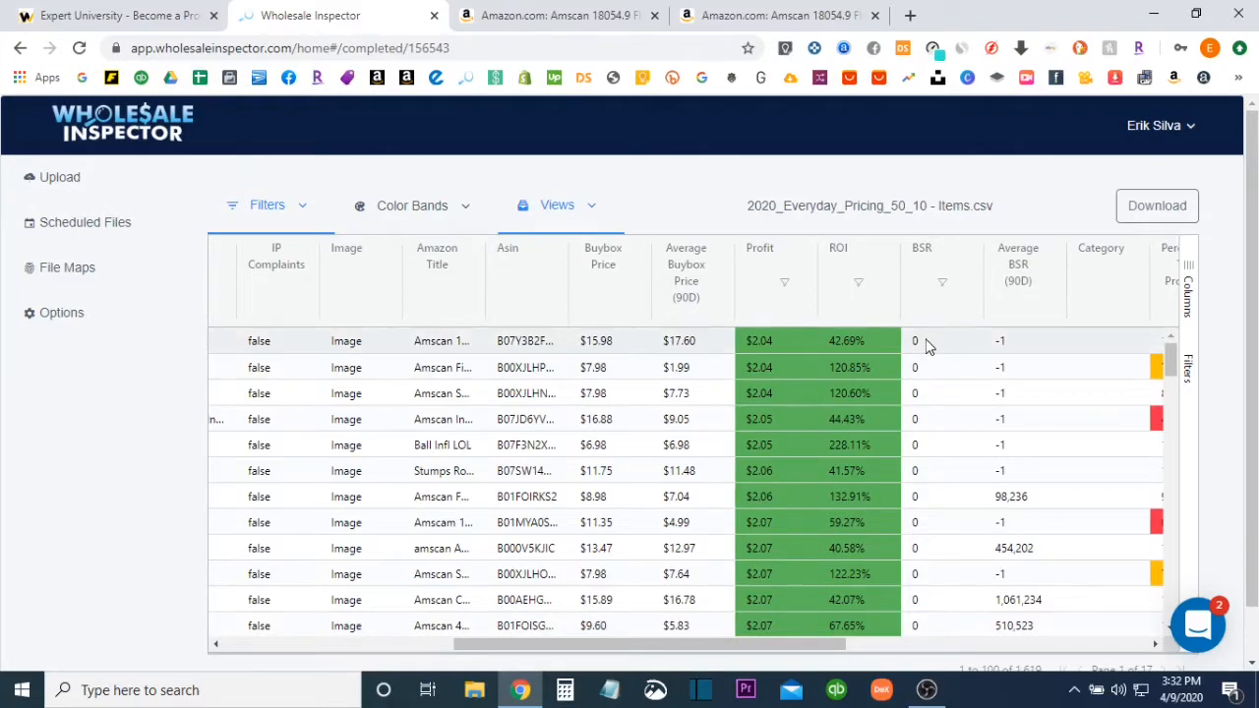
pyautogui.moveTo(758, 646); pyautogui.dragTo(493, 647)
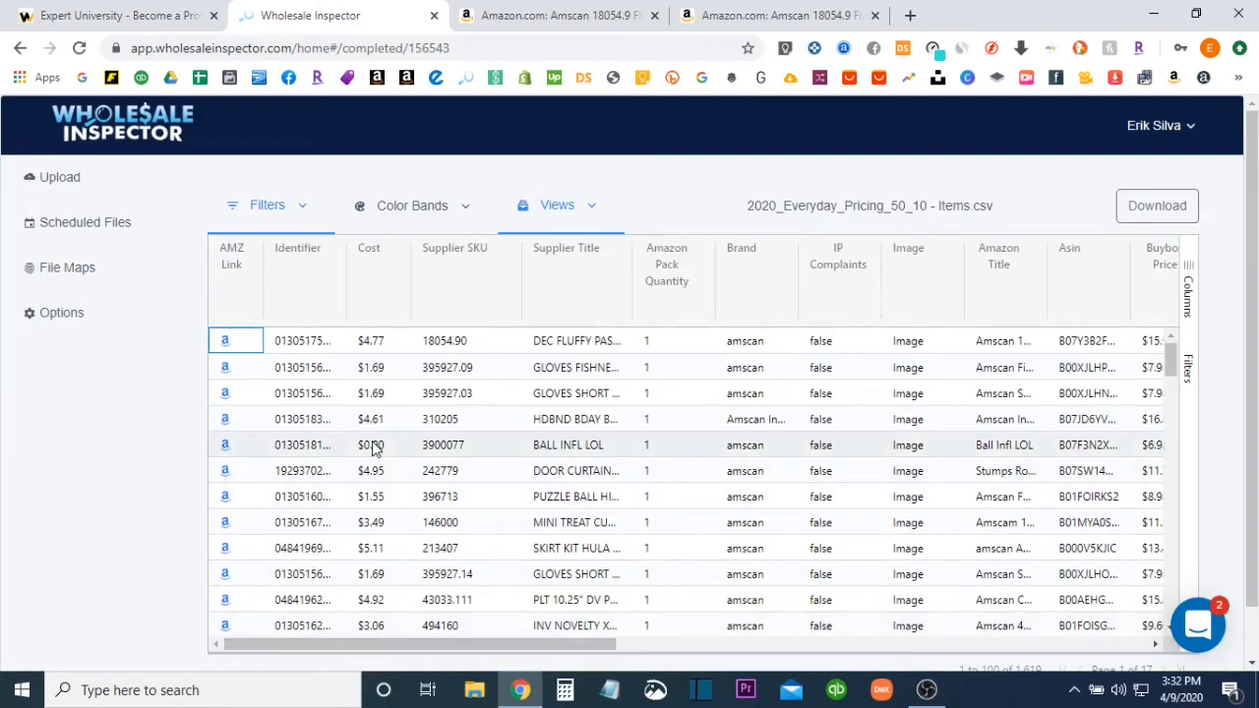
# Show the column list and apply the Concise preset view to the product table
pyautogui.click(1190, 299)
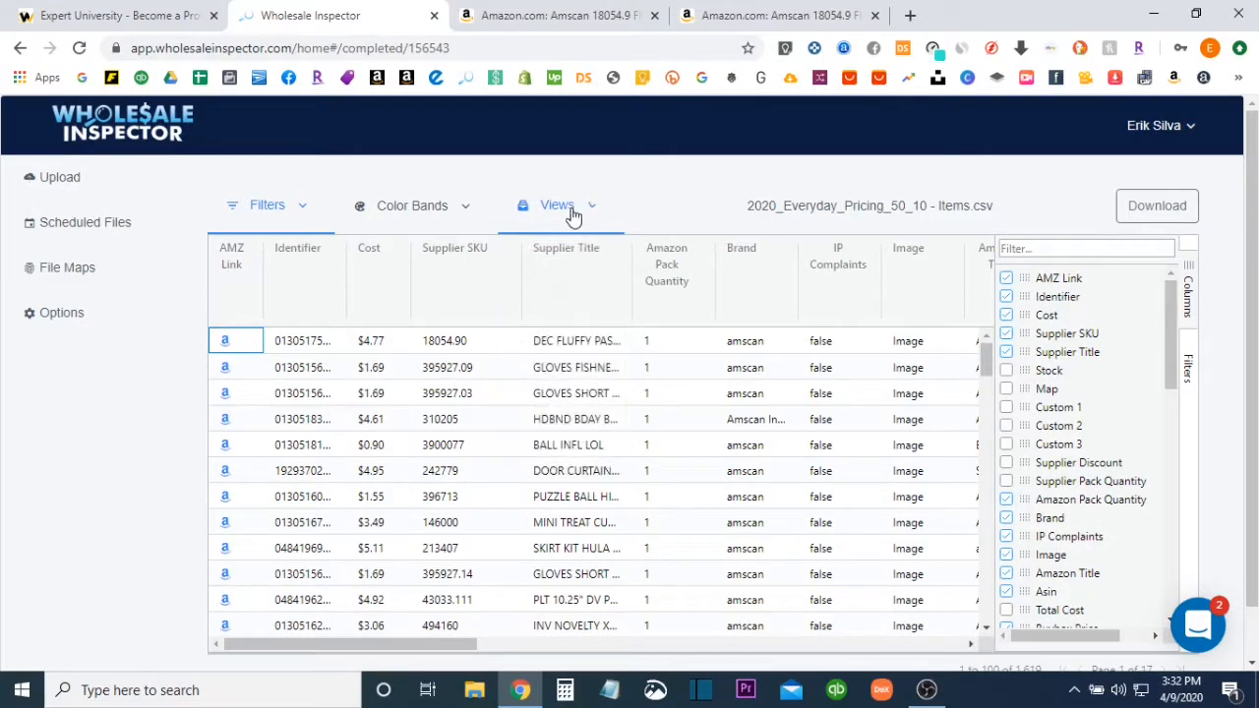
pyautogui.moveTo(574, 215)
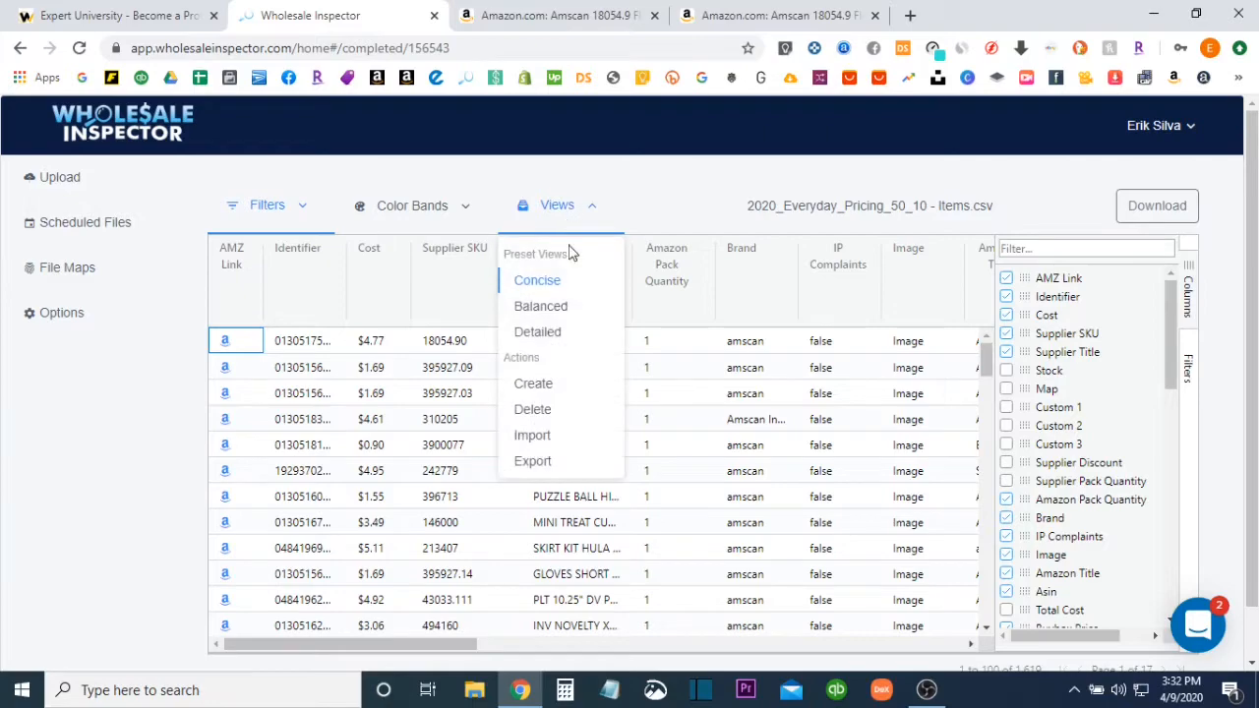
pyautogui.click(539, 283)
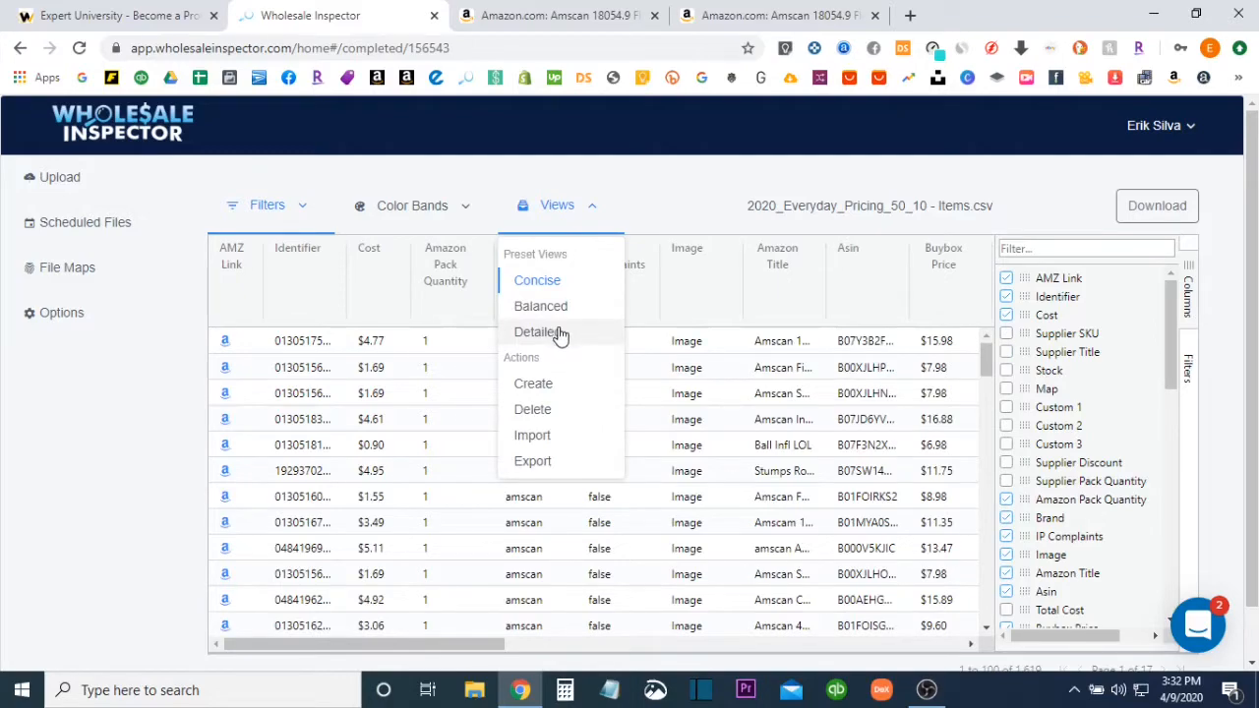
# Try the Detailed preset view on the product table and switch back to Concise
pyautogui.click(558, 335)
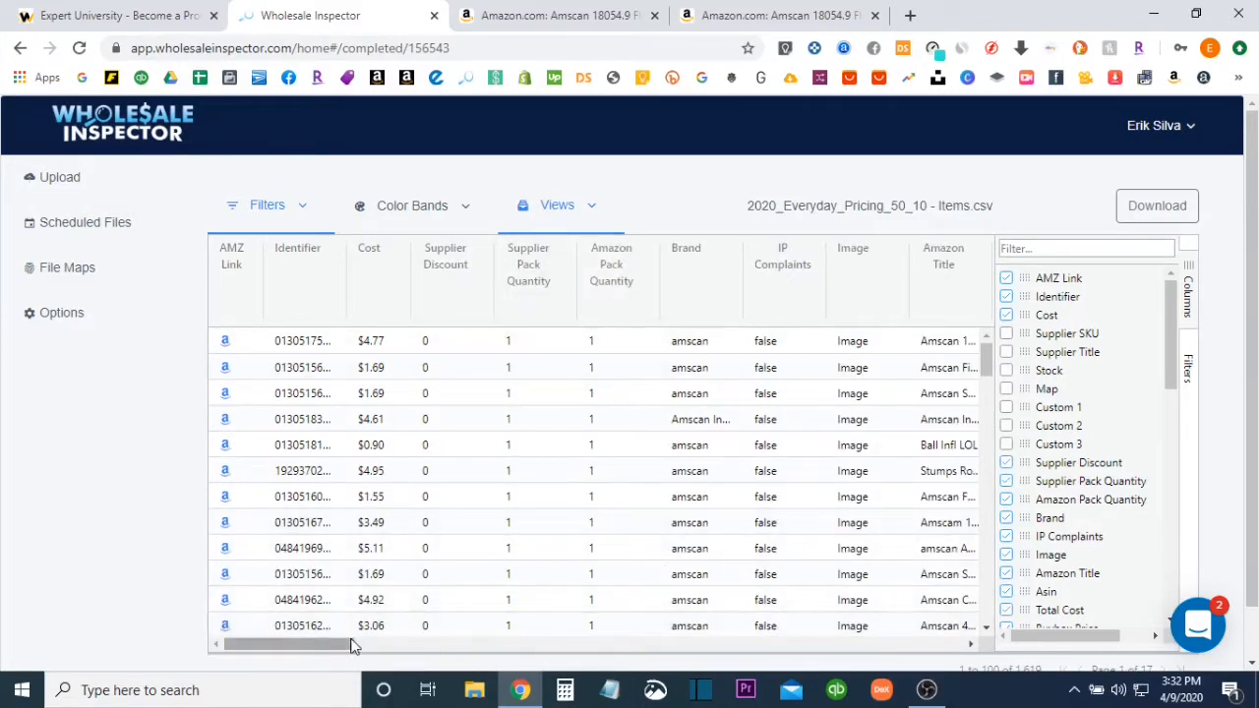
pyautogui.moveTo(351, 643); pyautogui.dragTo(300, 626)
pyautogui.click(536, 205)
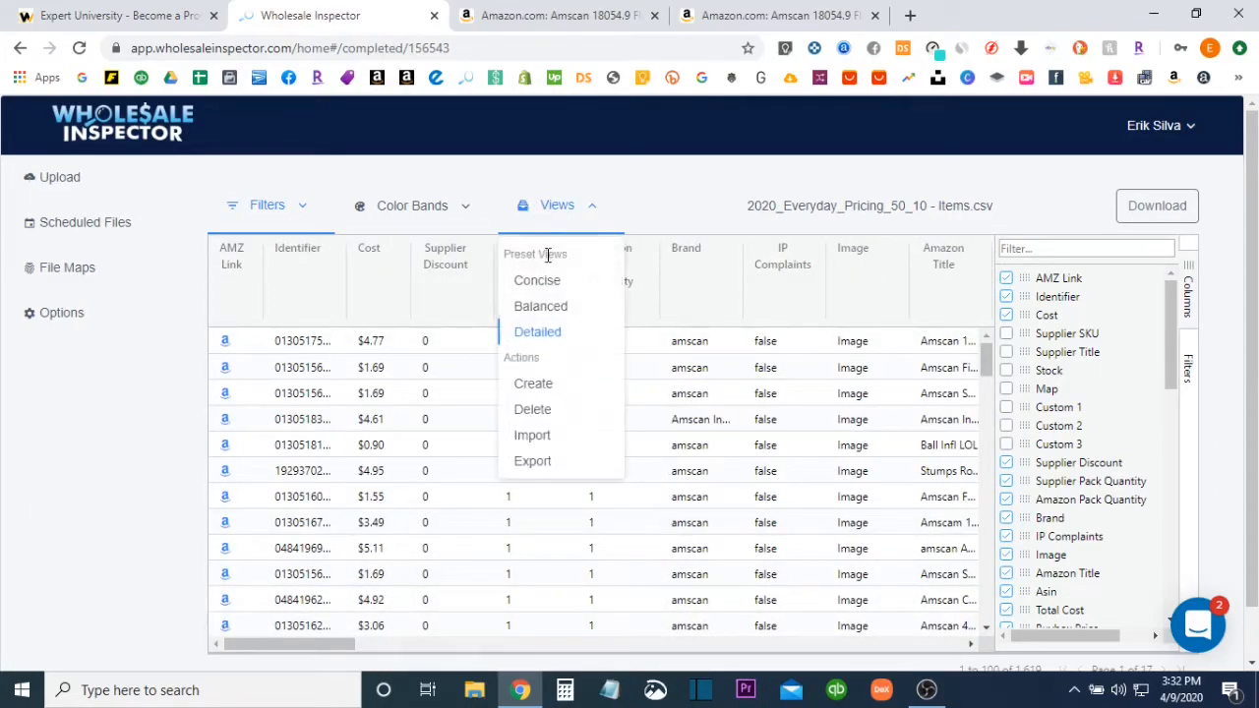
pyautogui.click(541, 282)
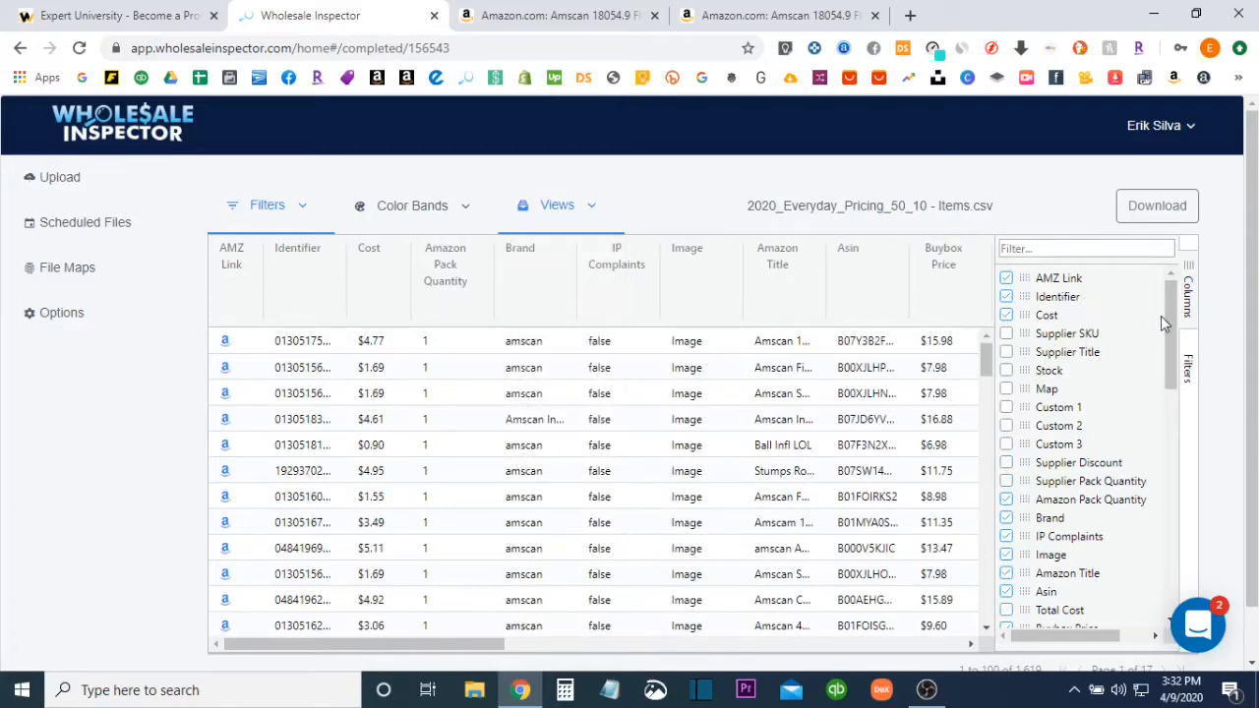
# Add the Total Cost column to the product table
pyautogui.moveTo(1165, 313); pyautogui.dragTo(1165, 377)
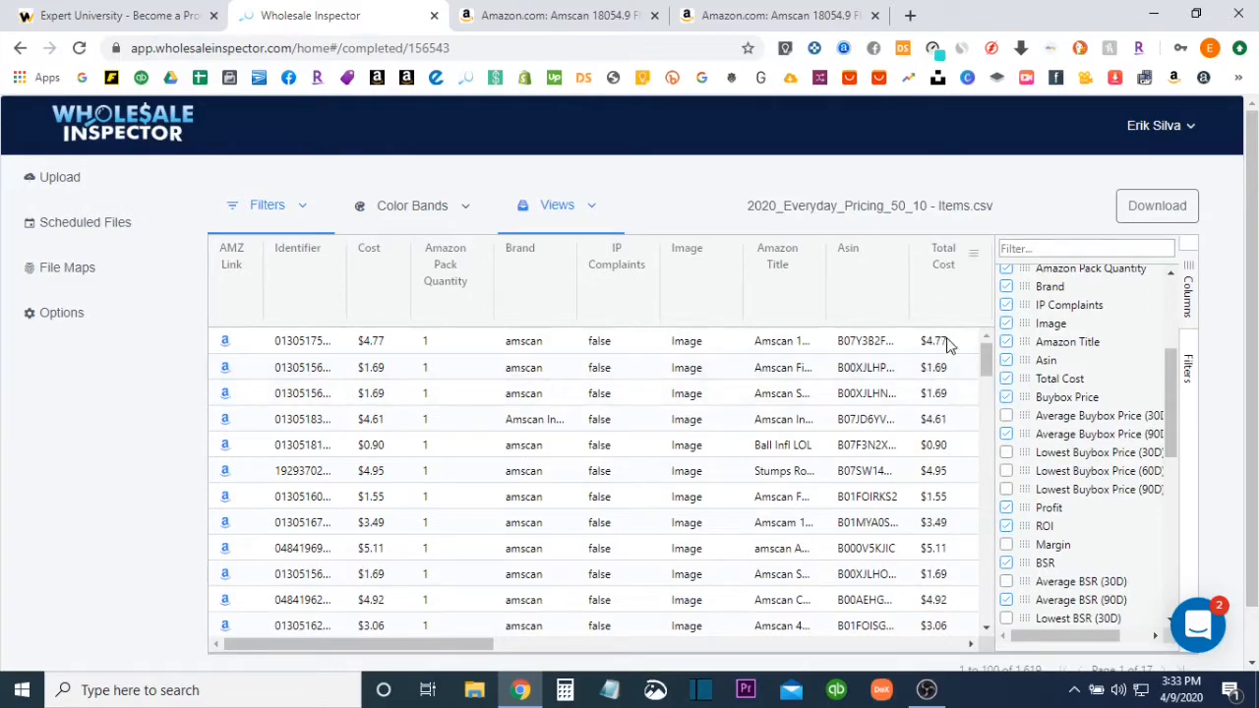
# Hide the Total Cost column and show the Supplier Title and Supplier Pack Quantity columns in the product table
pyautogui.click(1006, 379)
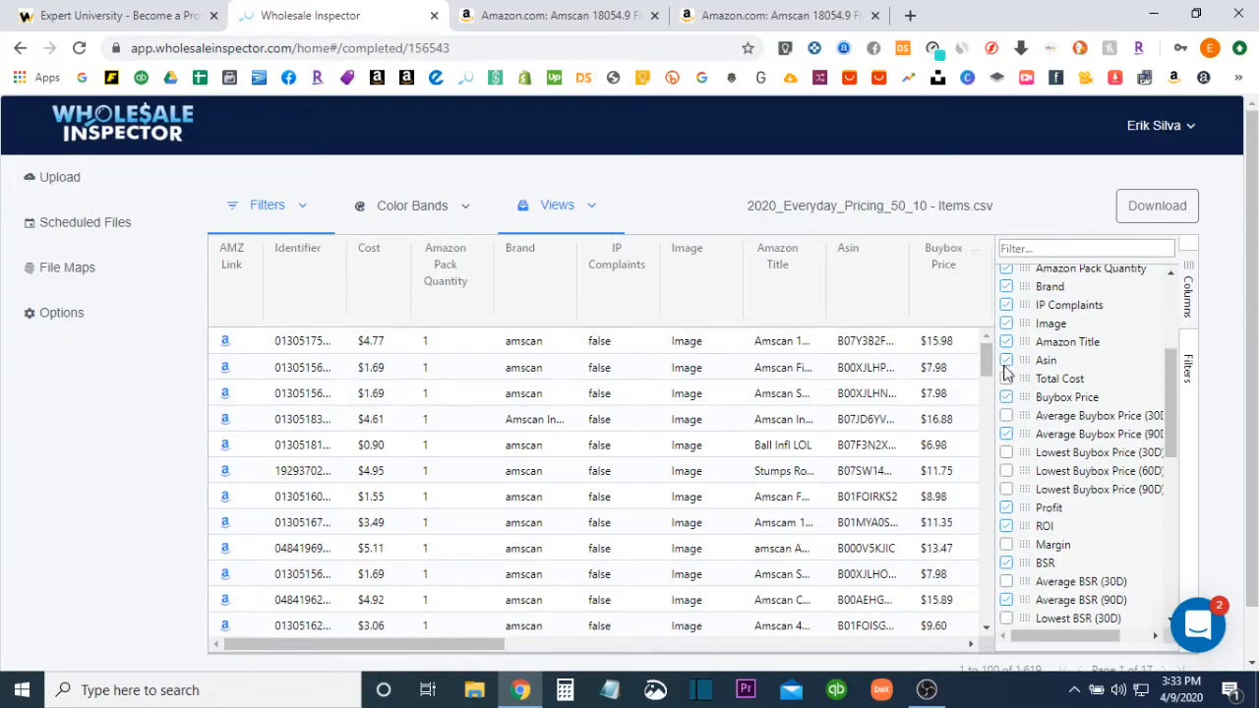
pyautogui.click(1005, 380)
pyautogui.scroll(5, 1062, 330)
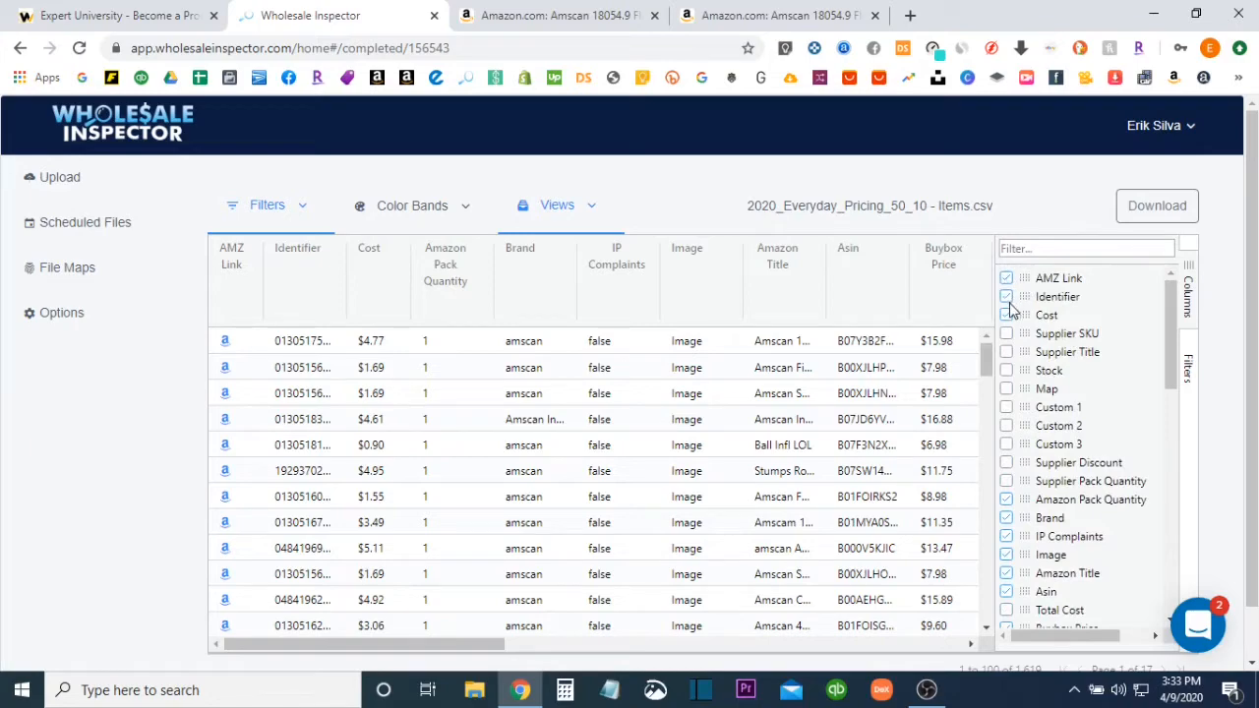
pyautogui.click(1006, 352)
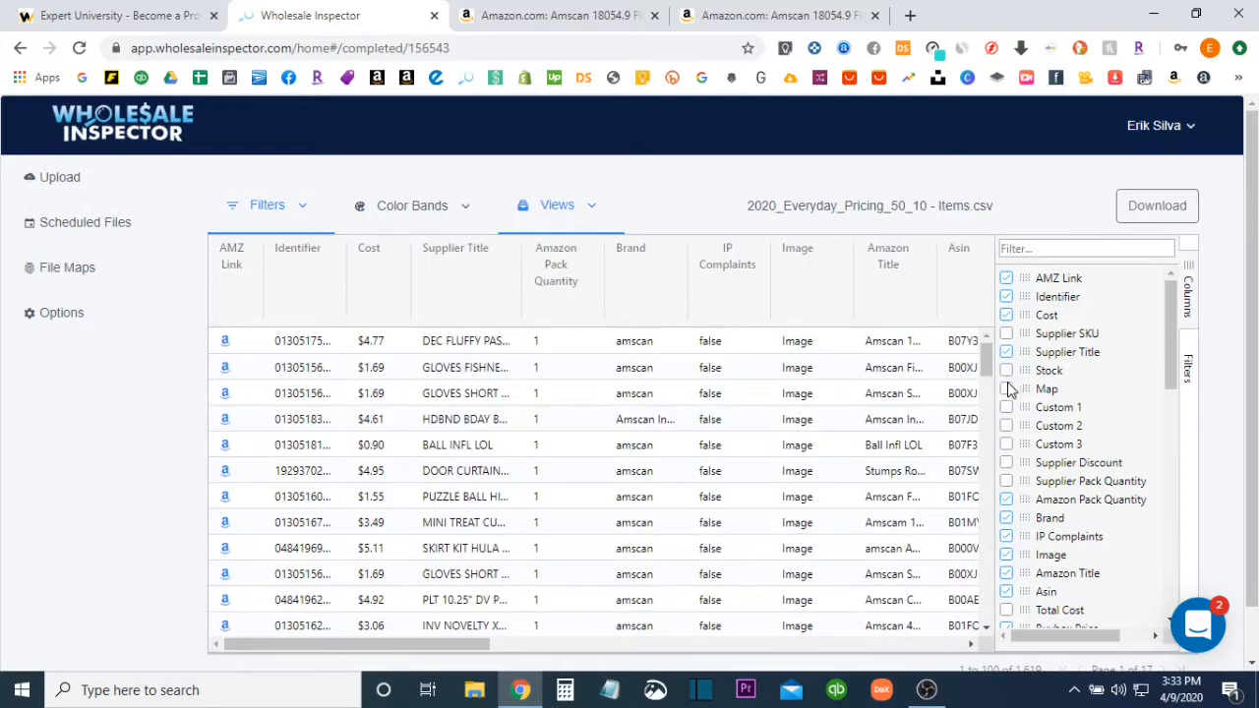
pyautogui.click(1006, 481)
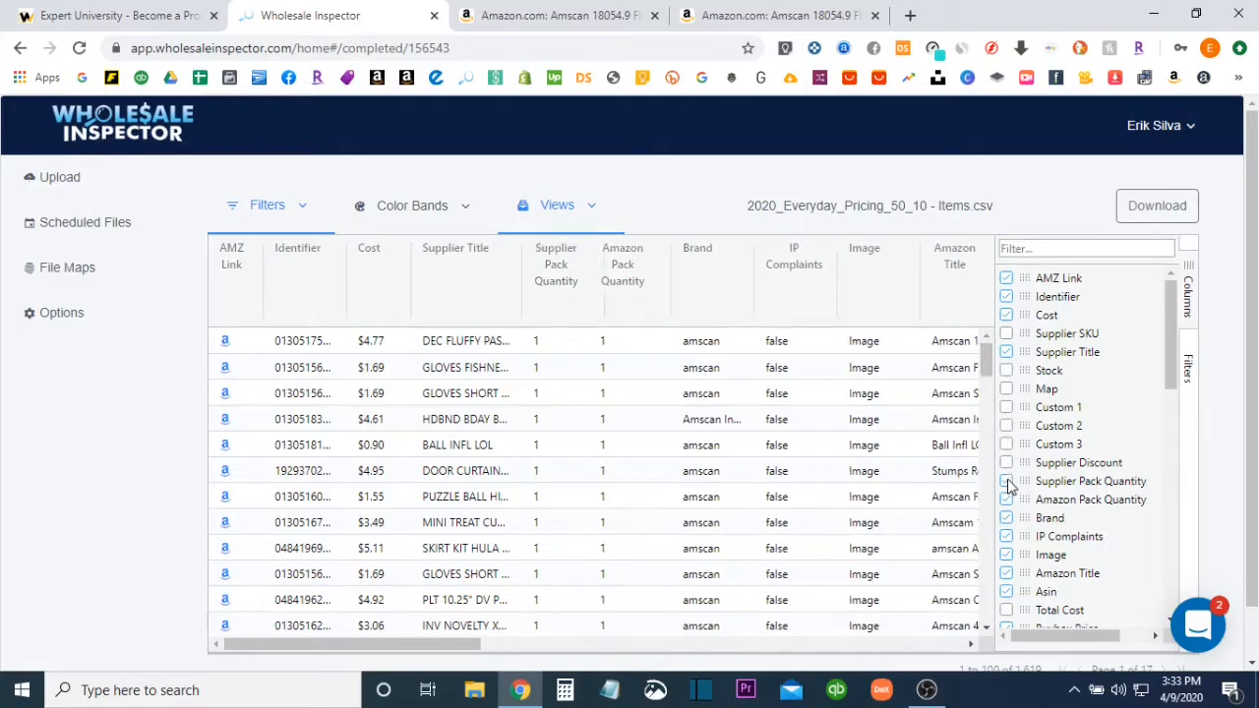
# Hide the IP Complaints and Image columns from the product table
pyautogui.scroll(-1, 1013, 472)
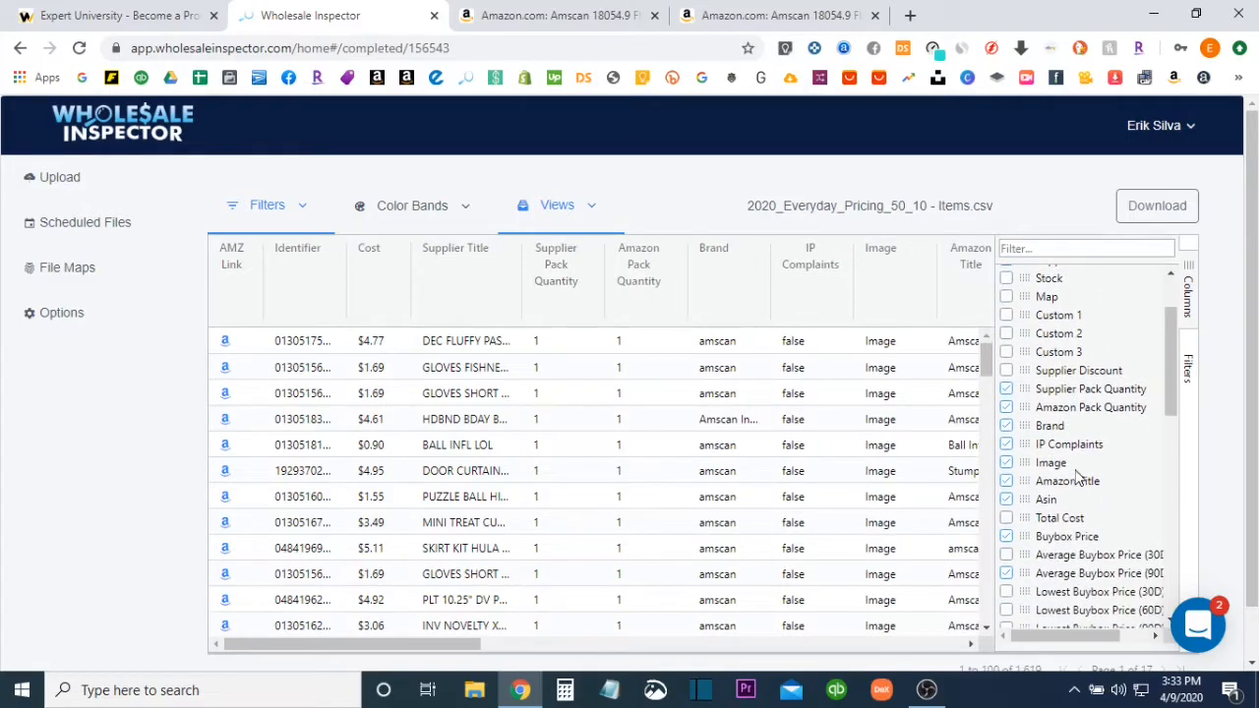
pyautogui.click(1006, 445)
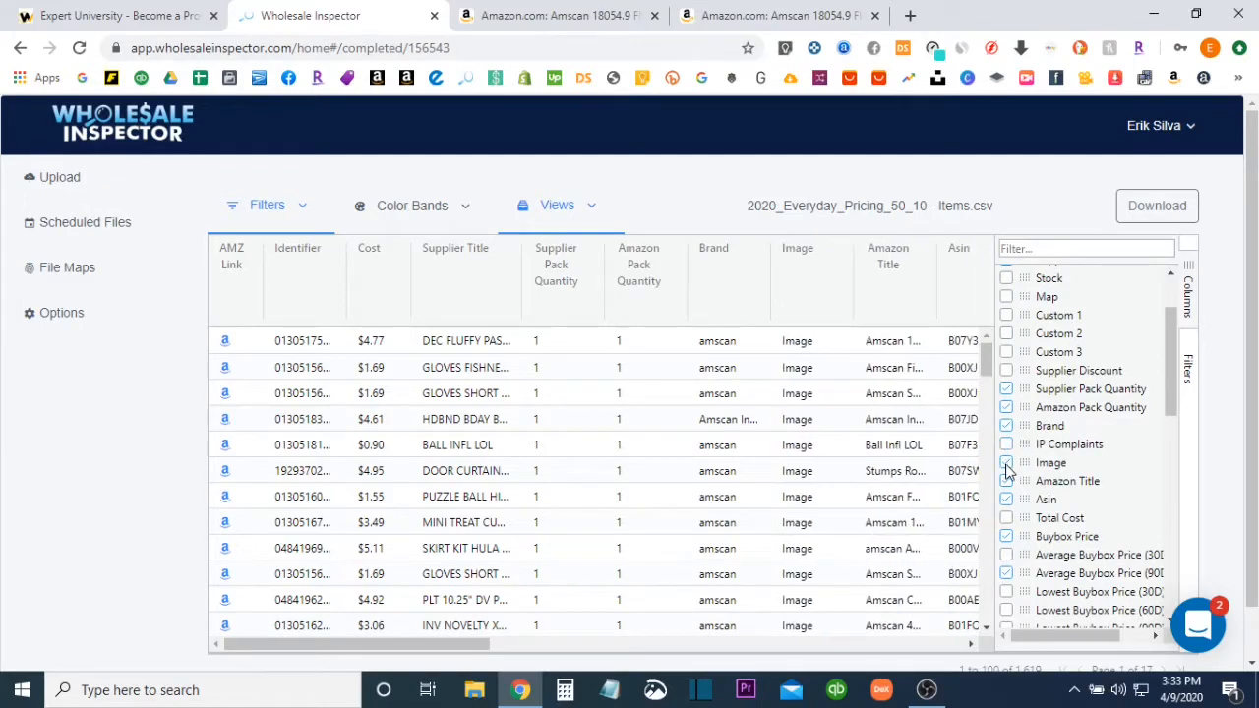
pyautogui.click(1006, 464)
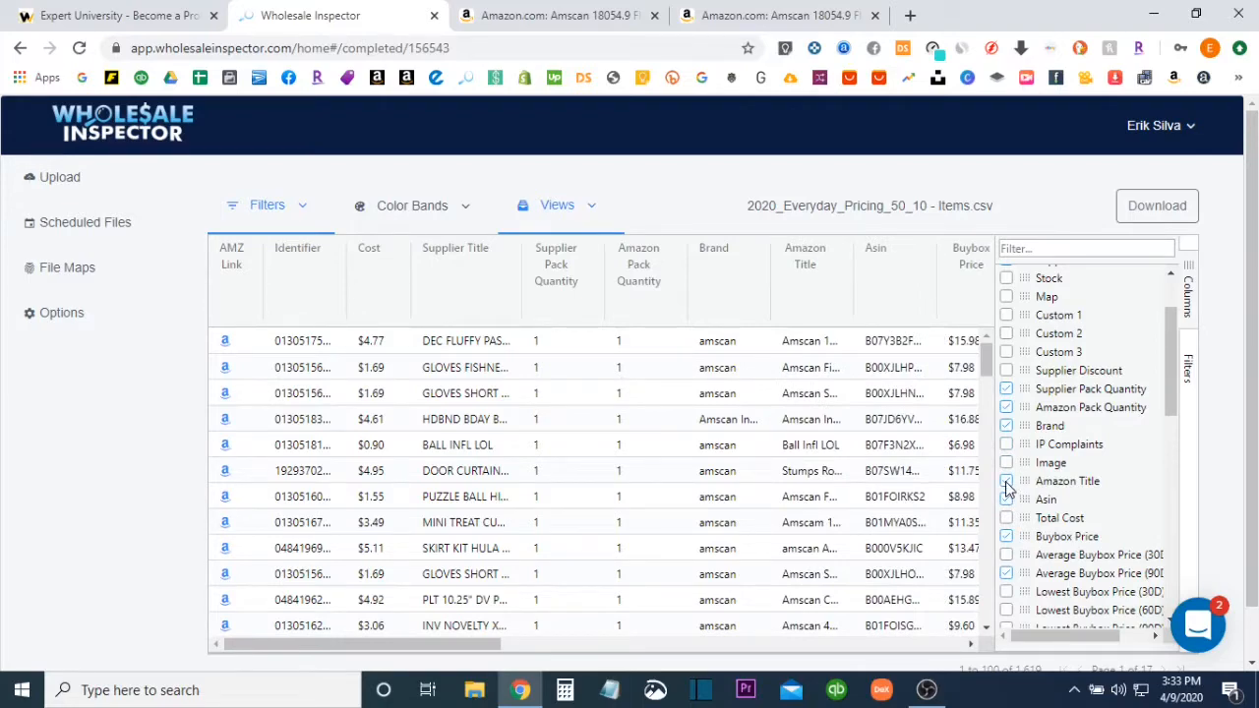
# Widen the column list and show the Lowest Buybox Price (90D) and Margin columns
pyautogui.scroll(-1, 1011, 502)
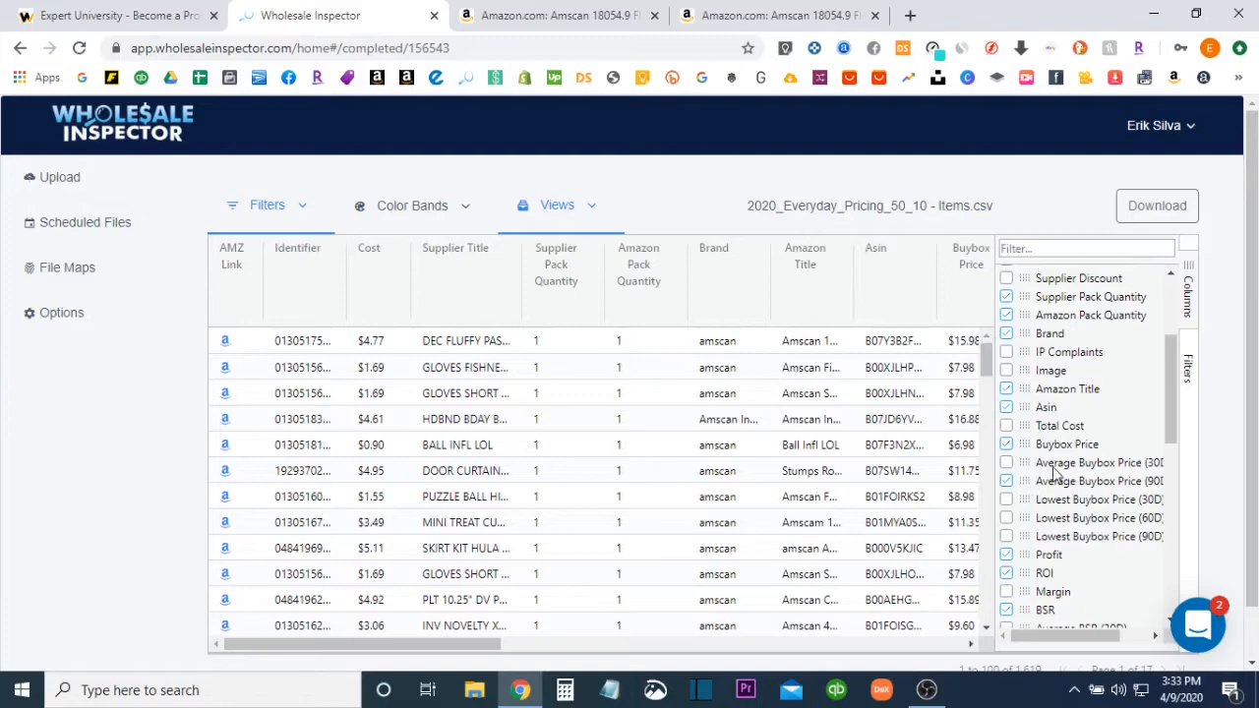
pyautogui.moveTo(993, 437); pyautogui.dragTo(959, 437)
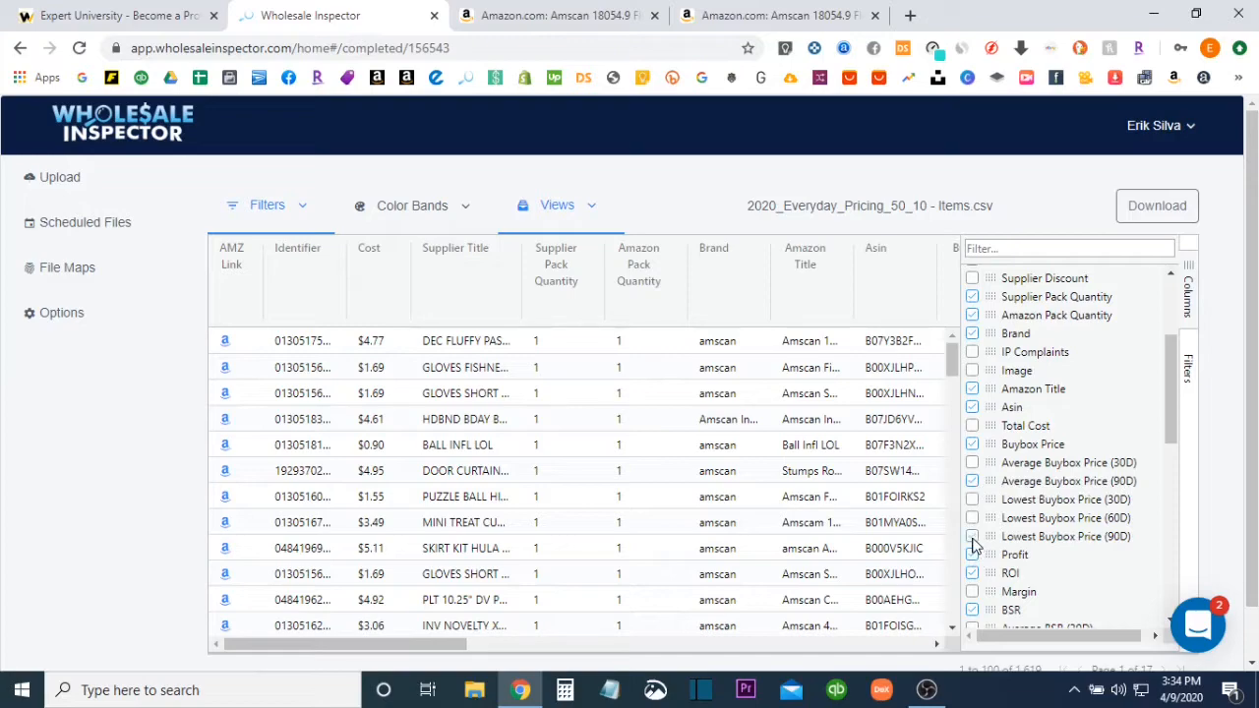
pyautogui.click(972, 538)
pyautogui.click(973, 554)
pyautogui.scroll(-1, 992, 575)
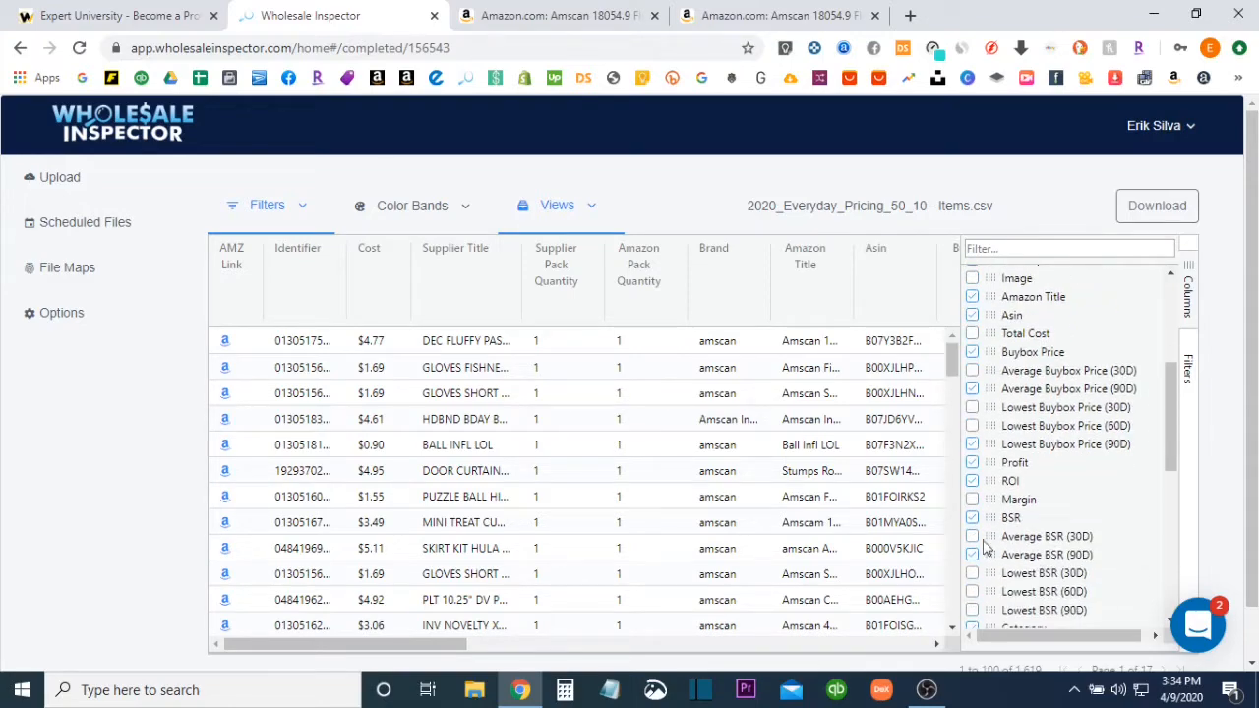
pyautogui.click(973, 501)
# Show the Amazon Only and Competitive Sellers columns and hide Share Sales per Month and Share Profit per Month
pyautogui.scroll(-1, 1043, 563)
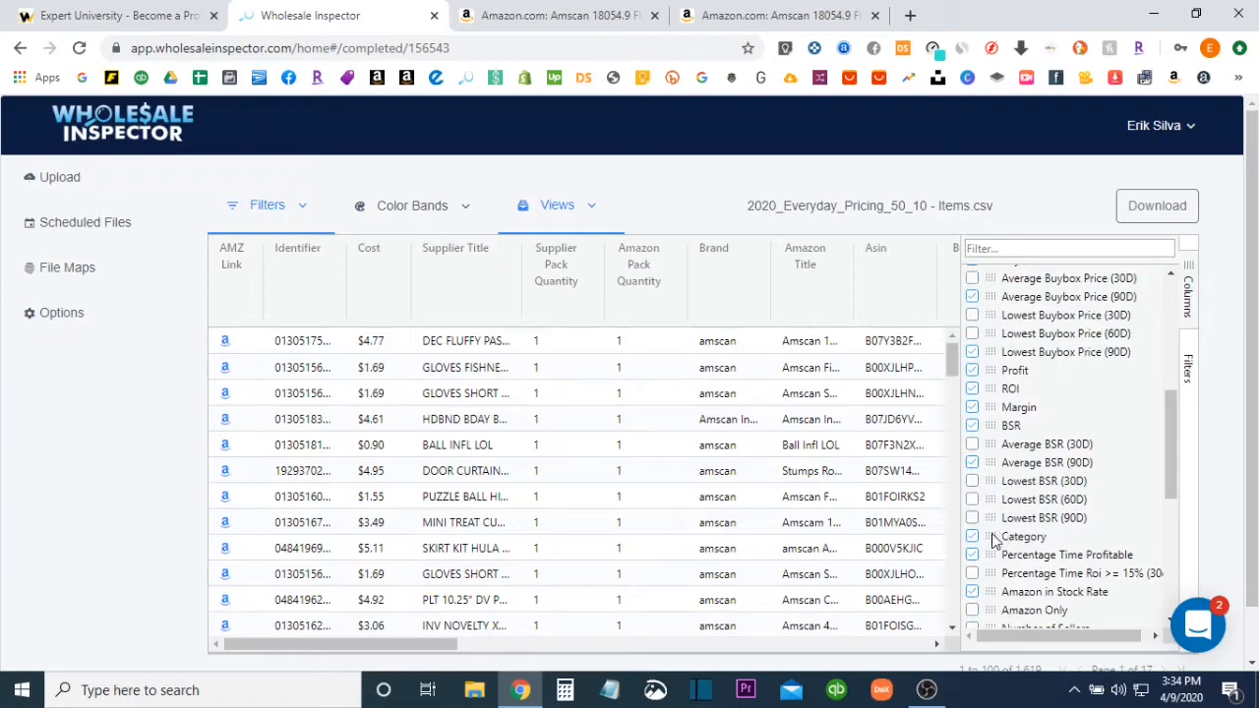
pyautogui.click(973, 556)
pyautogui.click(974, 556)
pyautogui.scroll(-1, 974, 558)
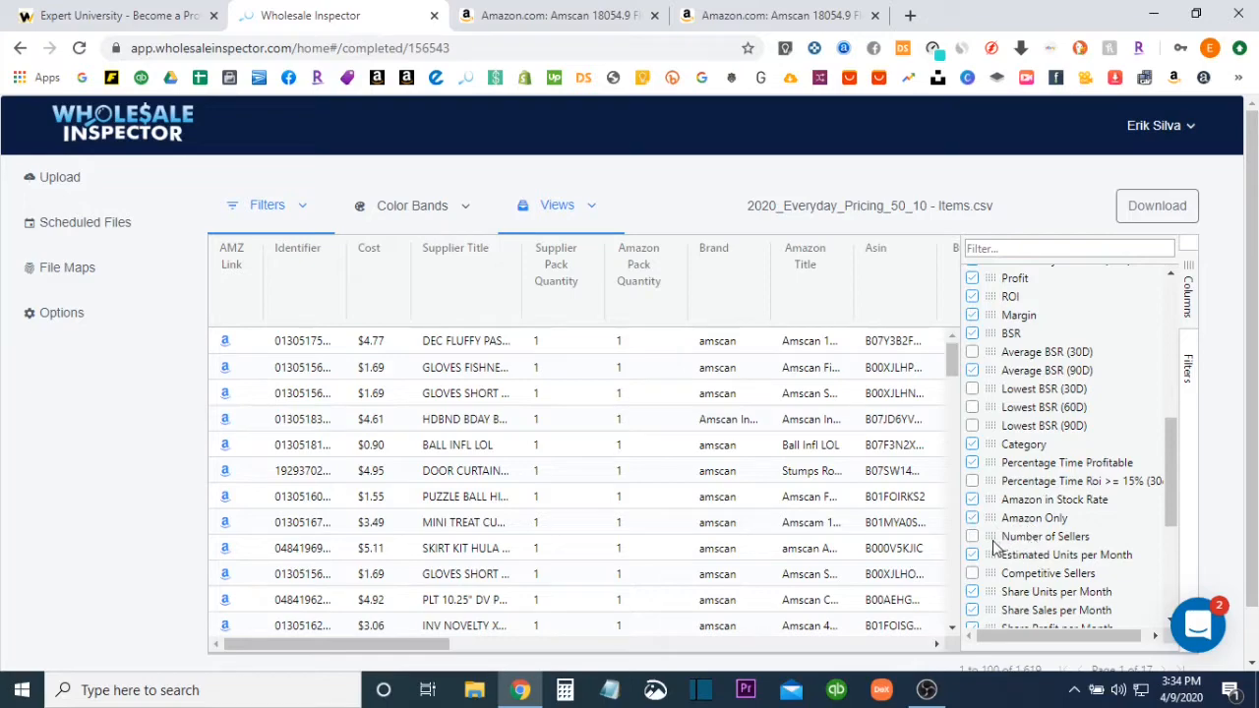
pyautogui.scroll(-1, 1003, 539)
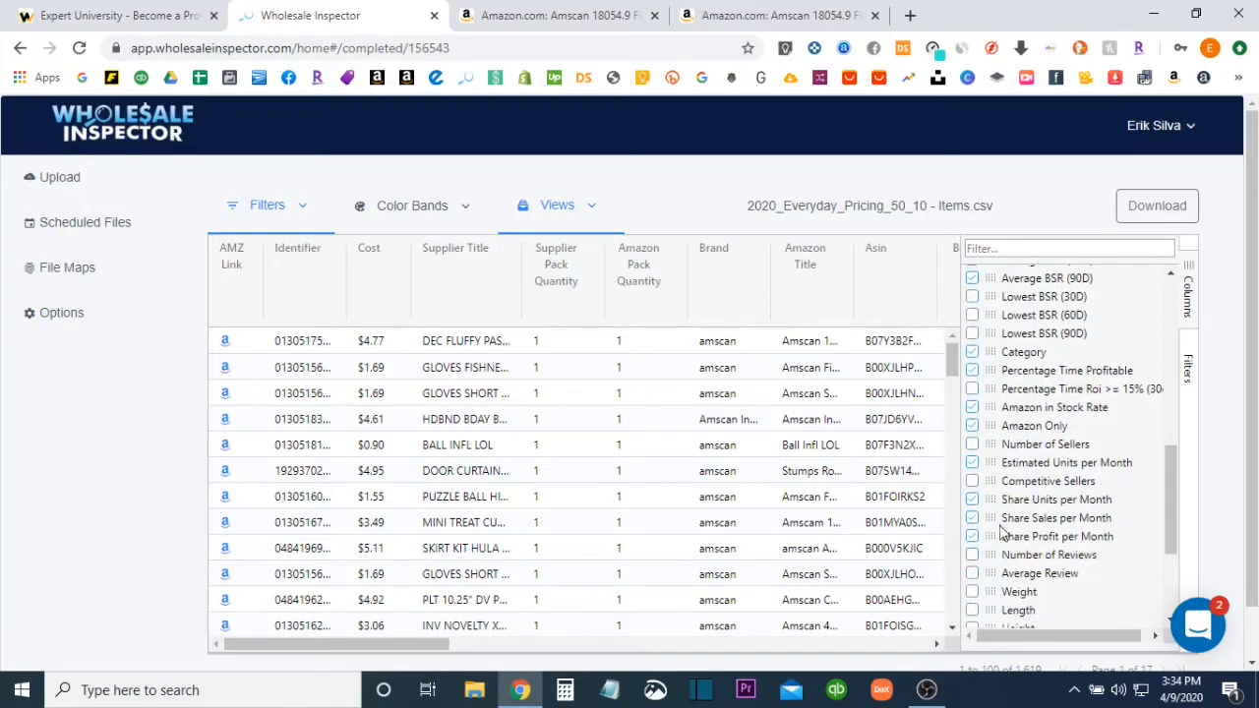
pyautogui.click(972, 483)
pyautogui.click(972, 536)
# Show the Number of Reviews, Inbound Shipping and FBA Fees columns in the product table
pyautogui.scroll(-1, 976, 540)
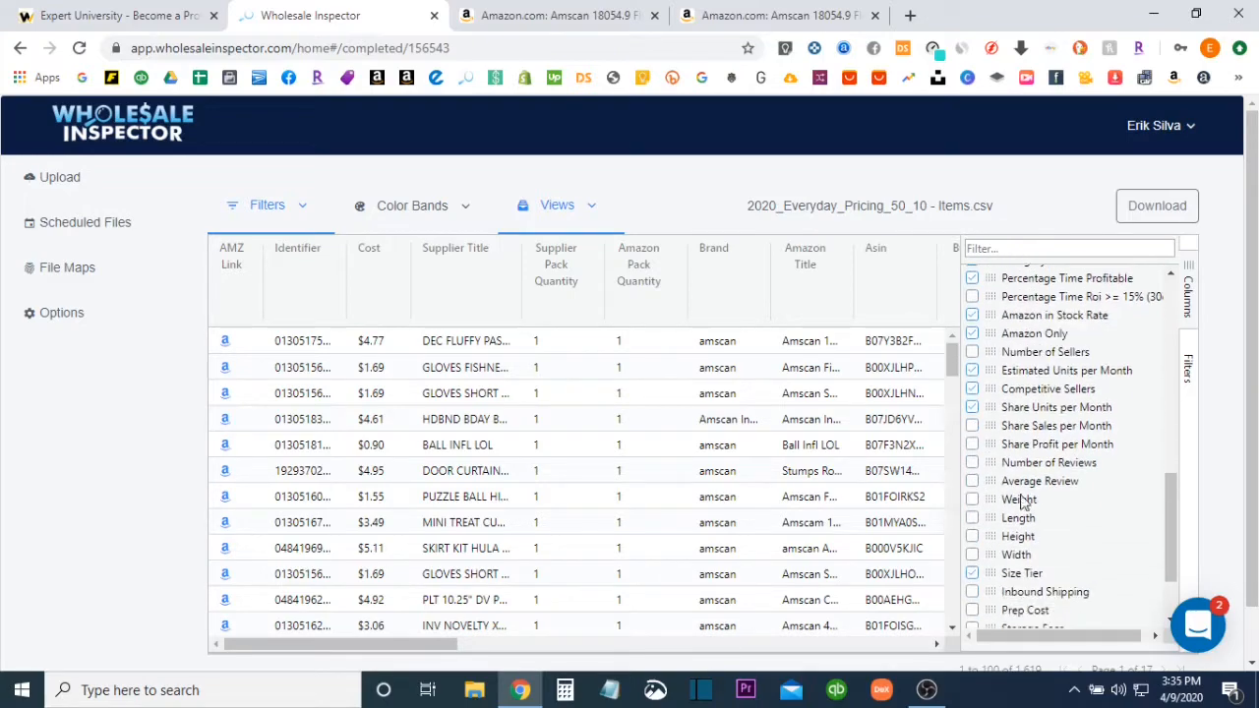
pyautogui.click(973, 465)
pyautogui.scroll(-1, 992, 560)
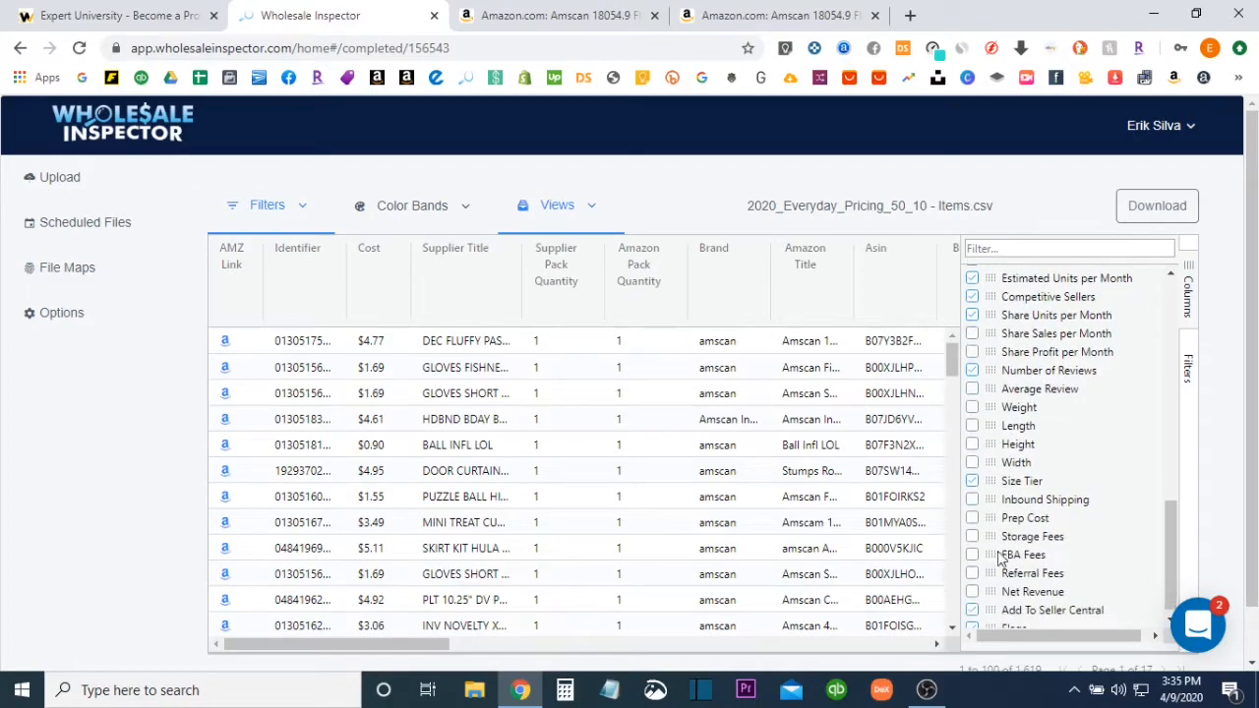
pyautogui.click(972, 500)
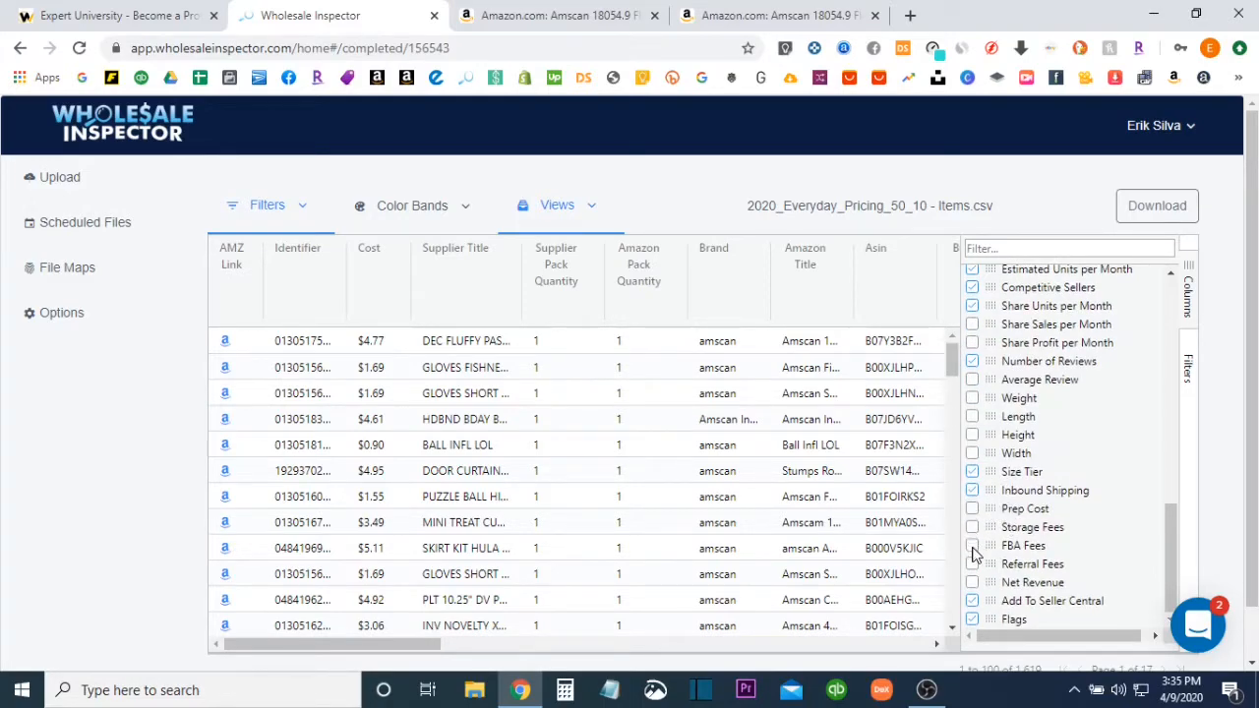
pyautogui.click(973, 548)
# Move the Amazon Title column in front of the Brand column
pyautogui.scroll(4, 1046, 503)
pyautogui.scroll(5, 1046, 504)
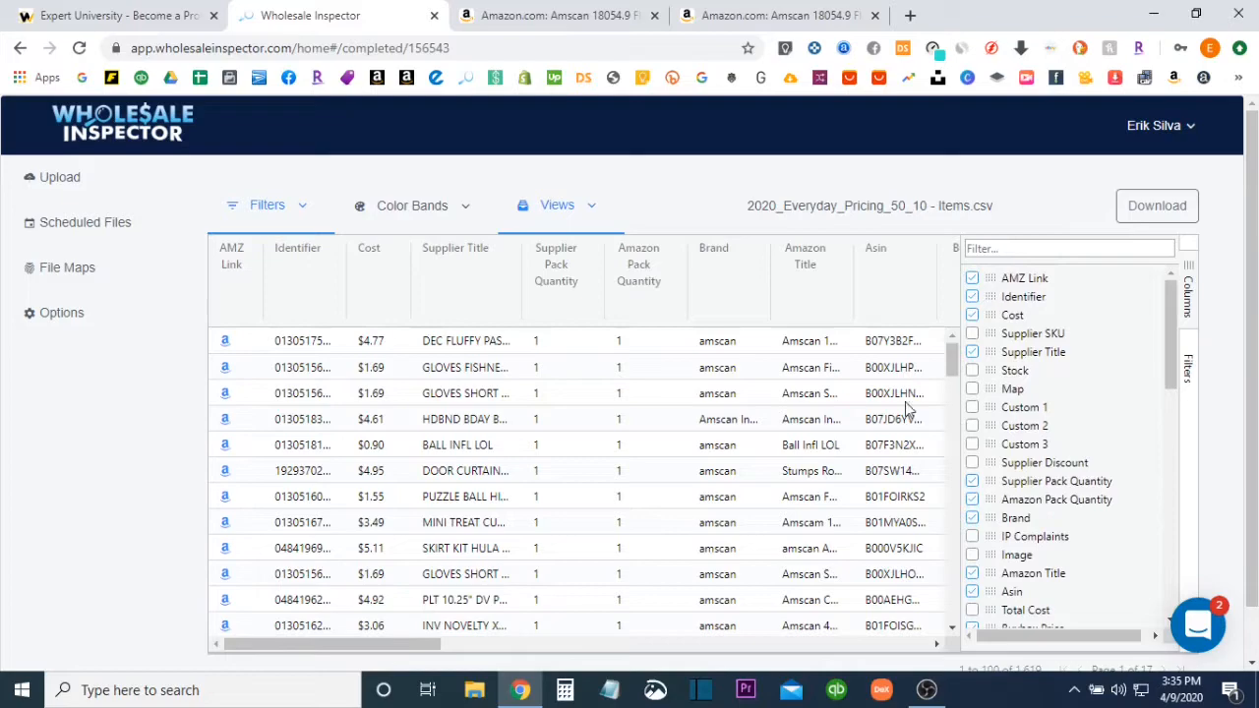
pyautogui.moveTo(440, 639); pyautogui.dragTo(475, 624)
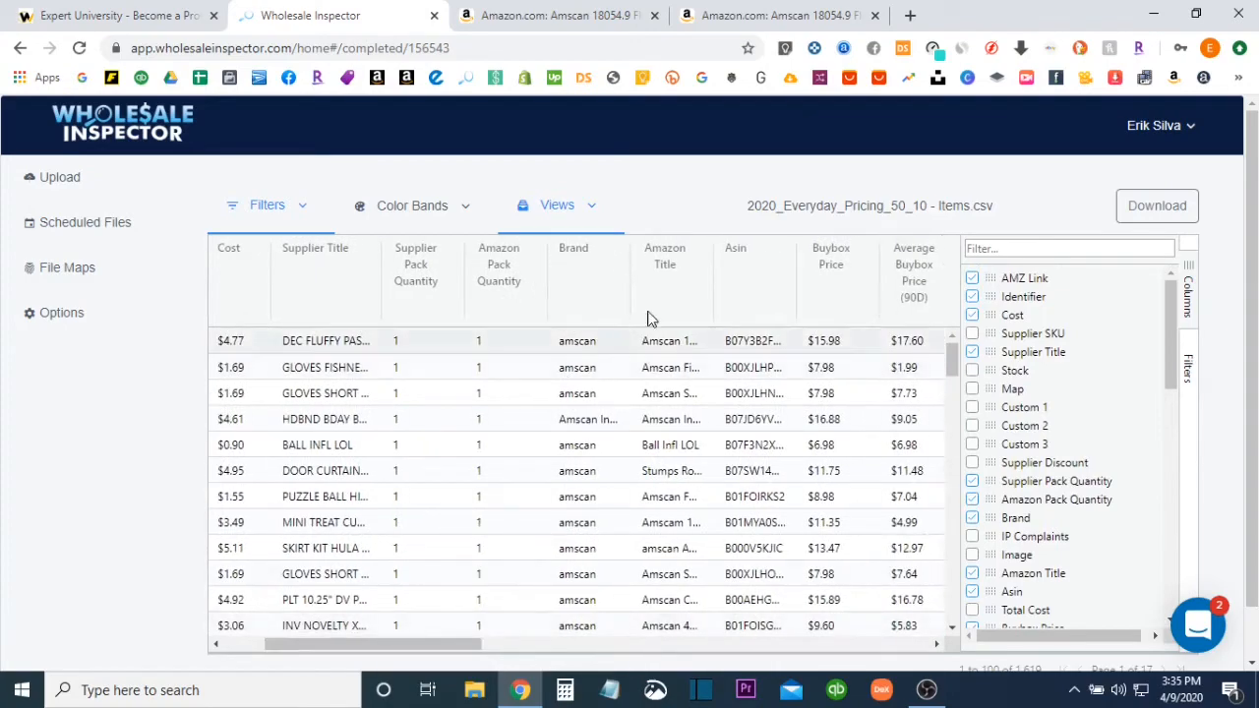
pyautogui.moveTo(664, 259); pyautogui.dragTo(566, 253)
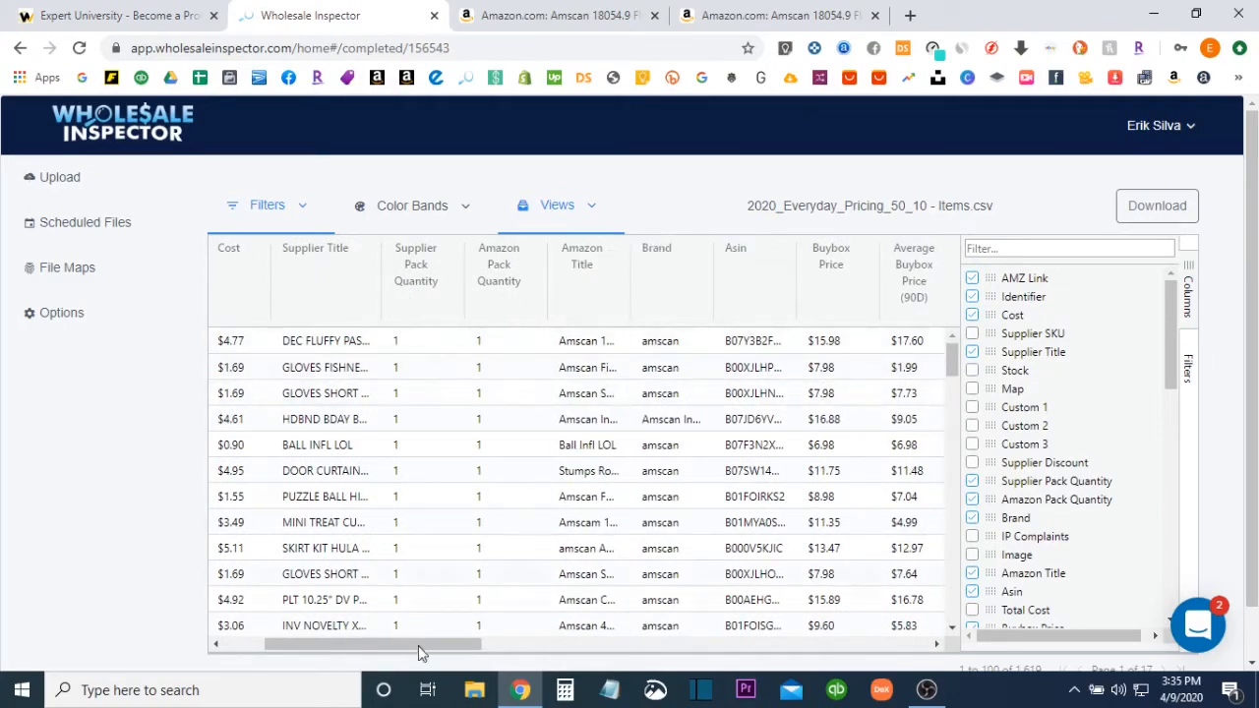
pyautogui.moveTo(402, 652); pyautogui.dragTo(361, 652)
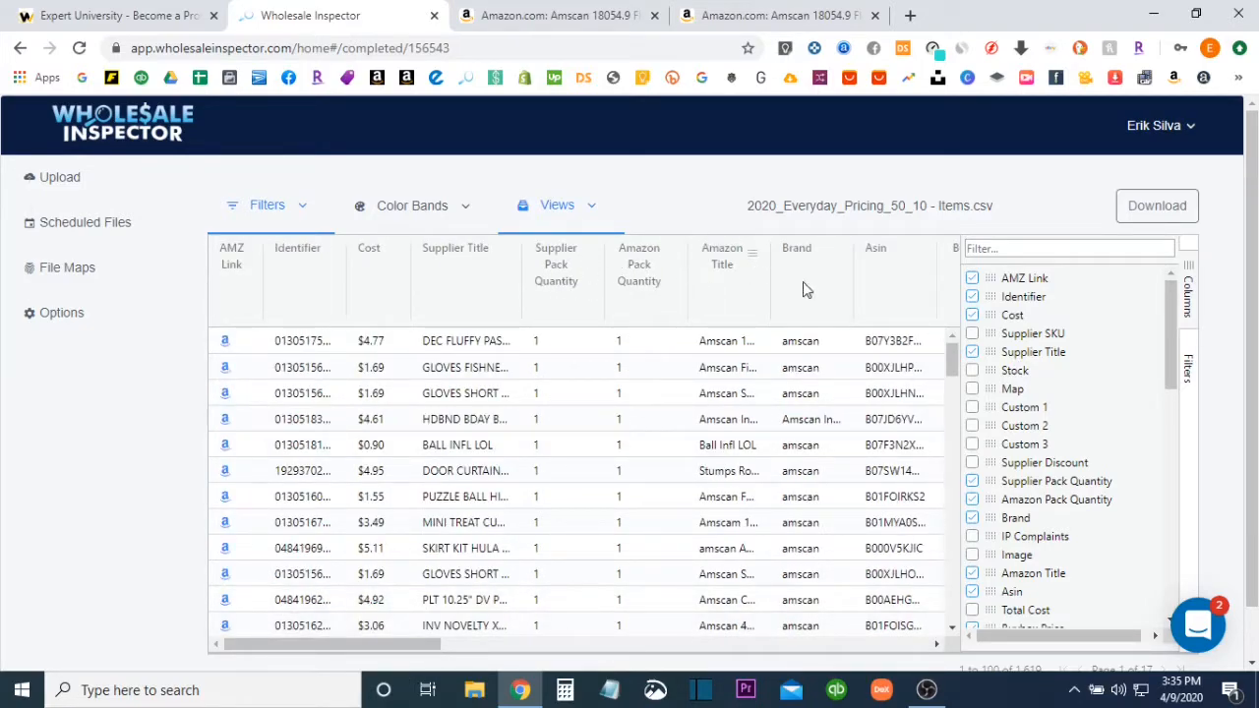
# Move the Cost column to the front of the table and look through its column options
pyautogui.moveTo(425, 647)
pyautogui.mouseDown()
pyautogui.moveTo(502, 646)
pyautogui.moveTo(428, 646)
pyautogui.mouseUp()
pyautogui.moveTo(382, 284); pyautogui.dragTo(235, 288)
pyautogui.rightClick(236, 280)
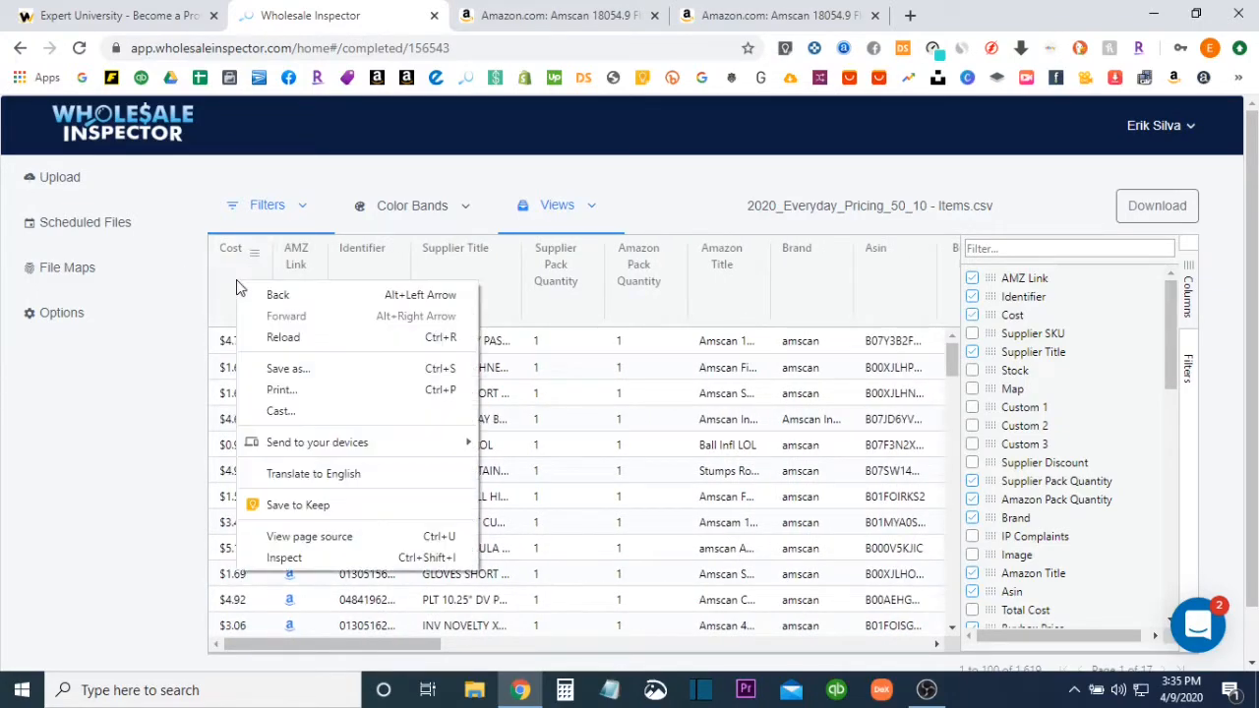
pyautogui.click(256, 254)
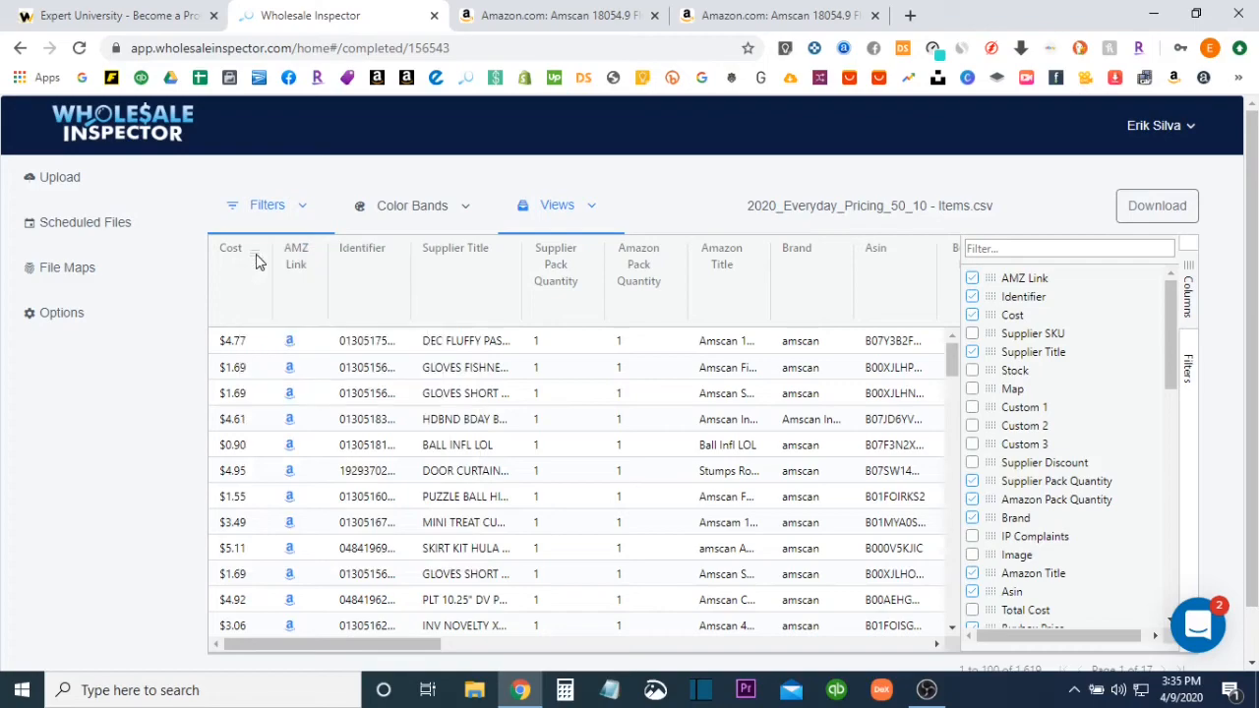
pyautogui.click(255, 257)
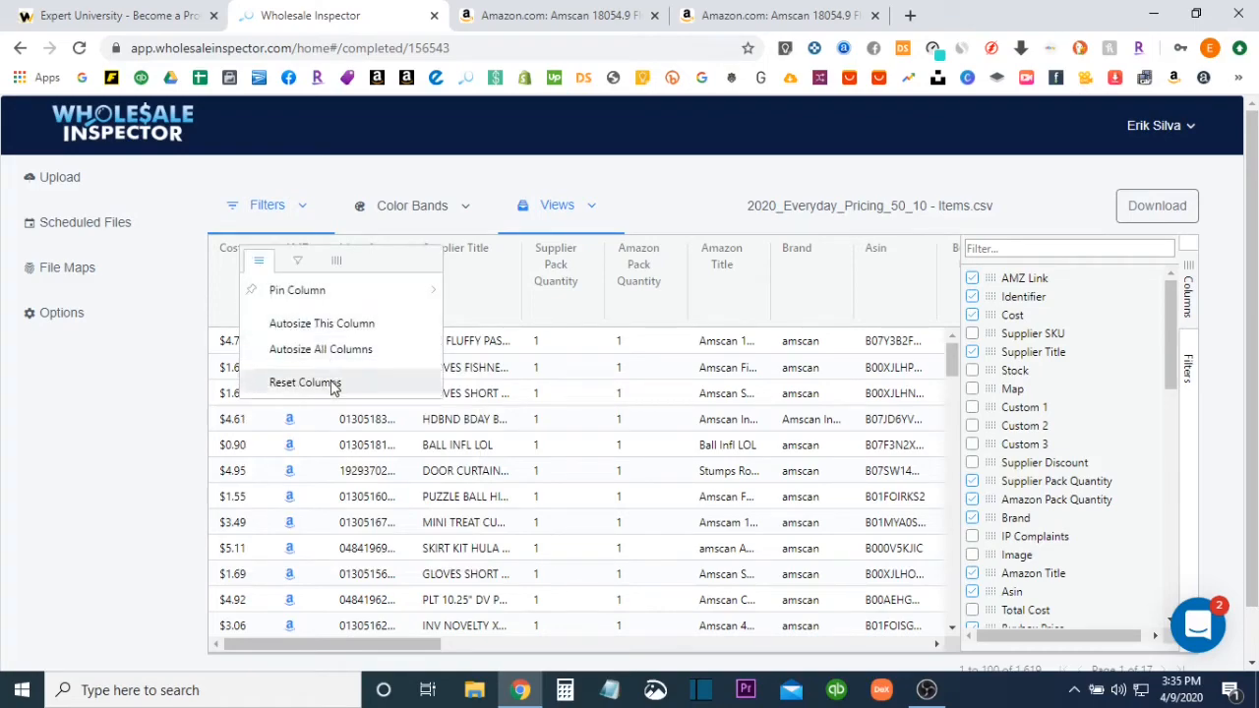
pyautogui.click(335, 262)
pyautogui.click(258, 260)
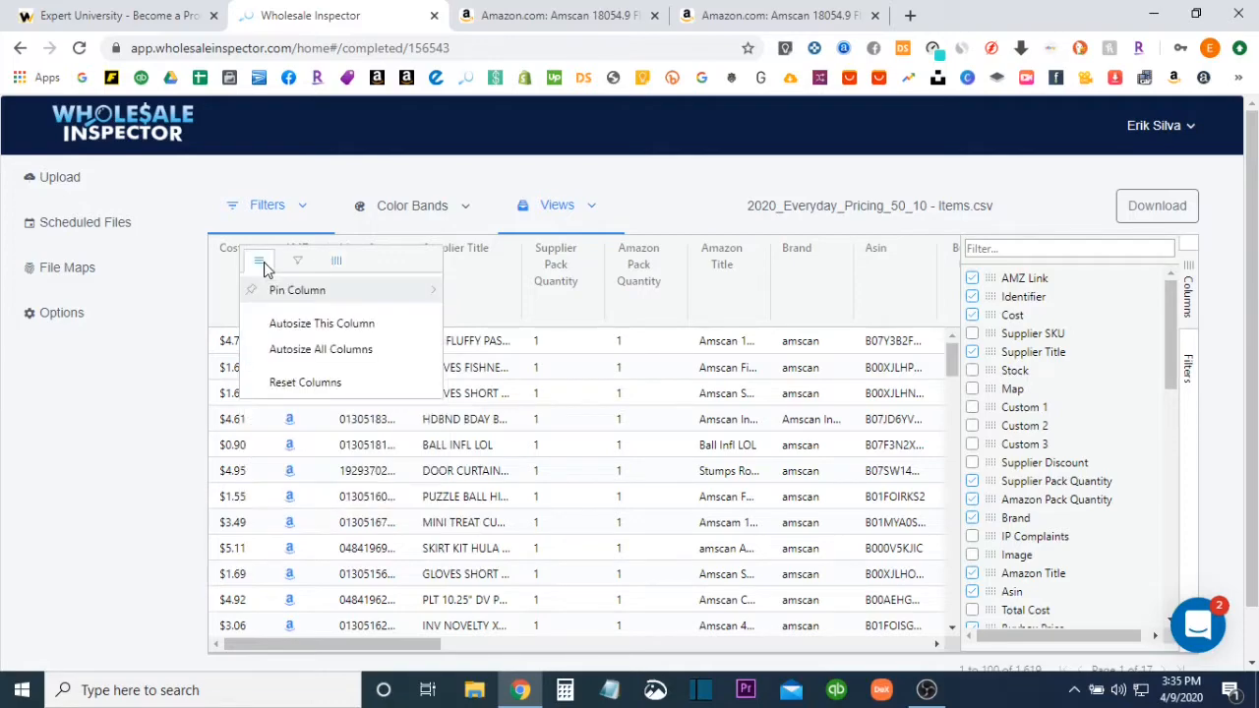
# Sort the products by Cost in ascending order and place the Cost column between Identifier and Supplier Title
pyautogui.click(221, 279)
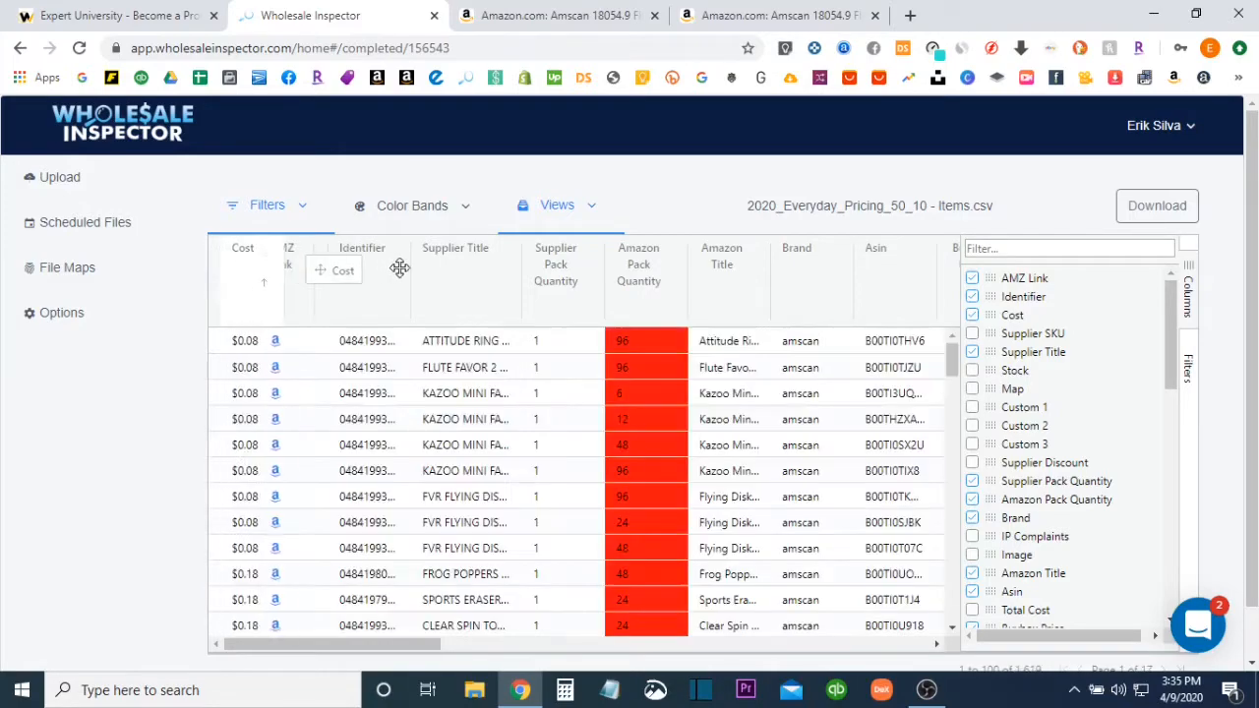
pyautogui.moveTo(231, 261); pyautogui.dragTo(427, 290)
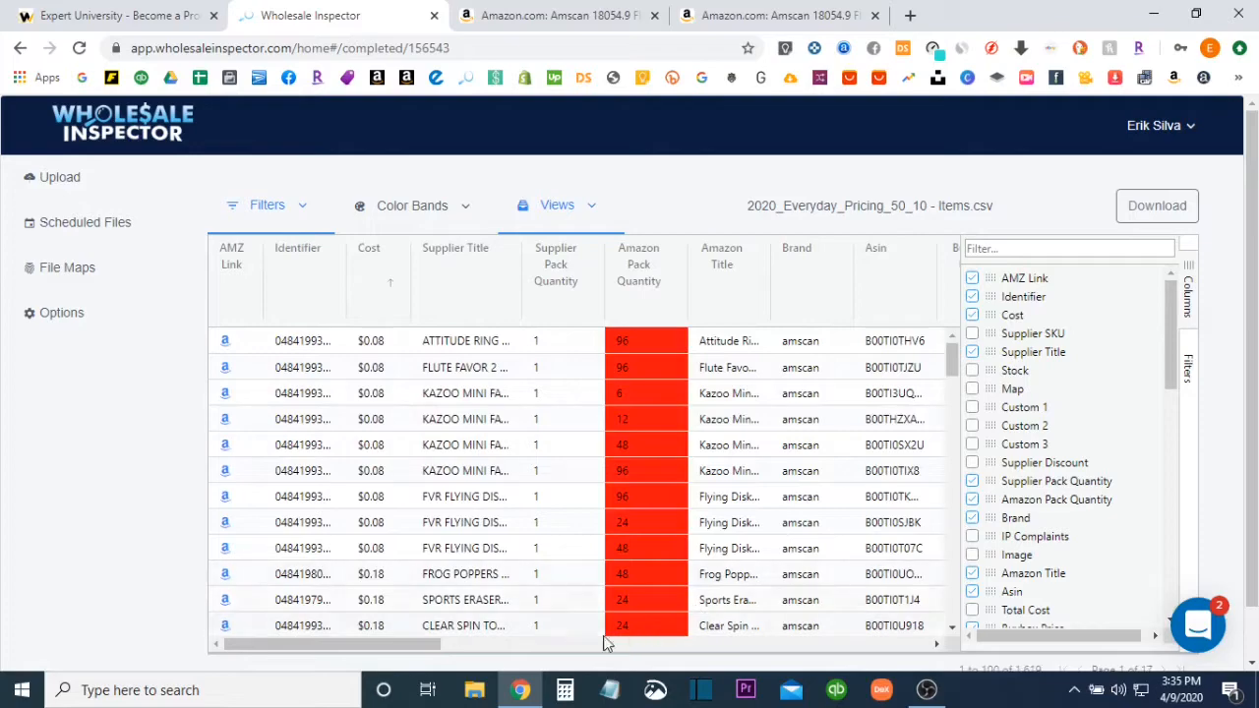
pyautogui.moveTo(433, 644)
pyautogui.mouseDown()
pyautogui.moveTo(454, 645)
pyautogui.moveTo(423, 644)
pyautogui.mouseUp()
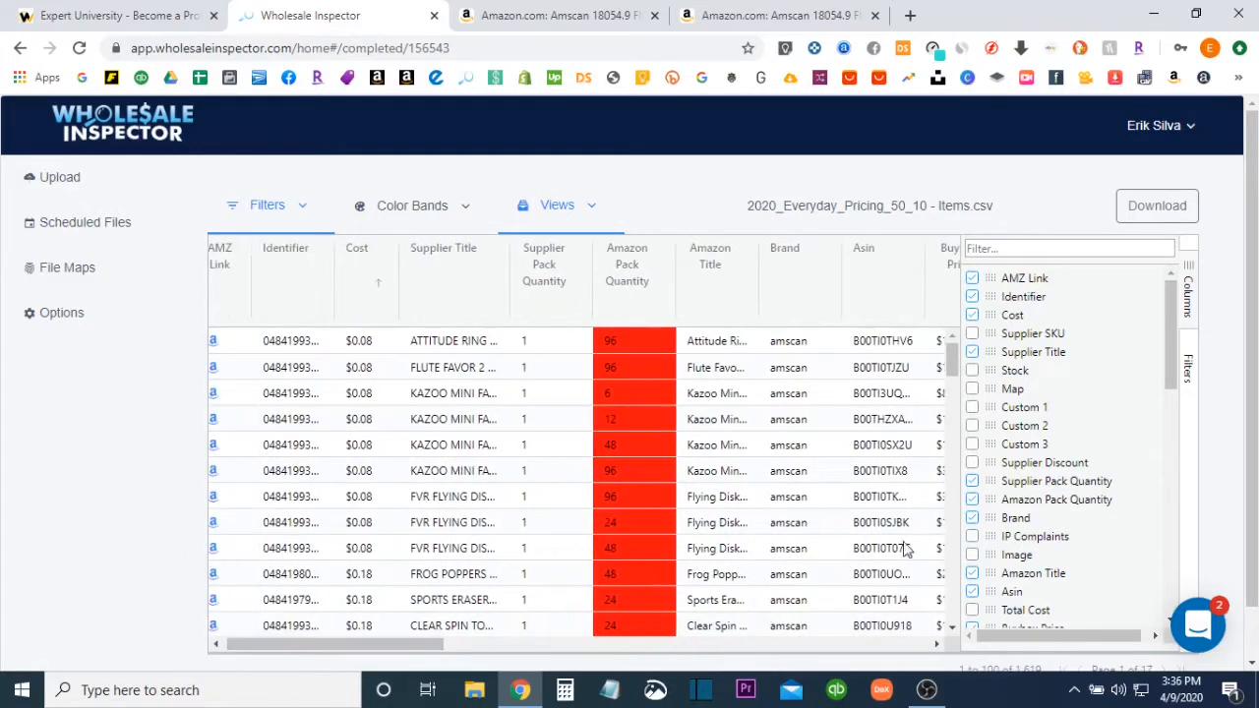
# Show the list of column filters and check the available preset filters
pyautogui.click(1190, 371)
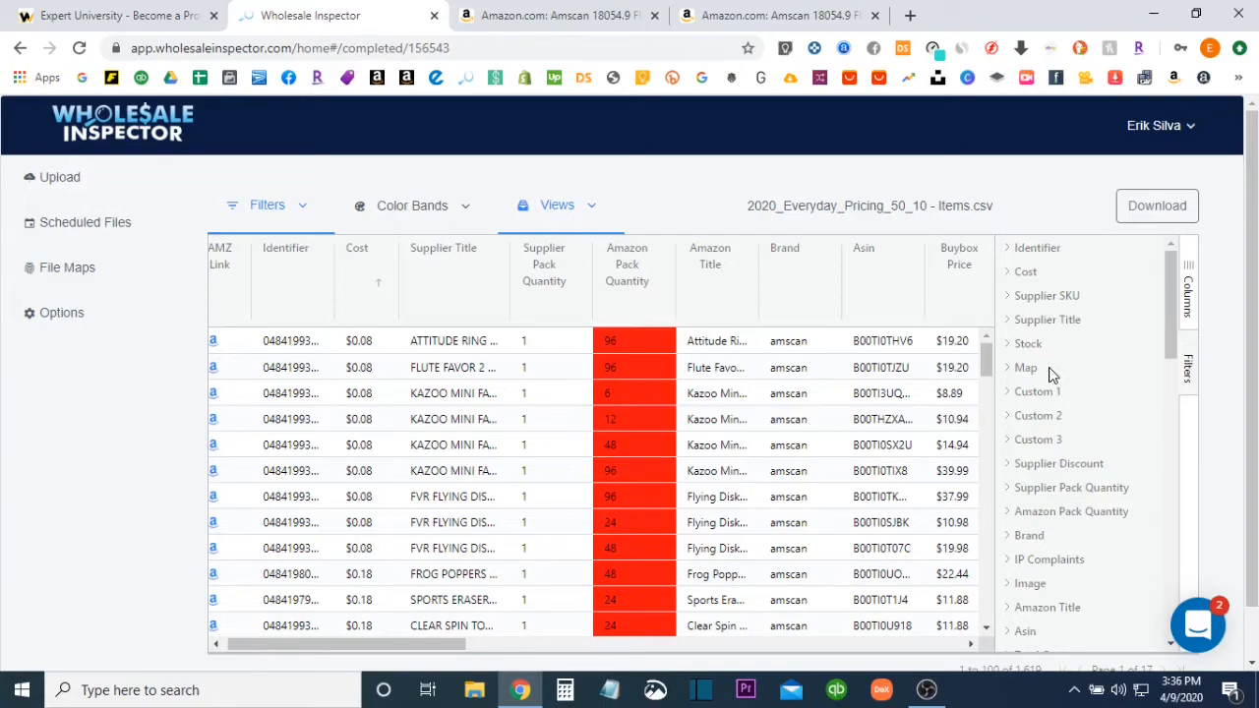
pyautogui.click(285, 211)
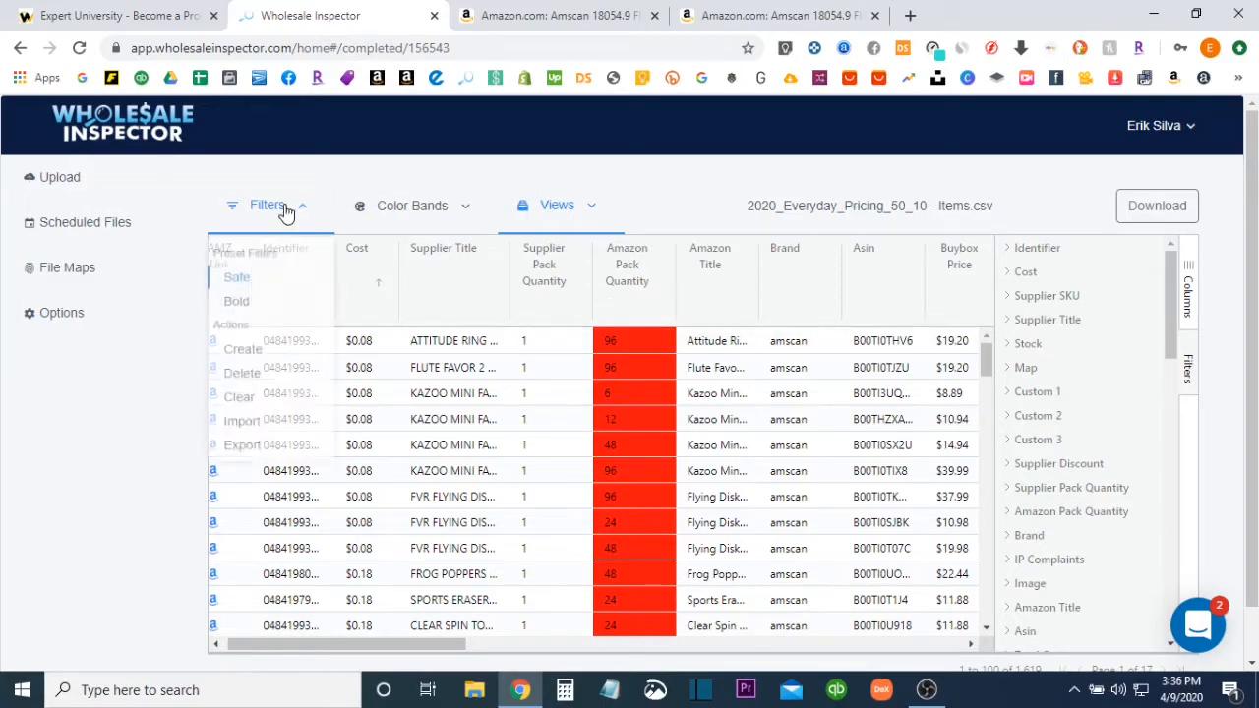
pyautogui.click(251, 284)
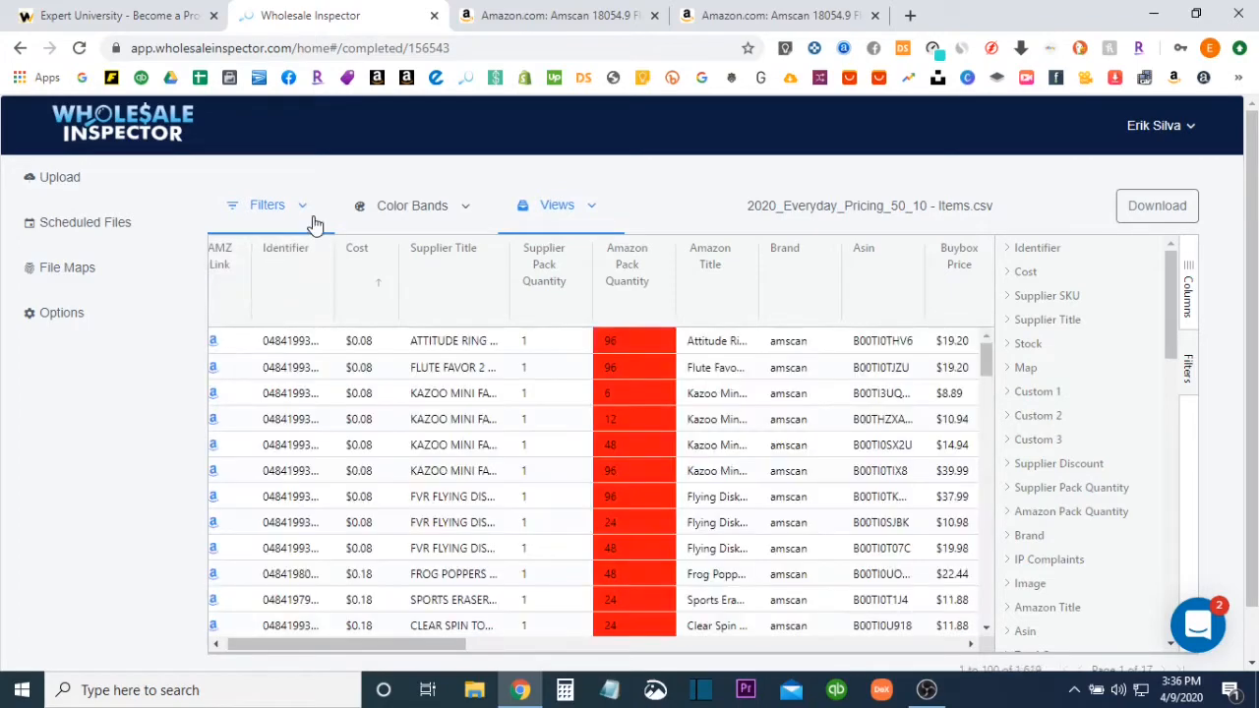
# Save the current column layout as a new view named with the account owner's first name followed by "VIEWS"
pyautogui.click(557, 212)
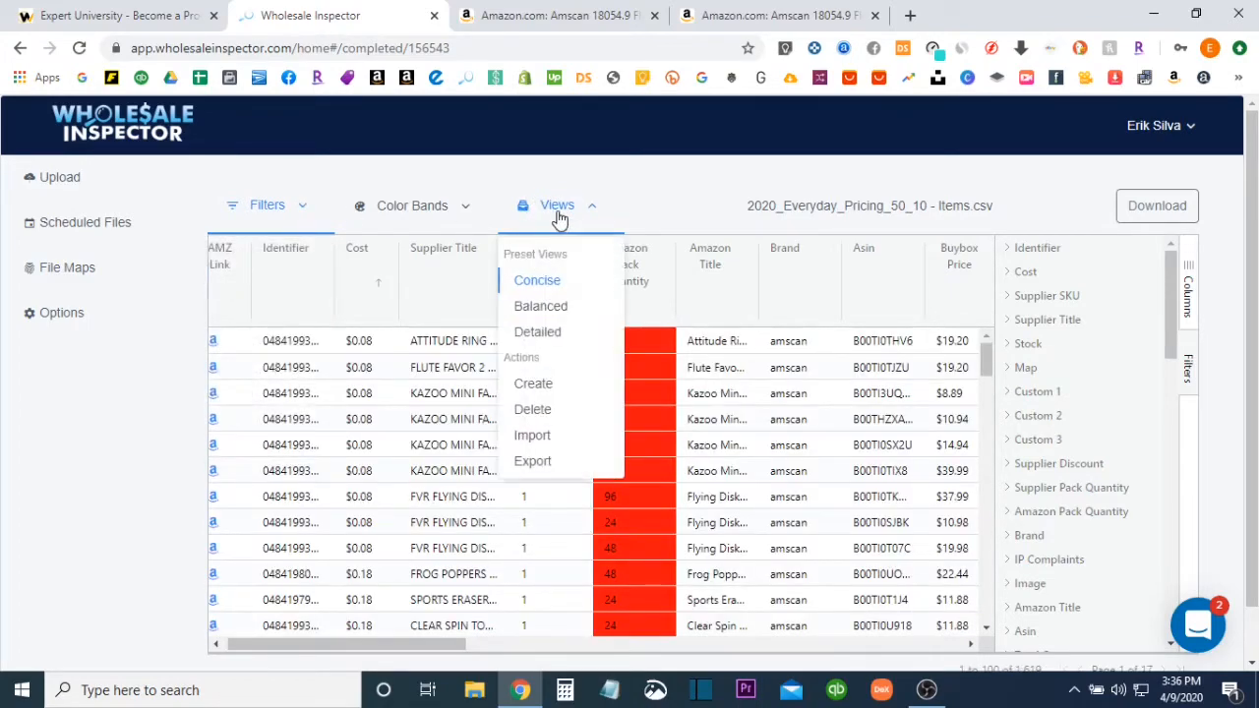
pyautogui.click(540, 387)
pyautogui.click(495, 263)
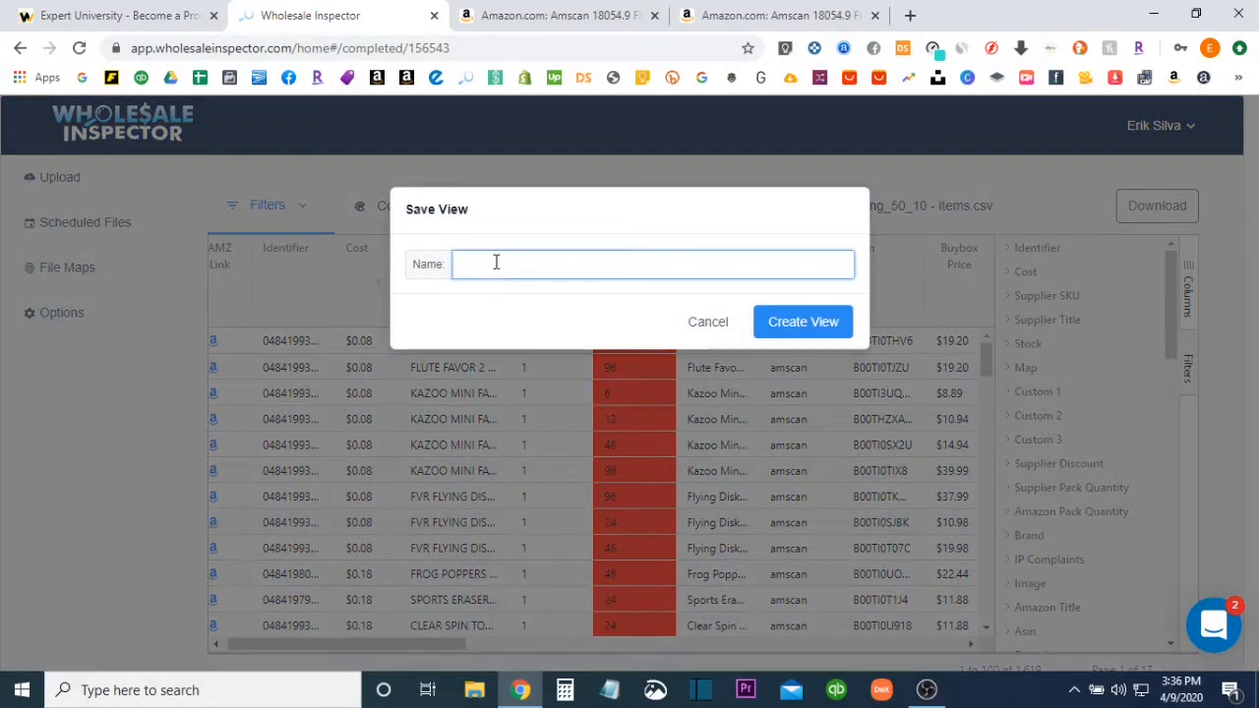
pyautogui.write('erik')
pyautogui.press('BackSpace')
pyautogui.press('BackSpace')
pyautogui.press('BackSpace')
pyautogui.press('BackSpace')
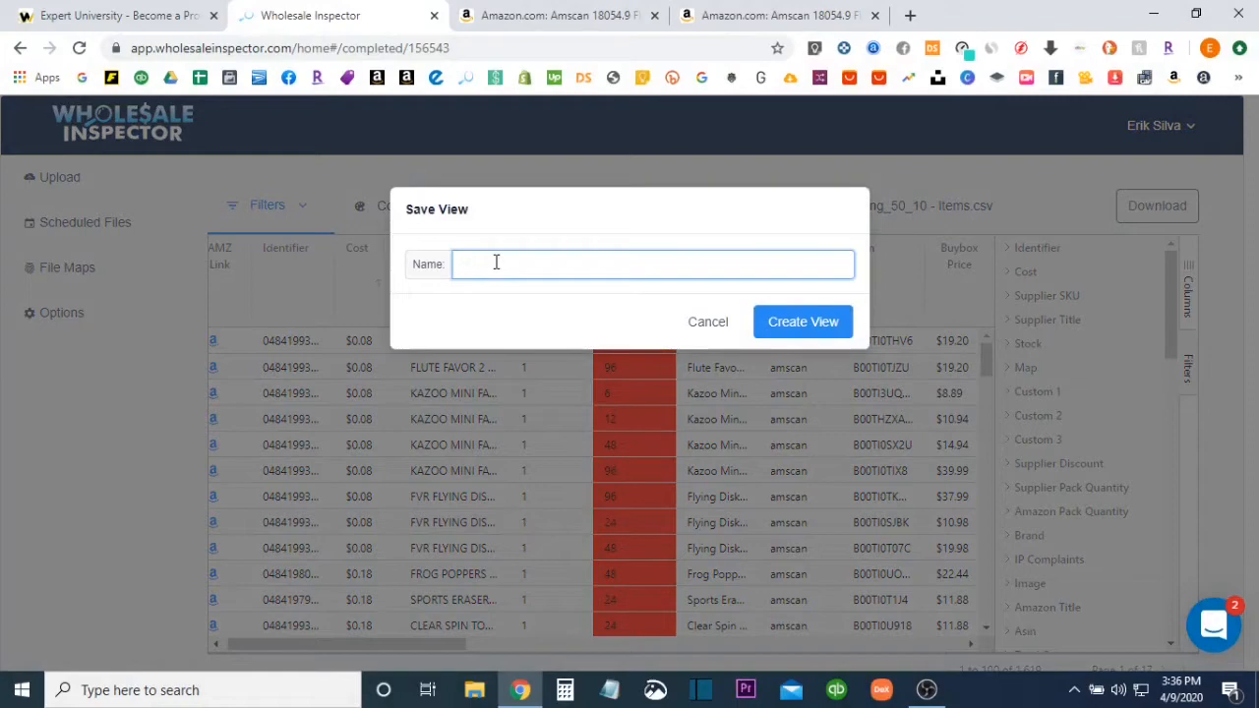
pyautogui.write('ERIKS FIL')
pyautogui.press('BackSpace')
pyautogui.write('VIEWS')
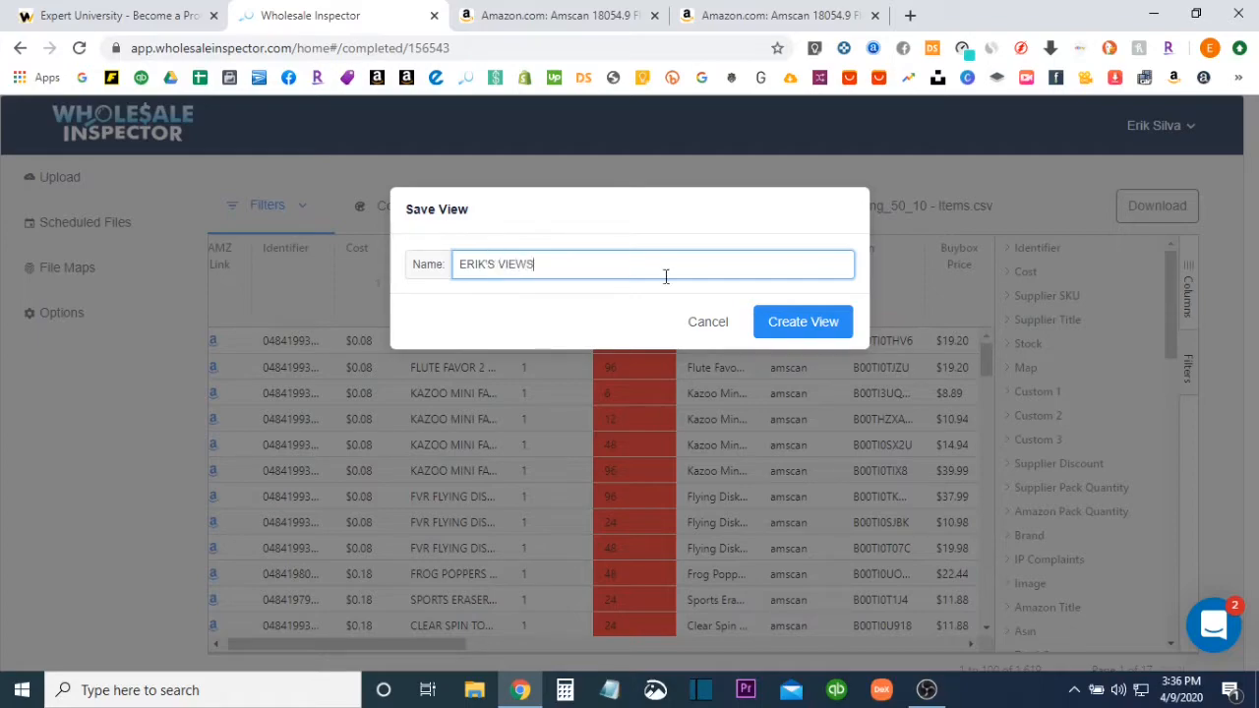
pyautogui.click(776, 324)
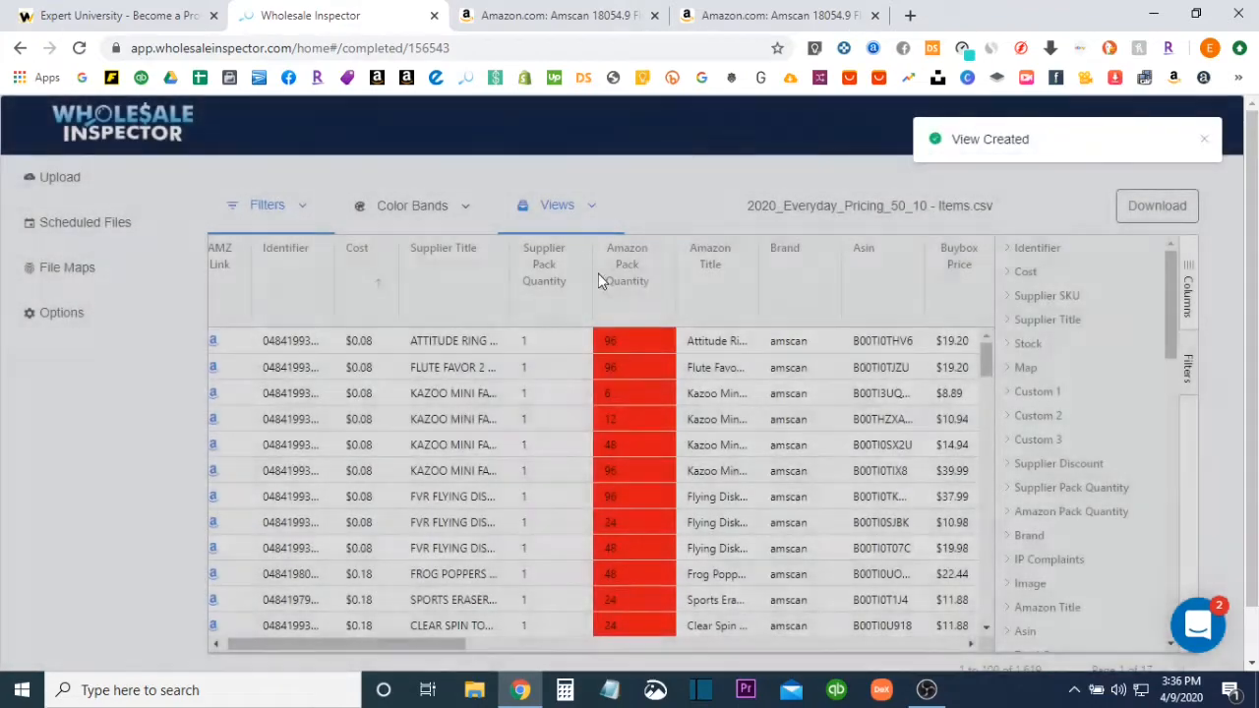
# Look over the column filters and check the newly saved view in the list of saved views
pyautogui.scroll(-5, 1075, 386)
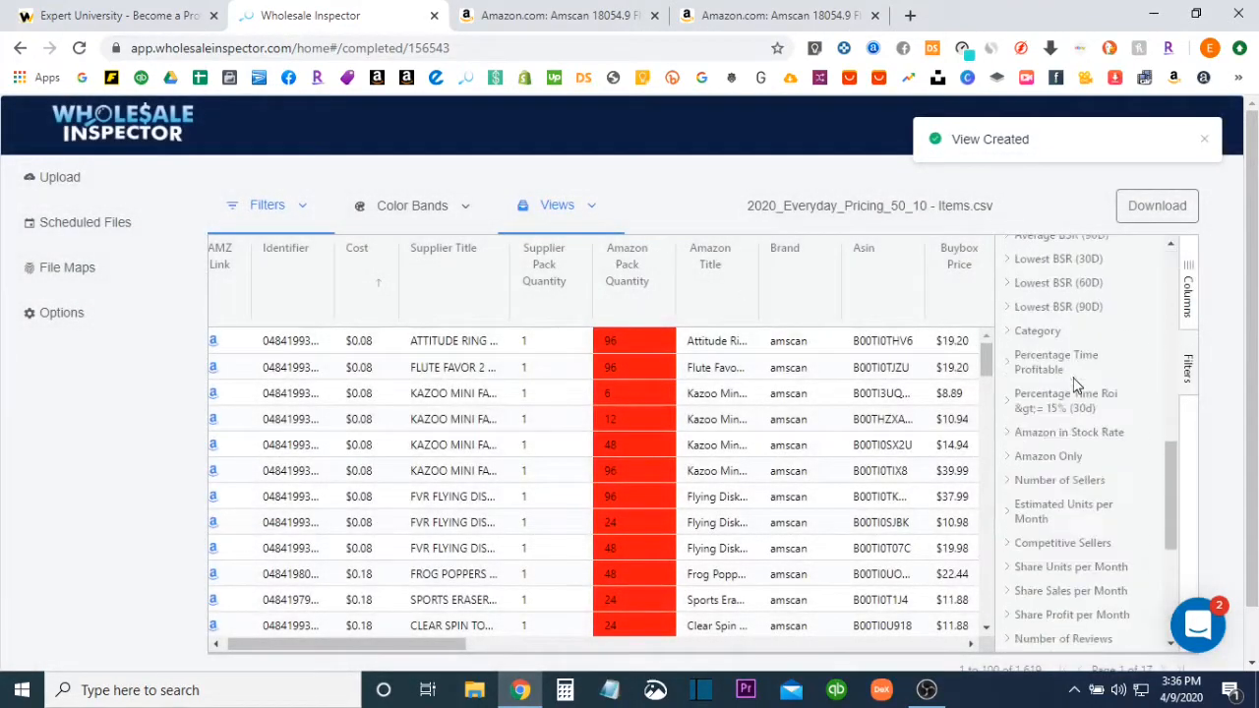
pyautogui.scroll(5, 1073, 384)
pyautogui.click(576, 209)
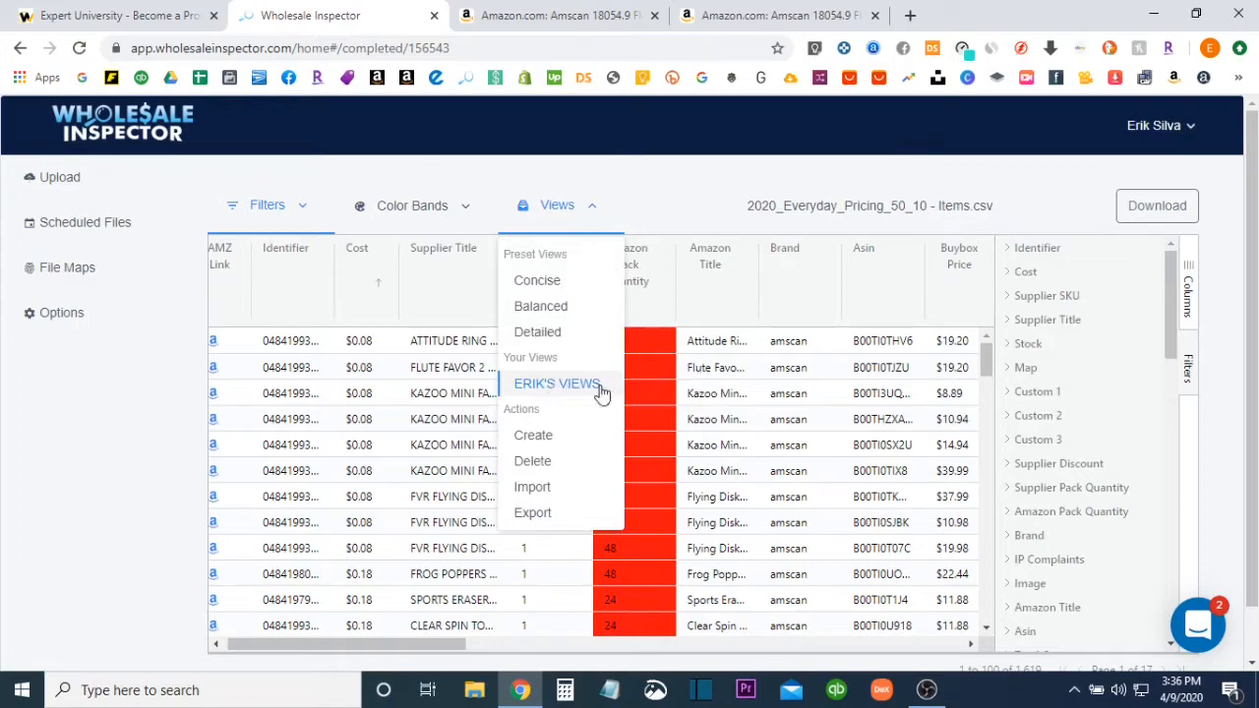
pyautogui.click(705, 167)
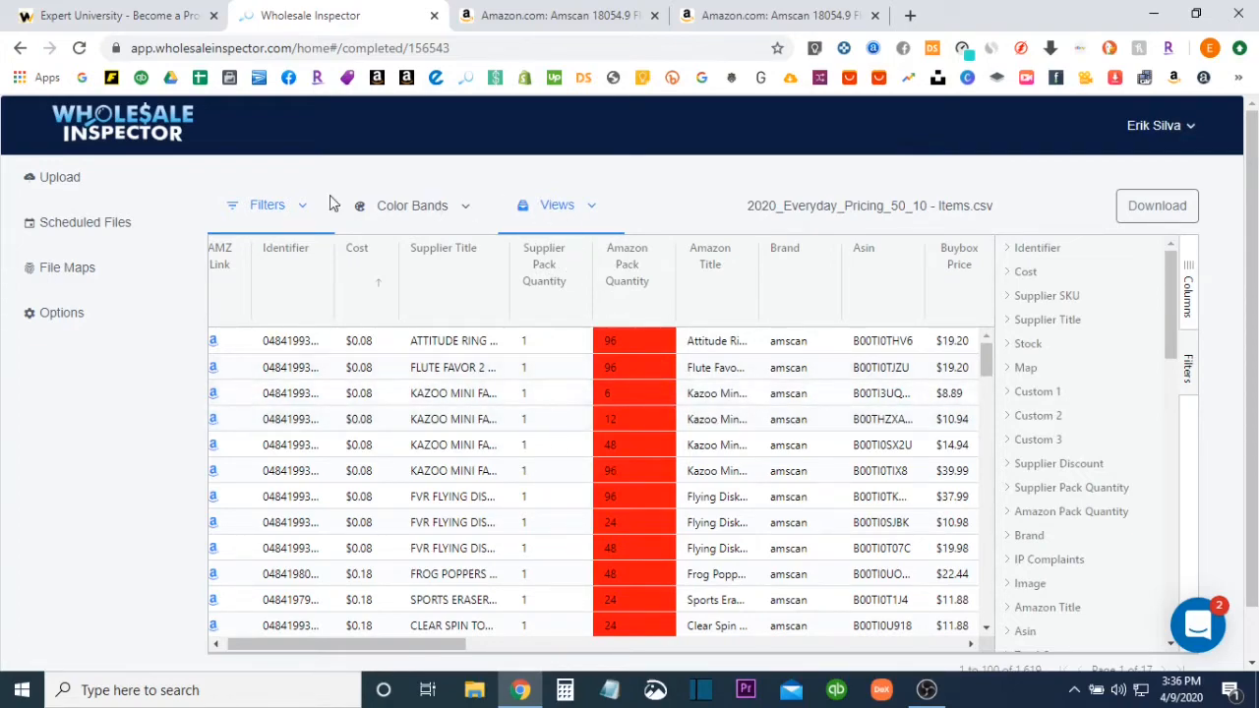
# Apply the Safe preset filter and look through the column filters for the ones it uses
pyautogui.moveTo(298, 210)
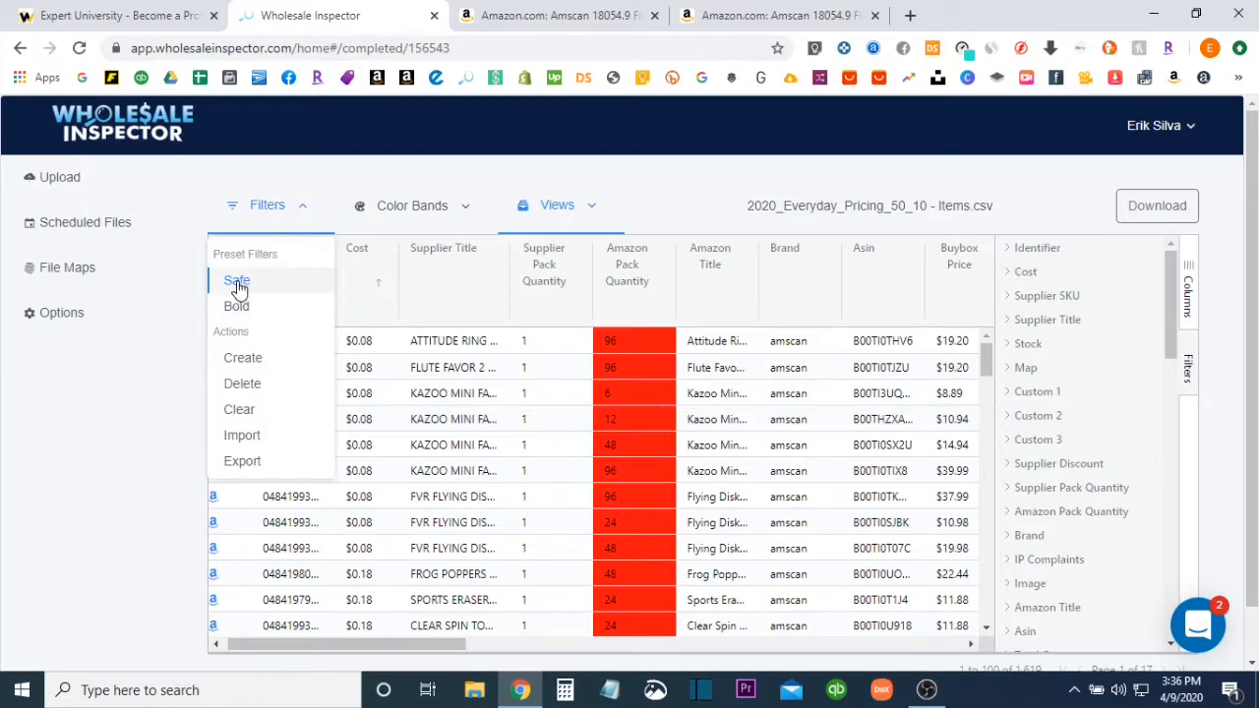
pyautogui.click(237, 285)
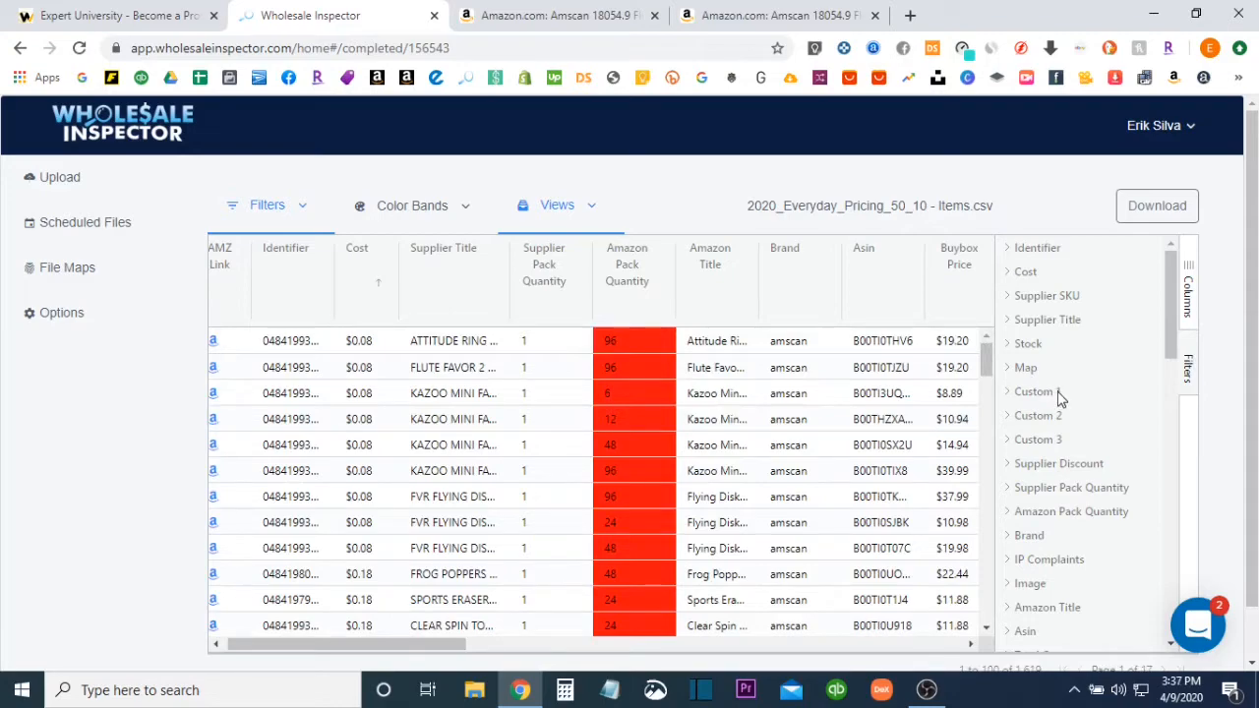
pyautogui.scroll(-5, 1061, 396)
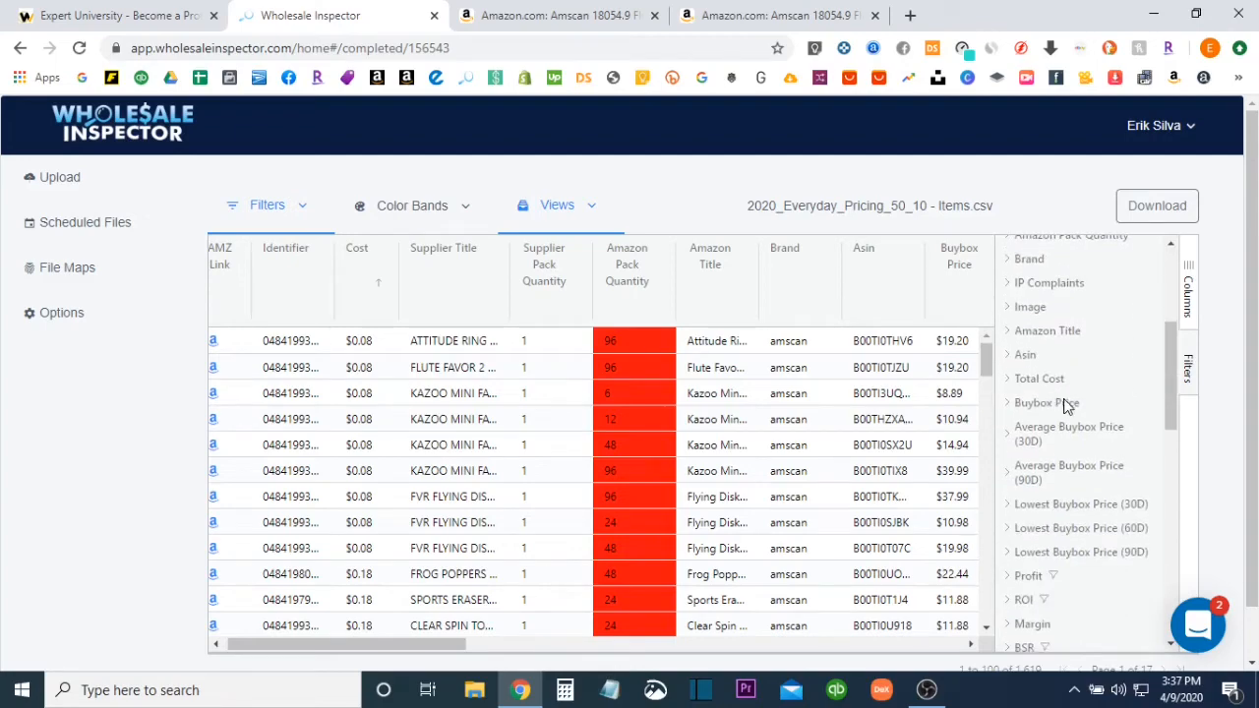
pyautogui.scroll(-3, 1060, 405)
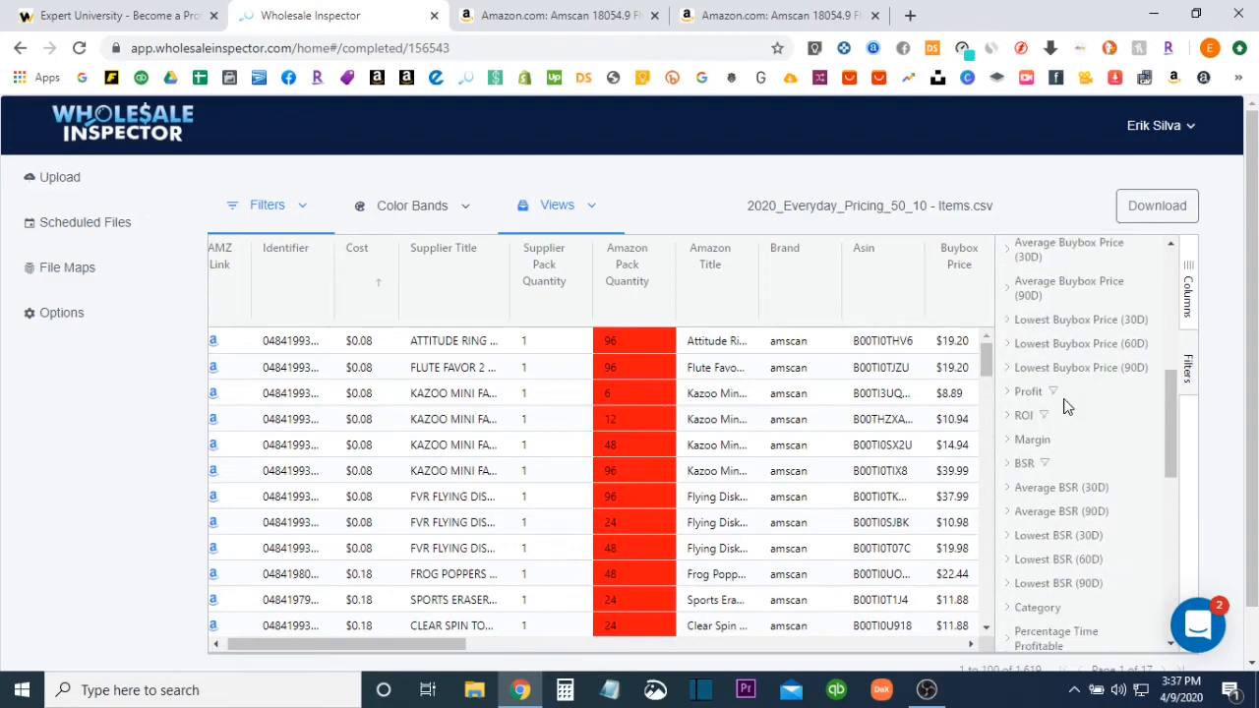
# Change the Profit filter's condition to Greater than or equals
pyautogui.click(1009, 393)
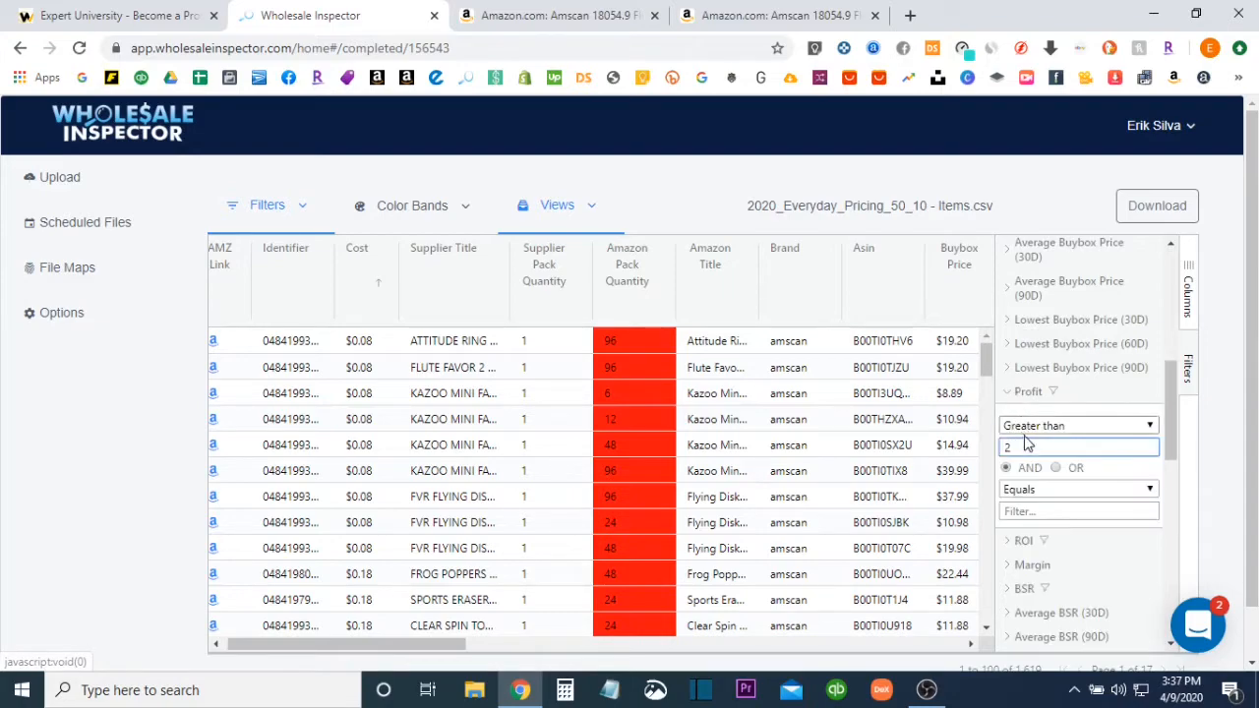
pyautogui.click(295, 208)
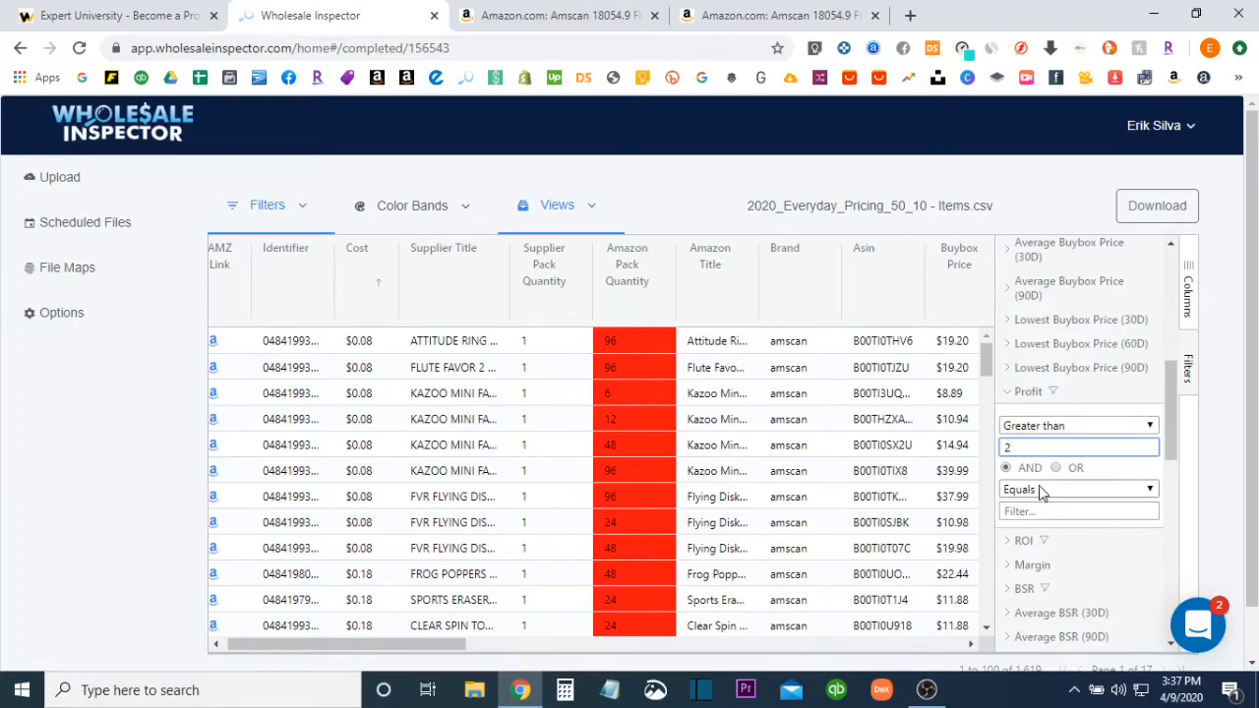
pyautogui.click(1107, 427)
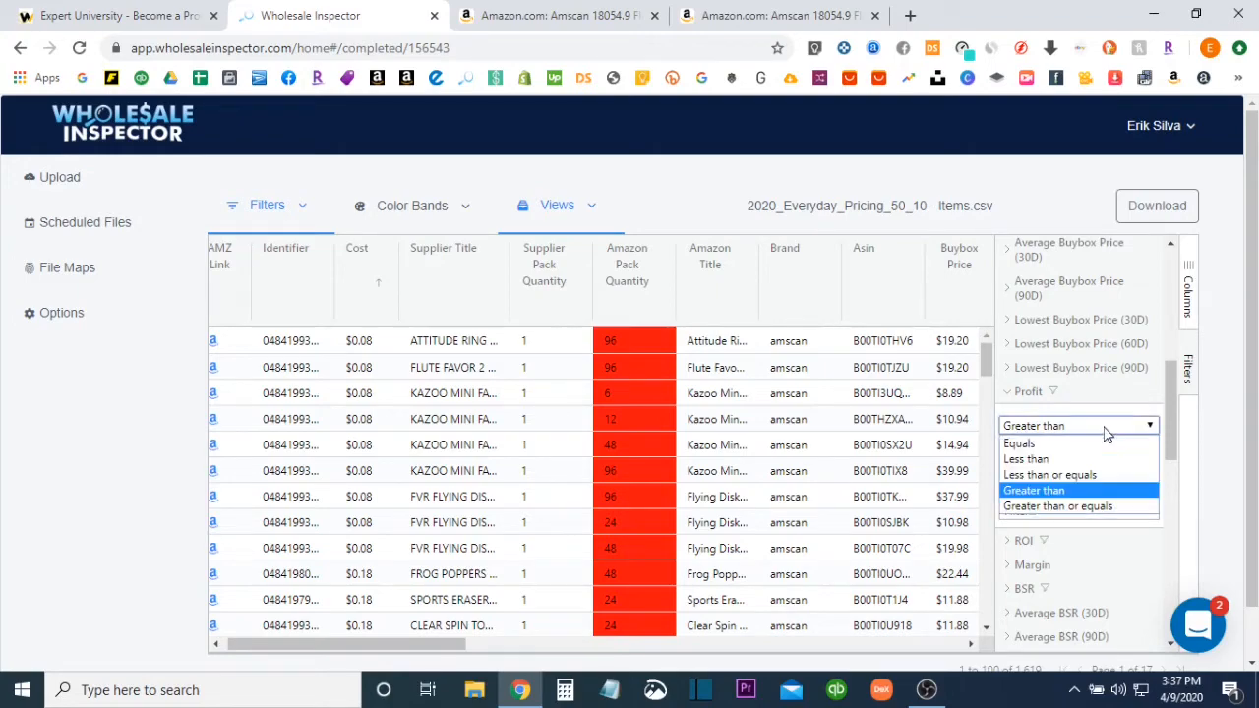
pyautogui.click(1076, 507)
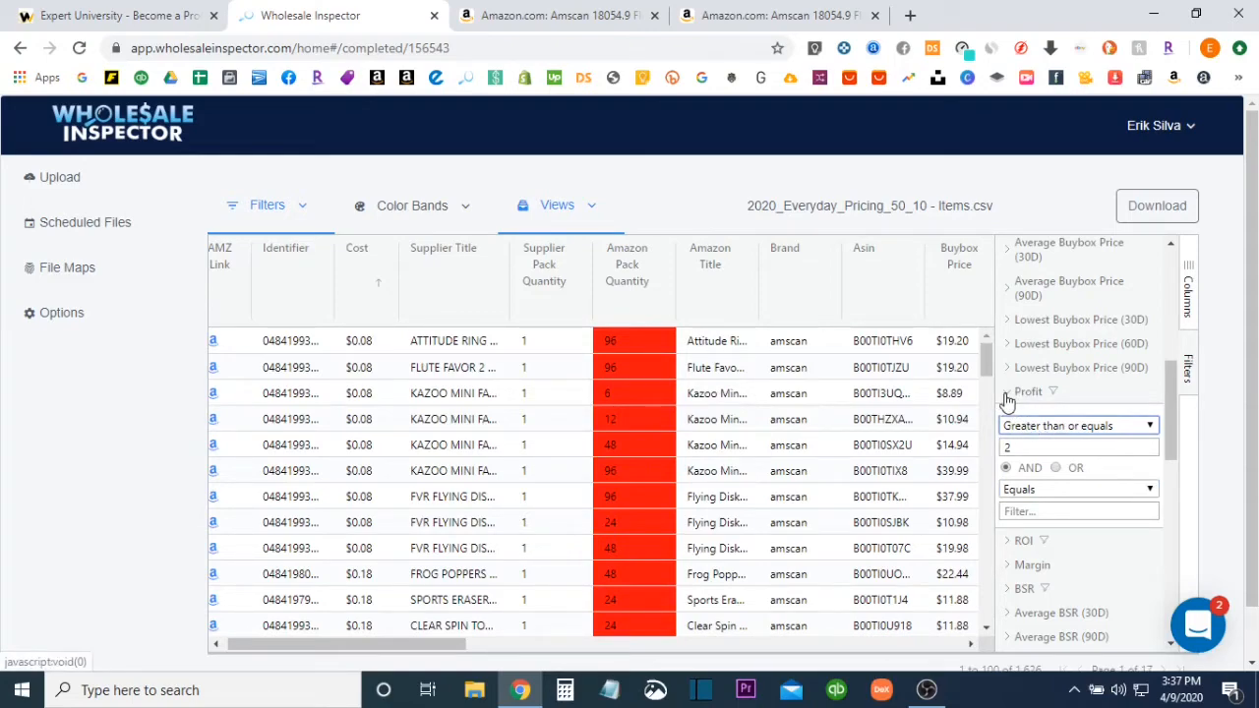
pyautogui.click(1019, 392)
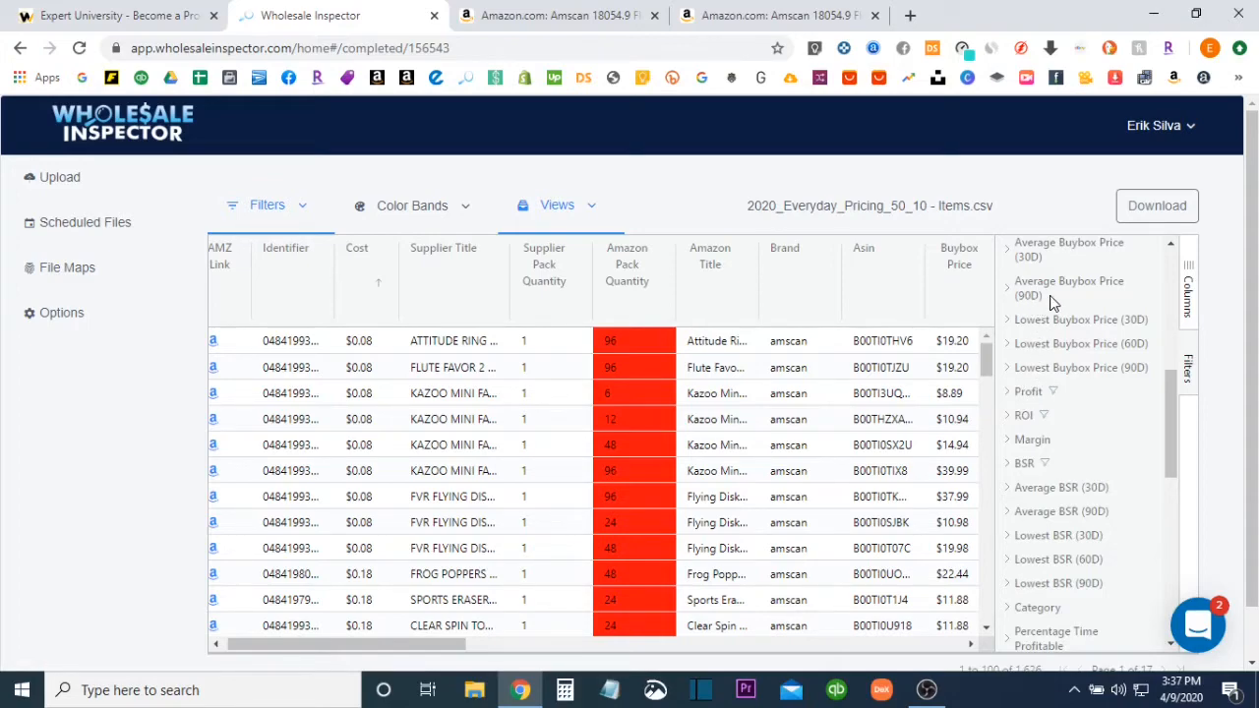
# Set the ROI filter to Greater than or equals 25 and check the Margin filter
pyautogui.click(1021, 415)
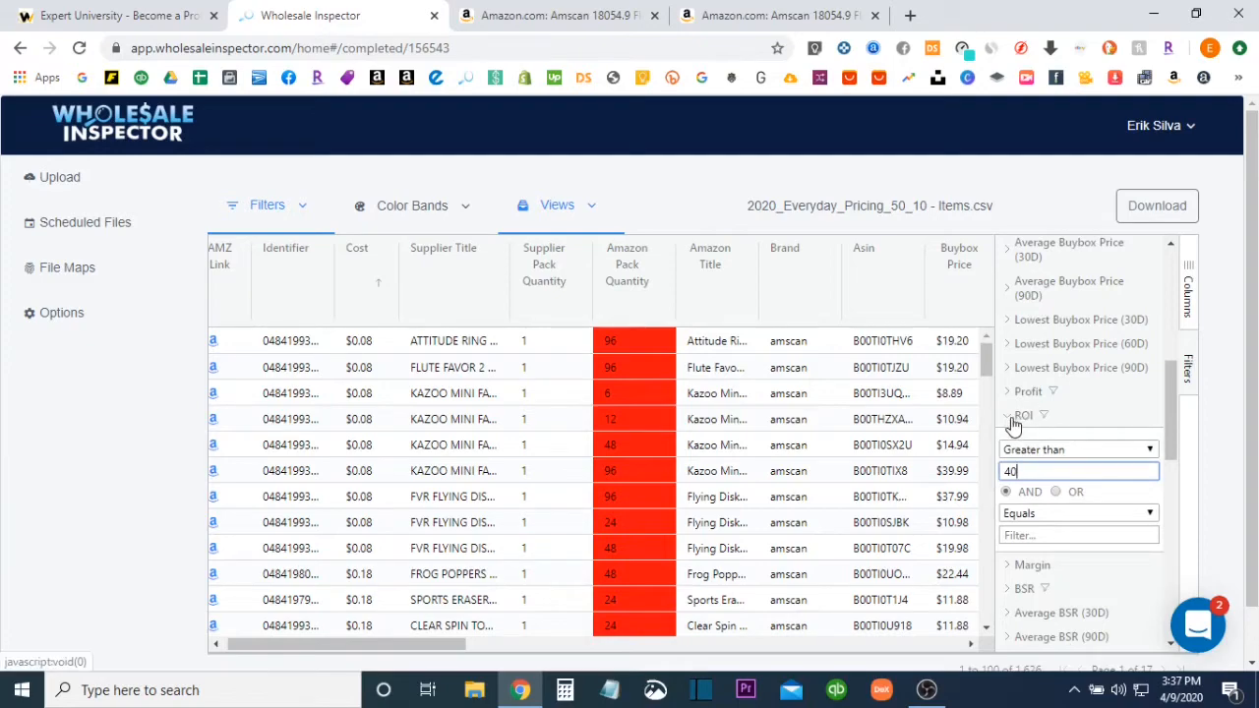
pyautogui.click(1150, 450)
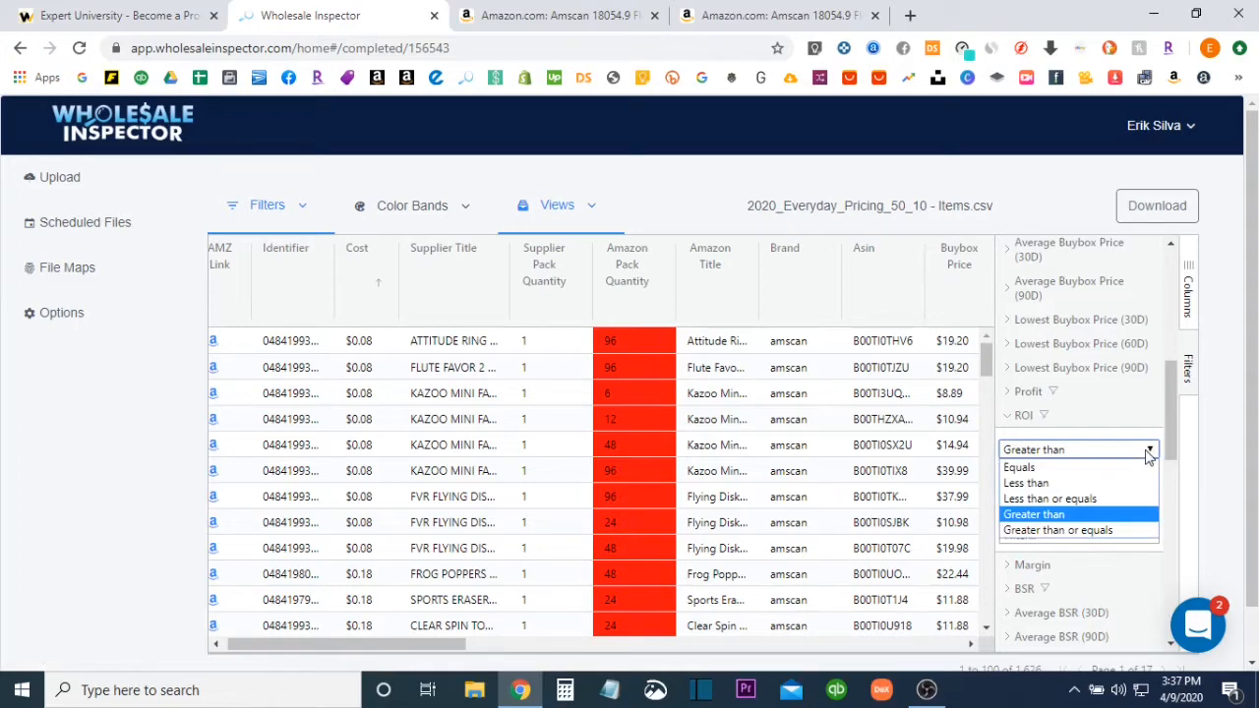
pyautogui.click(1058, 531)
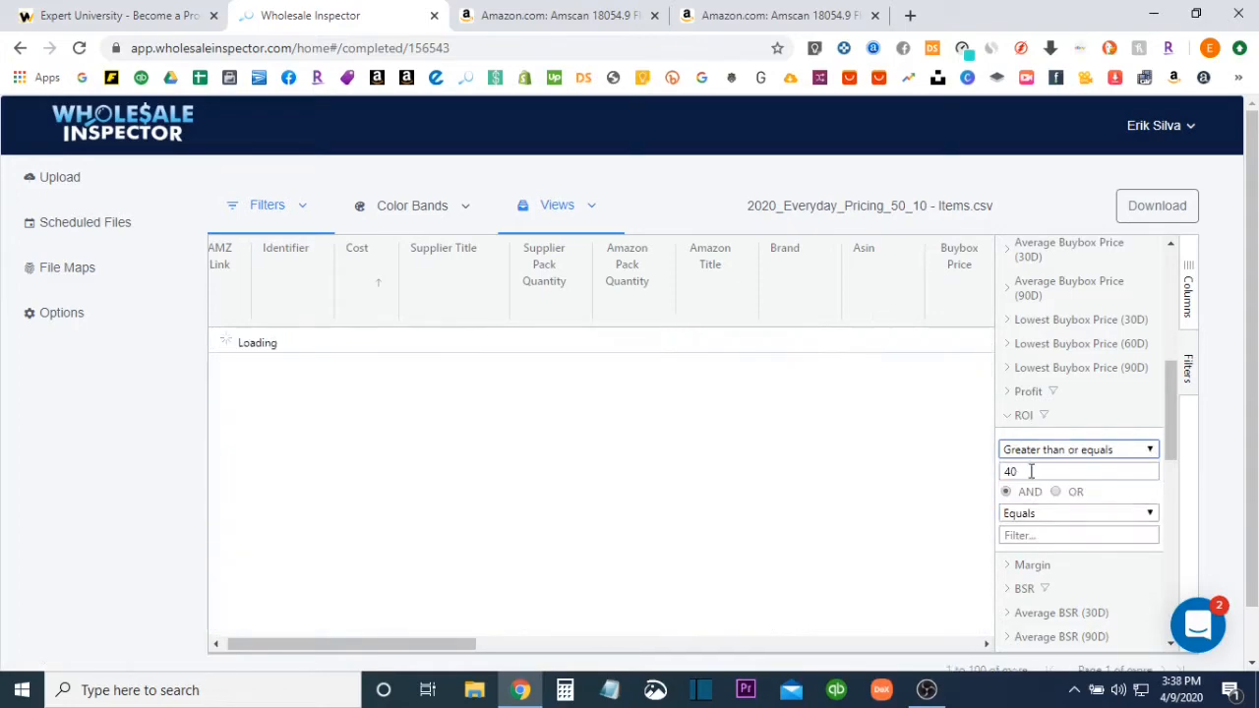
pyautogui.doubleClick(1026, 470)
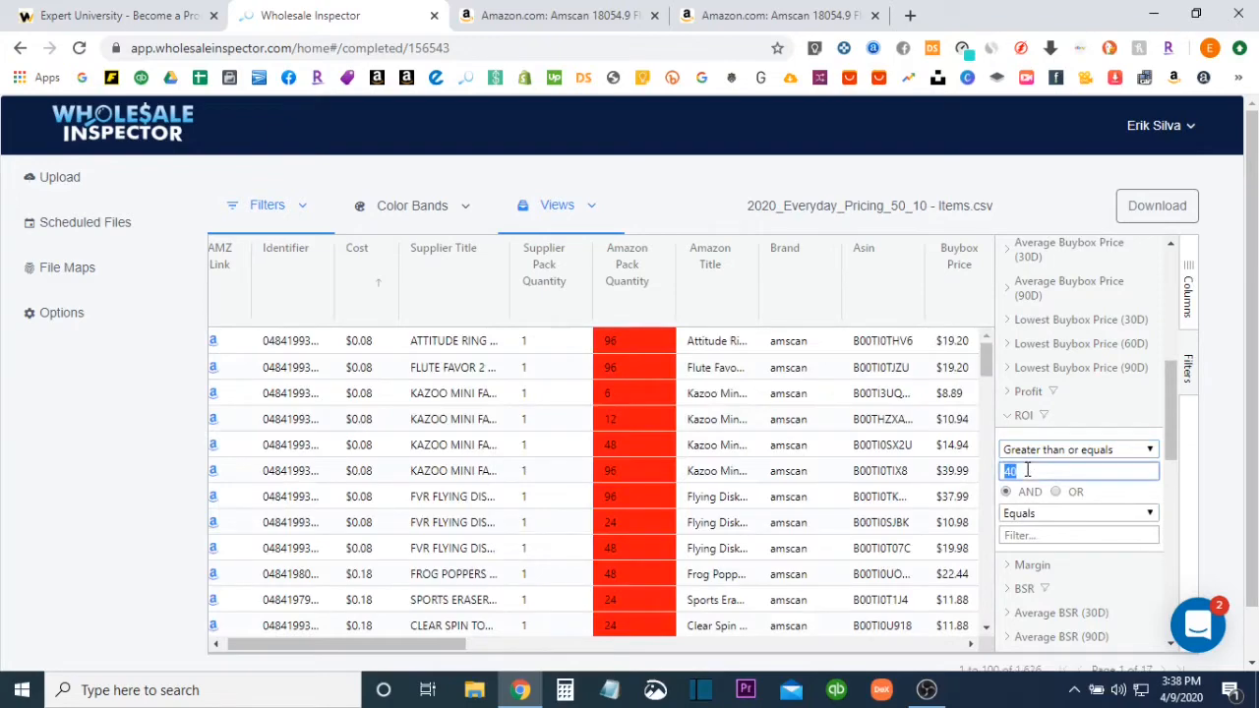
pyautogui.write('25')
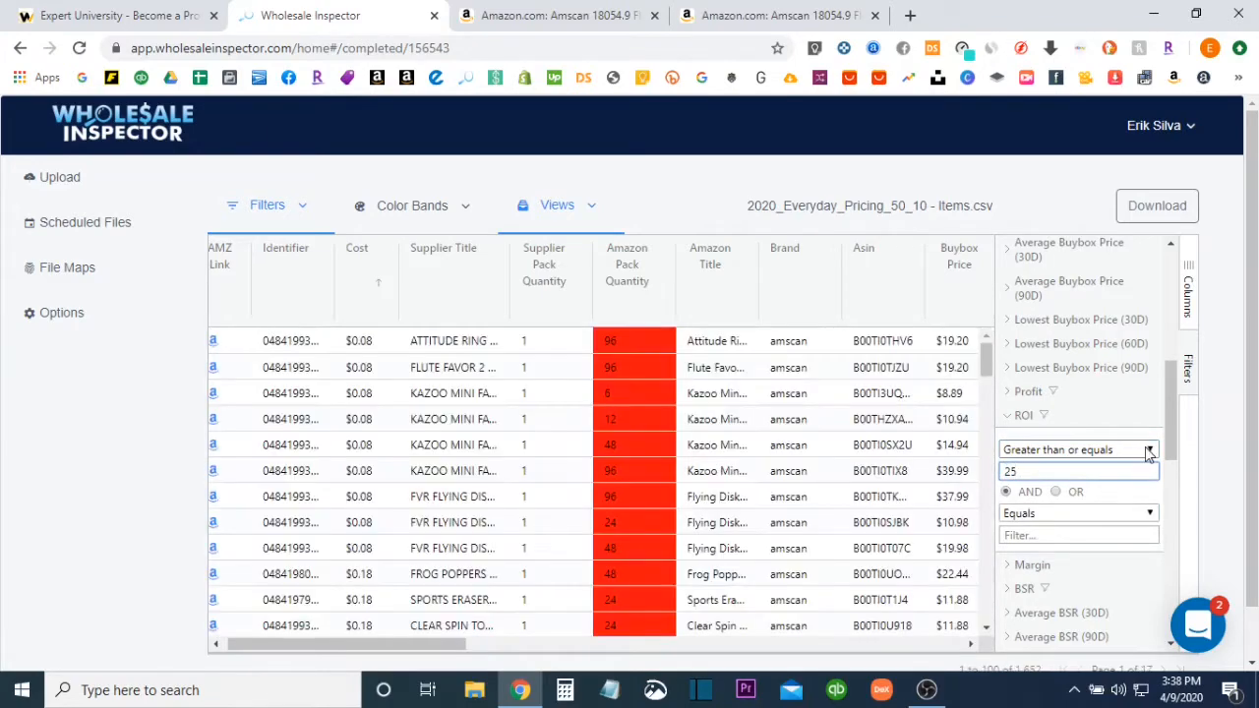
pyautogui.click(1007, 417)
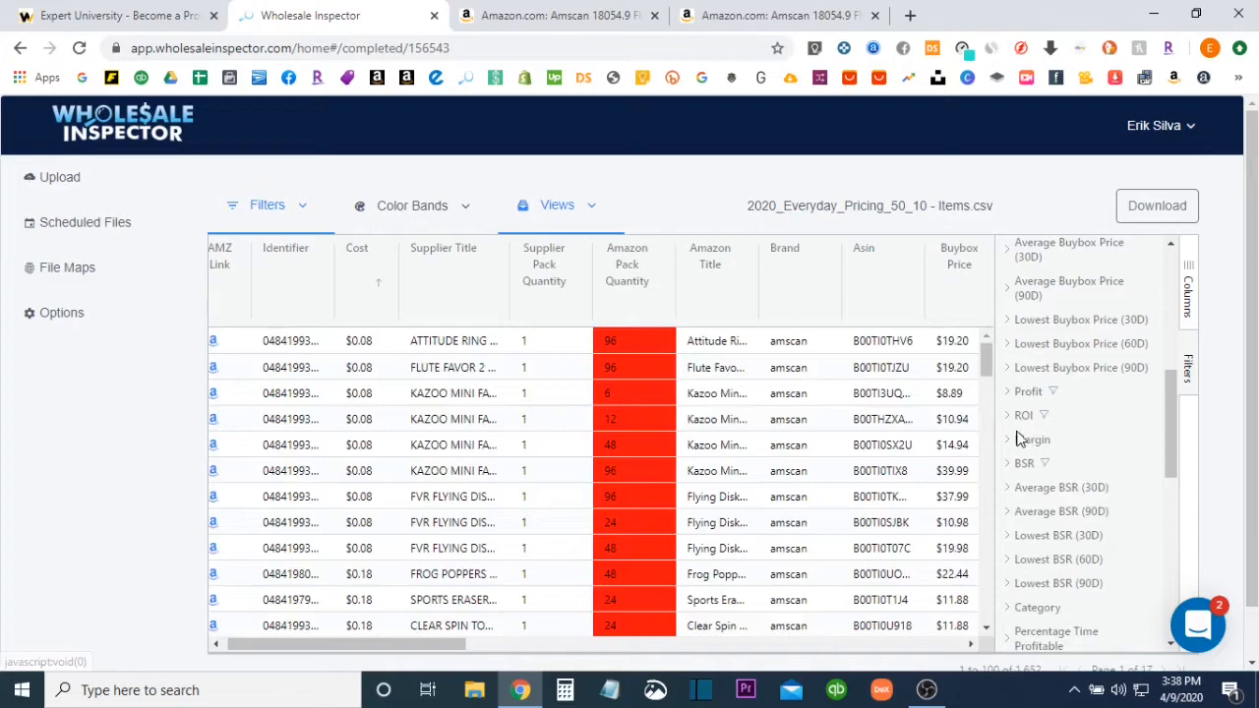
pyautogui.click(1013, 421)
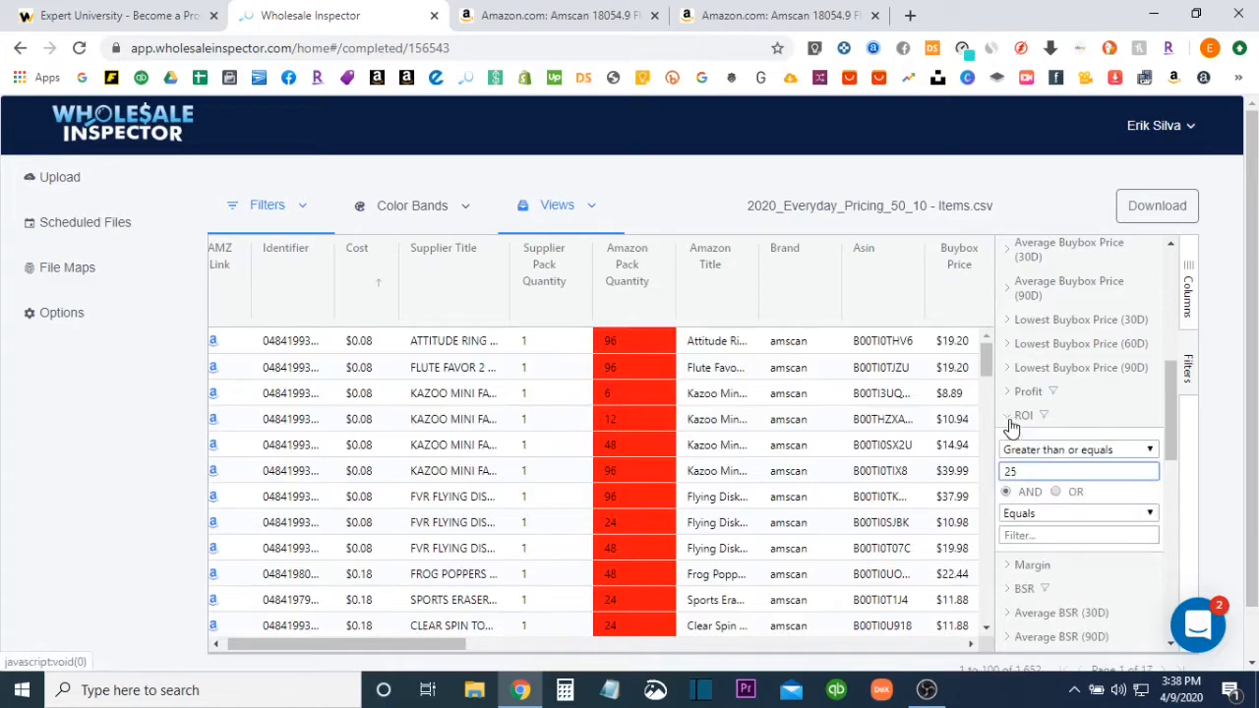
pyautogui.click(1010, 423)
pyautogui.click(1008, 445)
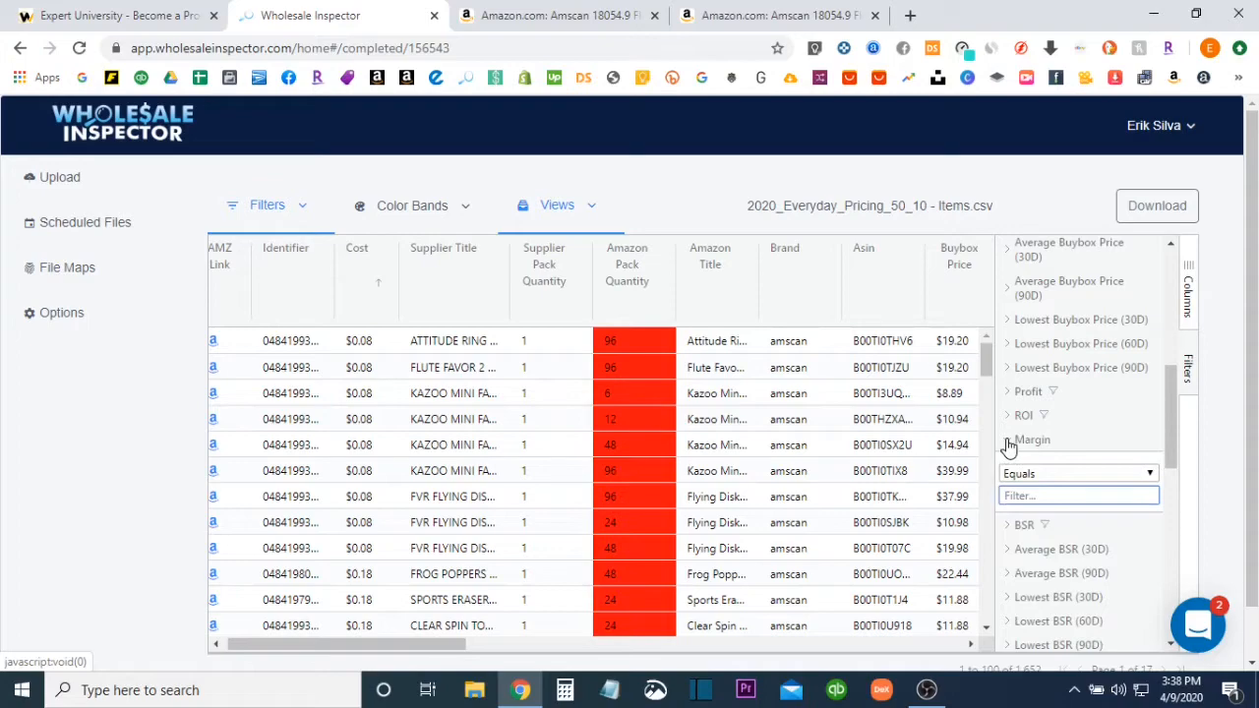
pyautogui.click(1016, 443)
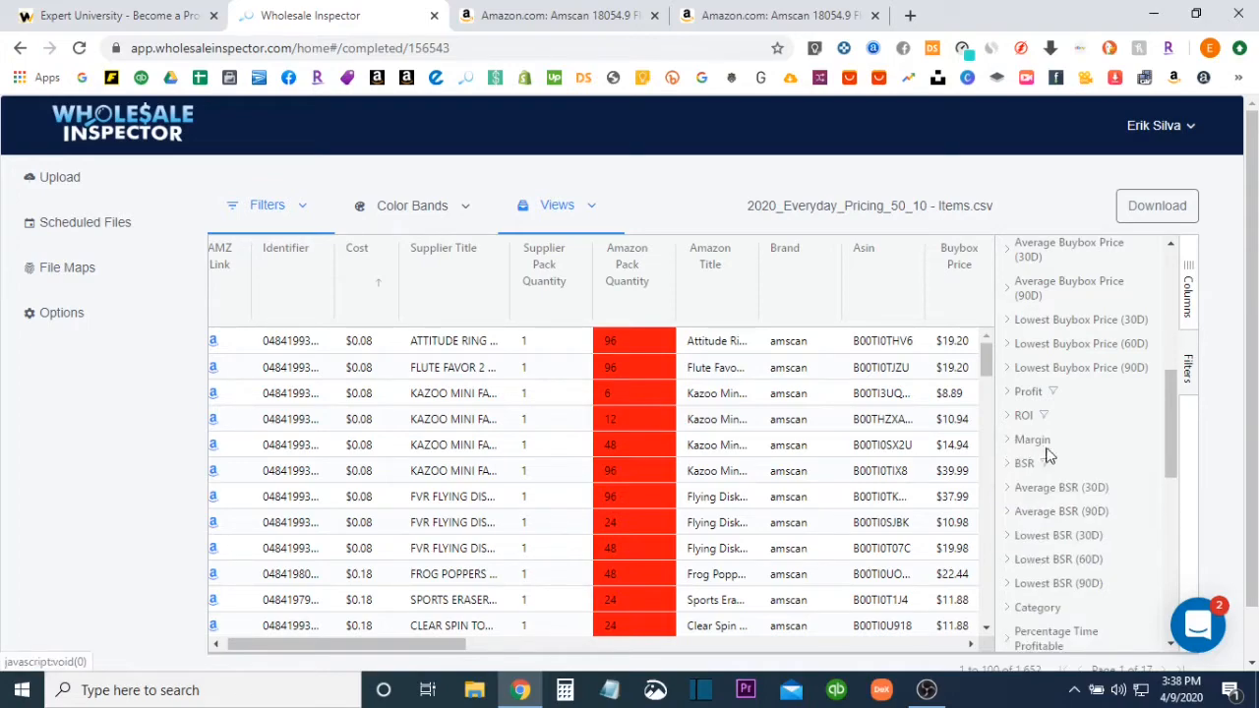
# Set the BSR filter to Less than or equals 150000
pyautogui.scroll(-1, 1047, 454)
pyautogui.click(1010, 381)
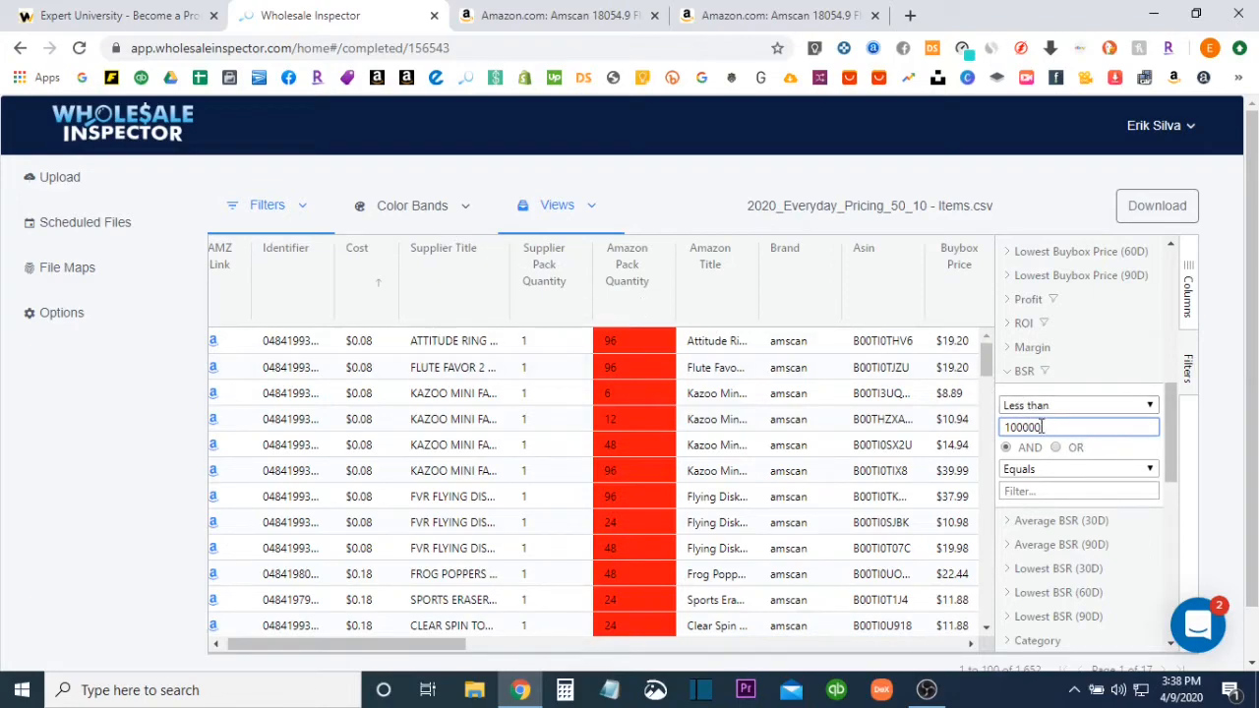
pyautogui.click(1138, 406)
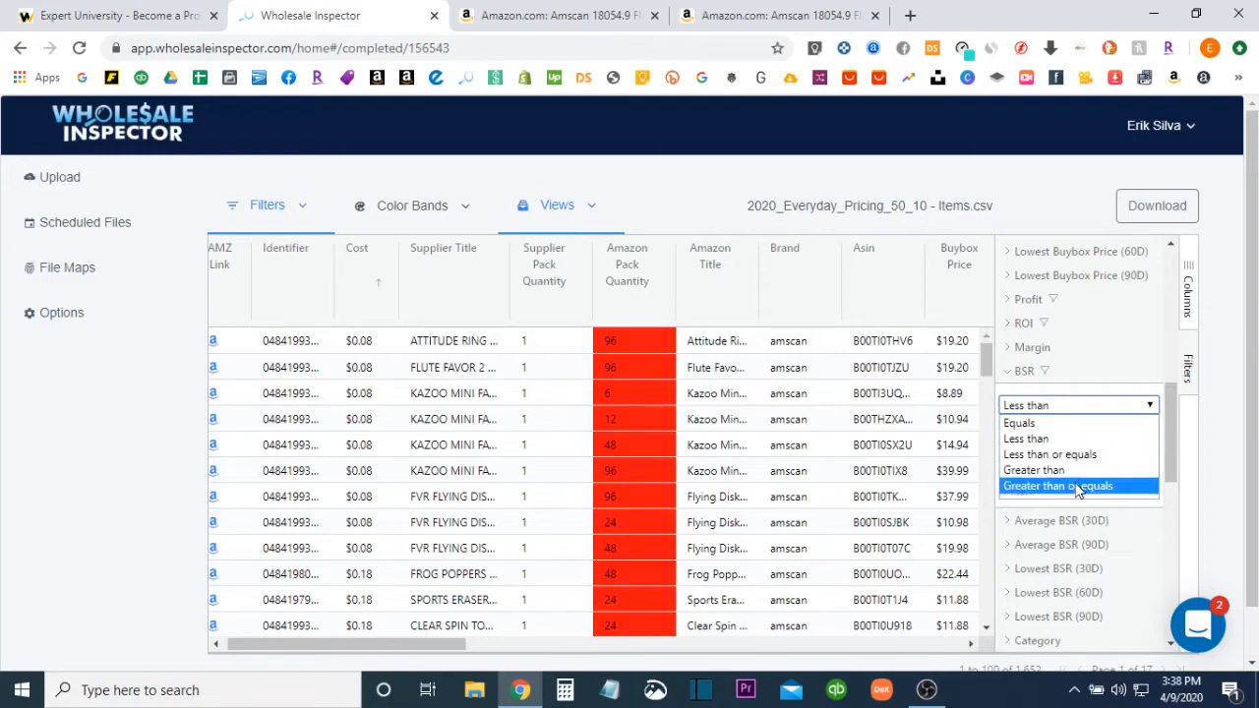
pyautogui.click(1050, 454)
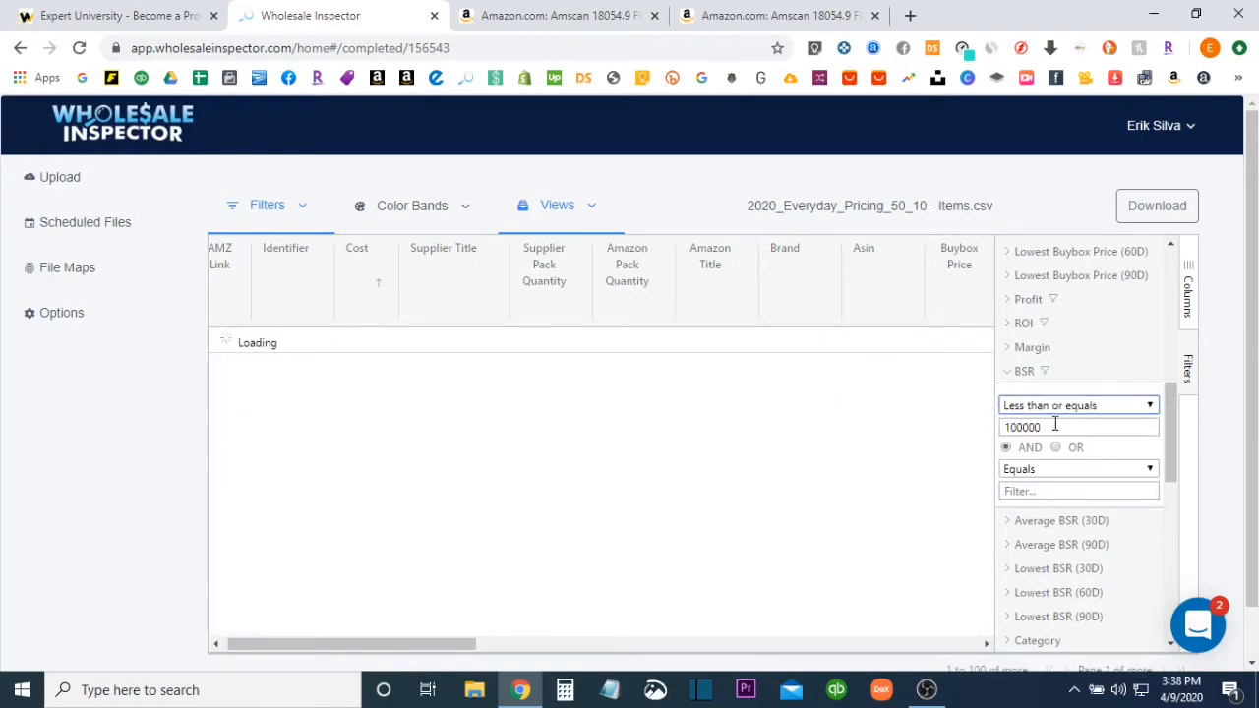
pyautogui.doubleClick(1059, 425)
pyautogui.write('1500')
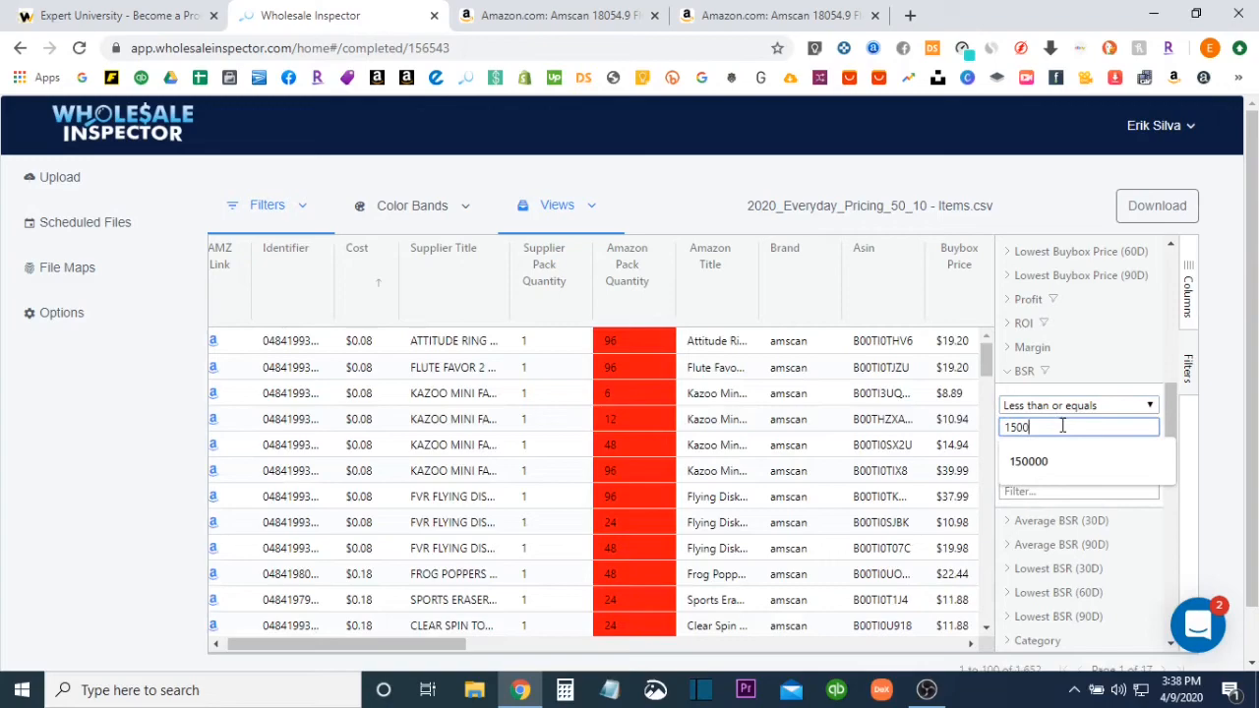
pyautogui.write('00')
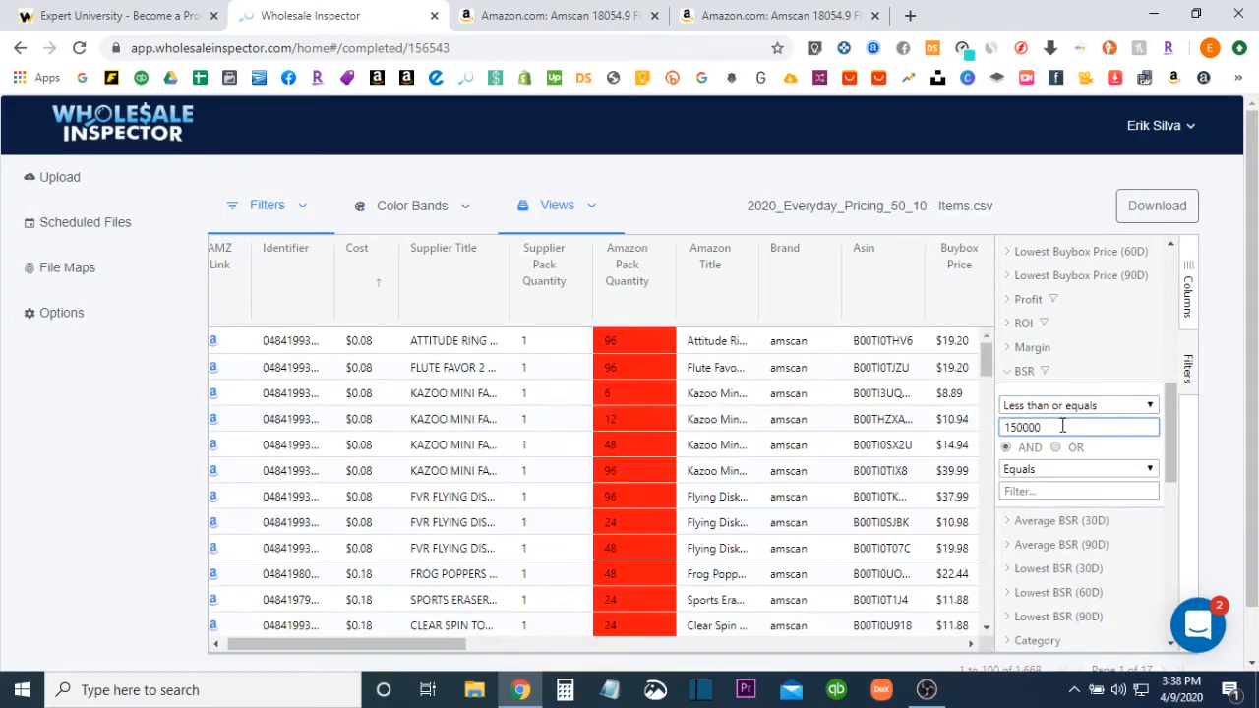
pyautogui.click(1008, 374)
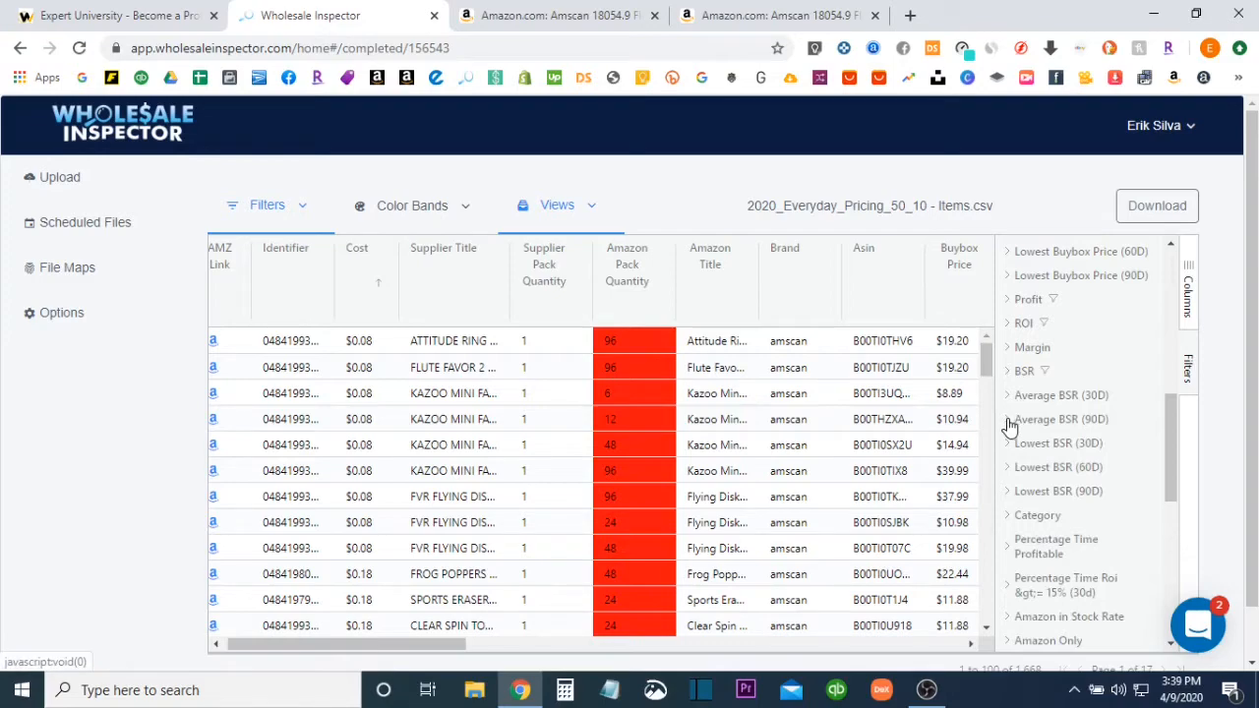
# Add a filter on Average BSR (90D) with the condition Less than or equals 150000
pyautogui.click(1008, 420)
pyautogui.click(1057, 455)
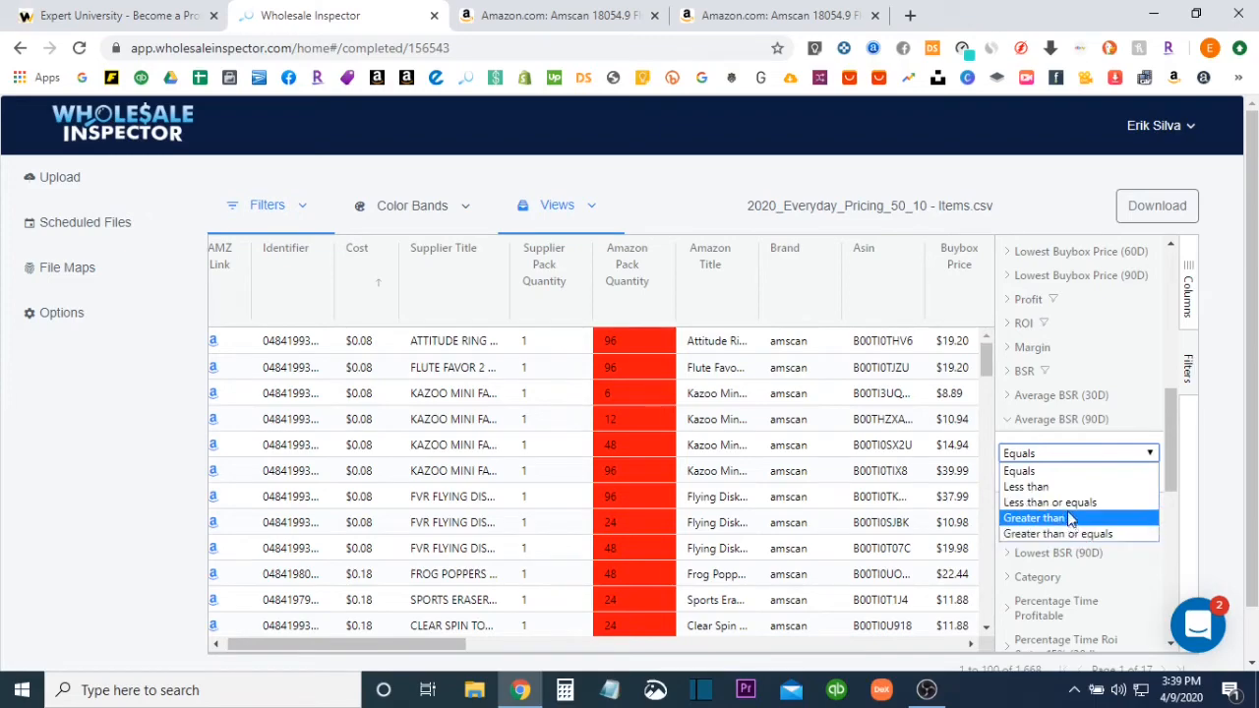
pyautogui.click(1050, 501)
pyautogui.click(1042, 474)
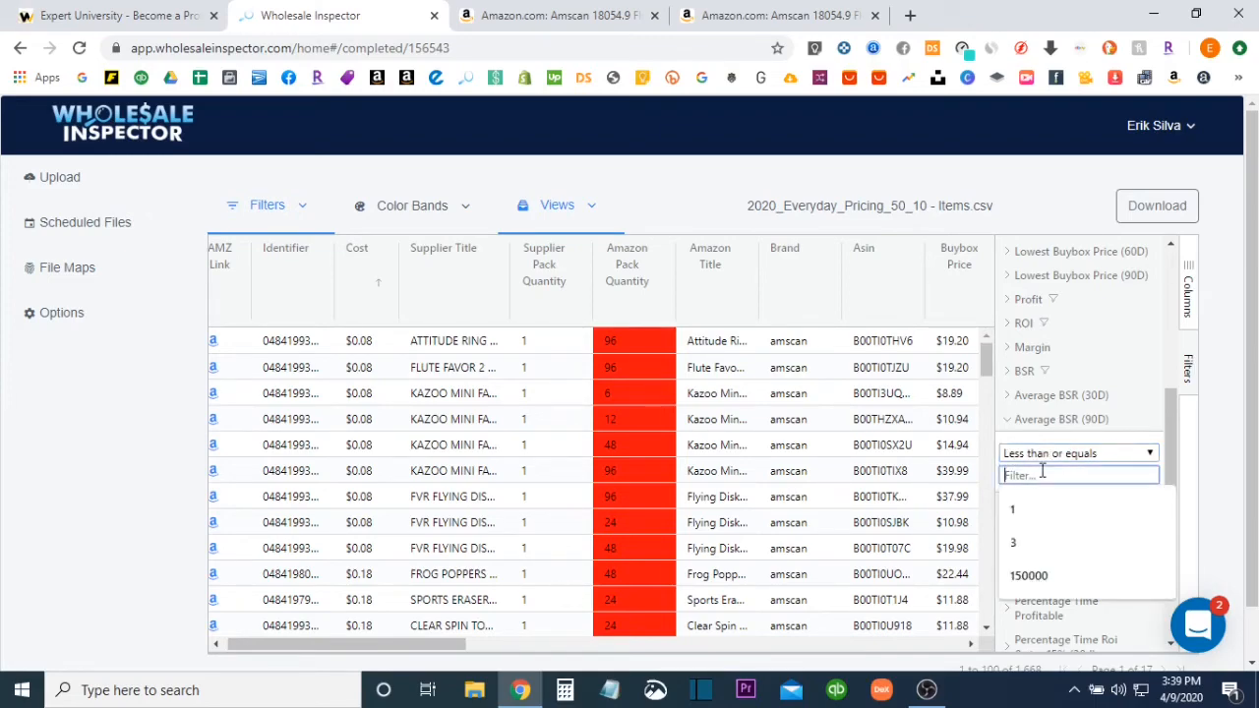
pyautogui.write('150000')
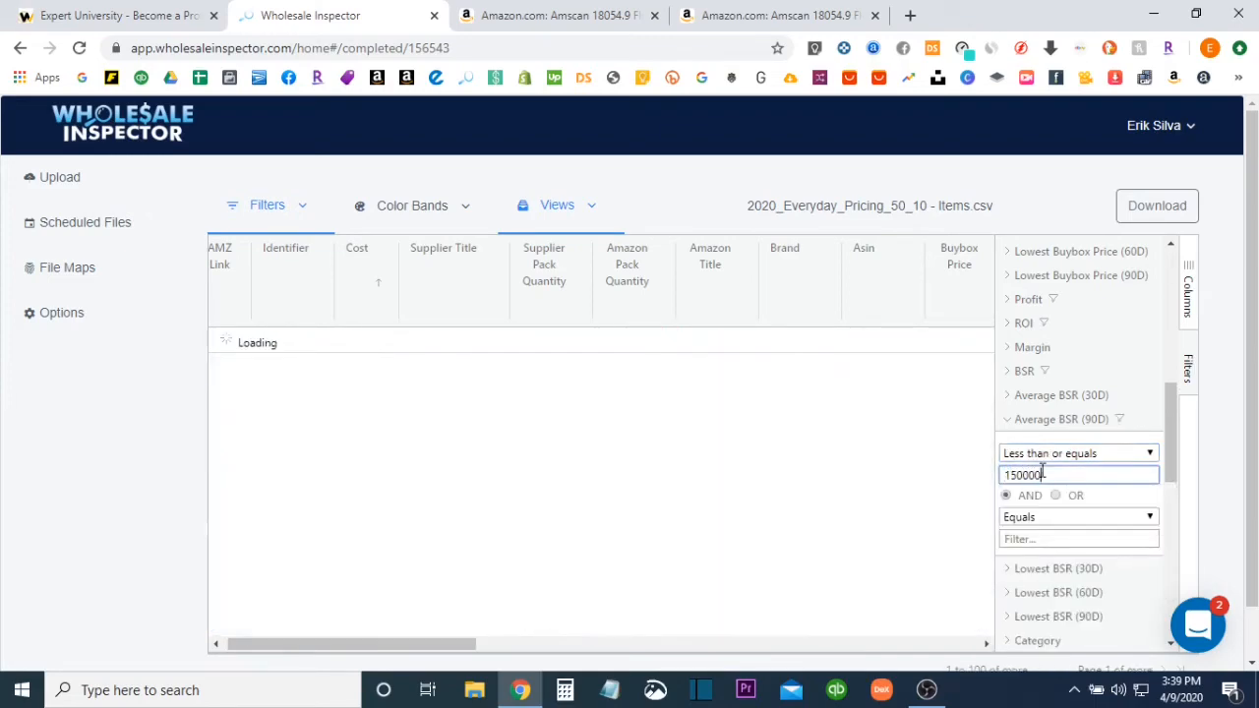
pyautogui.click(1008, 420)
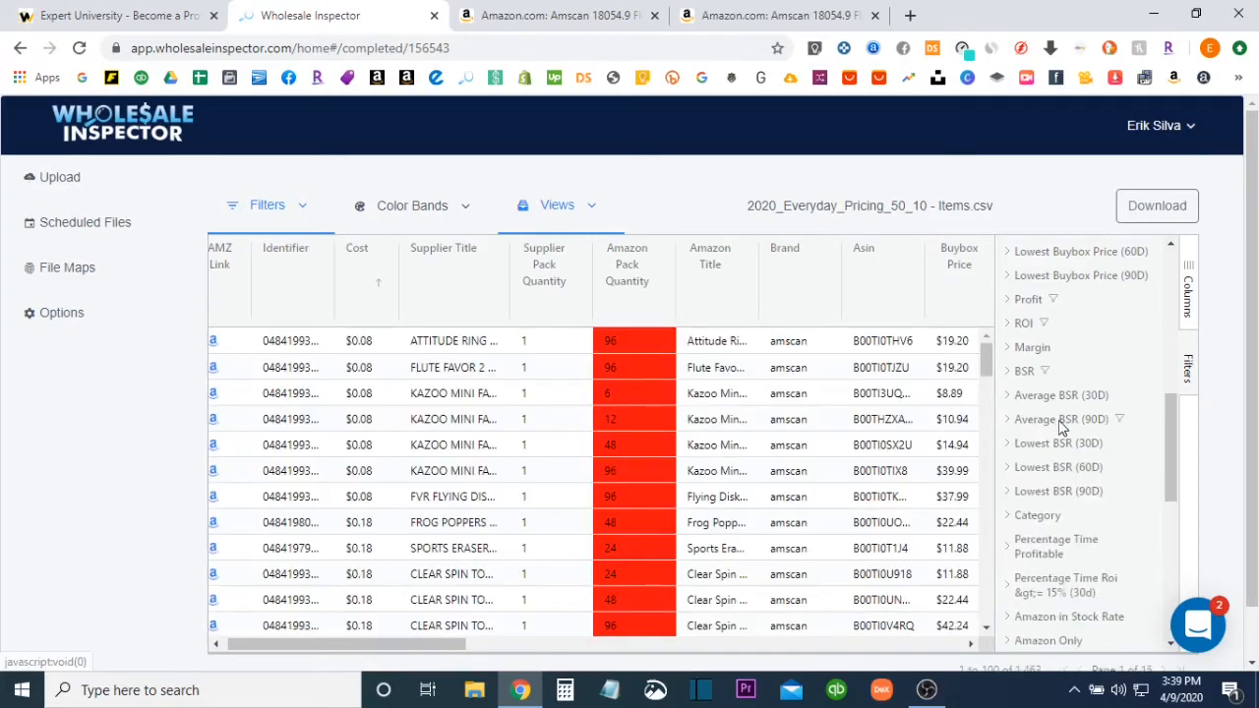
# Add a filter on the Amazon Only column with the condition Less than 1
pyautogui.scroll(-2, 1056, 448)
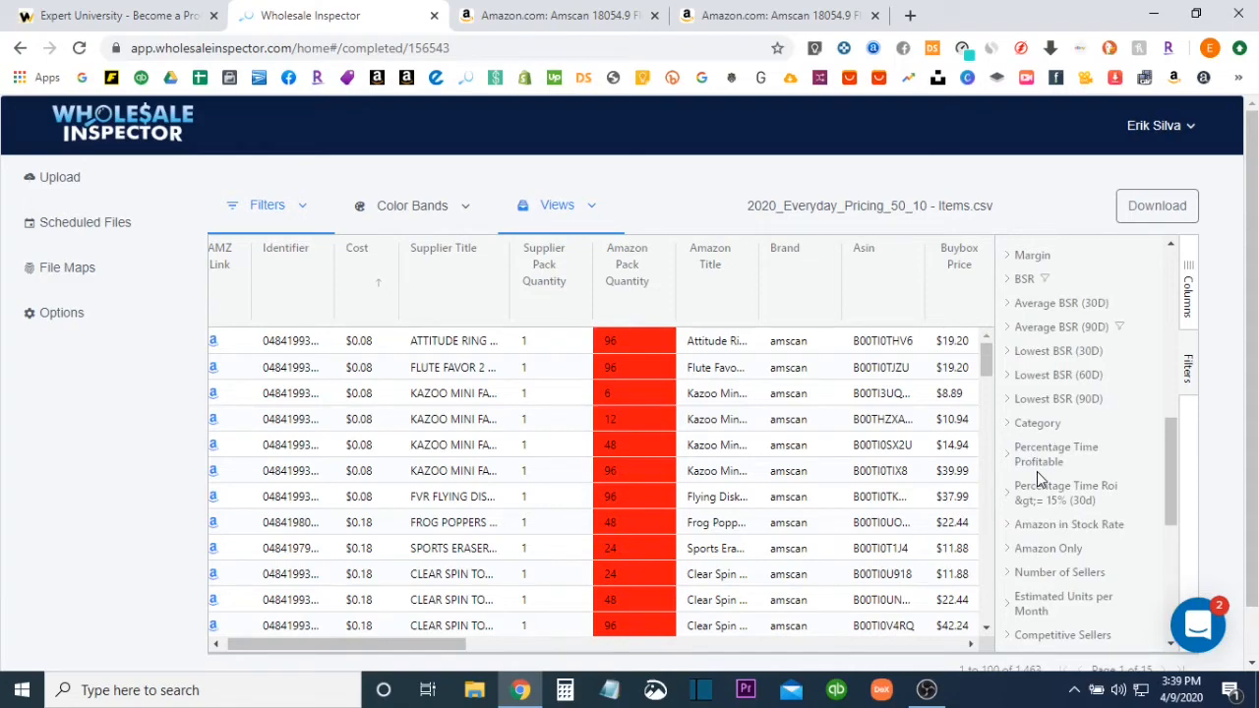
pyautogui.scroll(-2, 1036, 478)
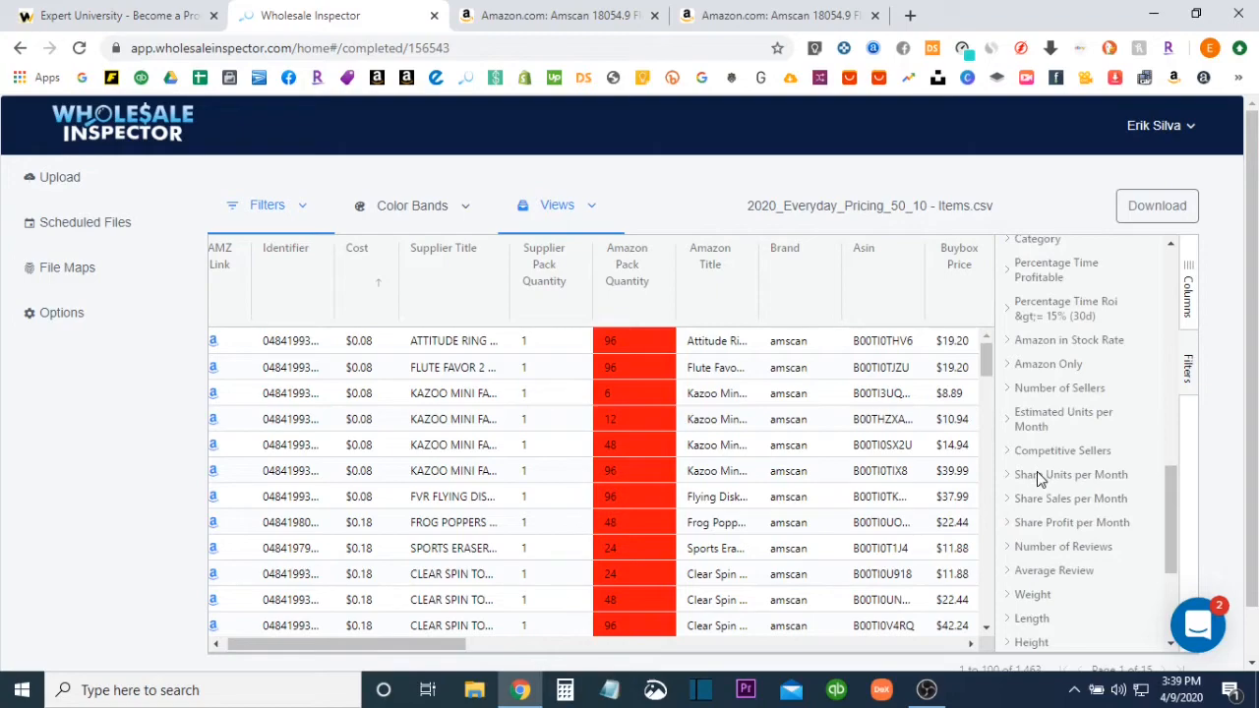
pyautogui.click(1007, 364)
pyautogui.click(1050, 397)
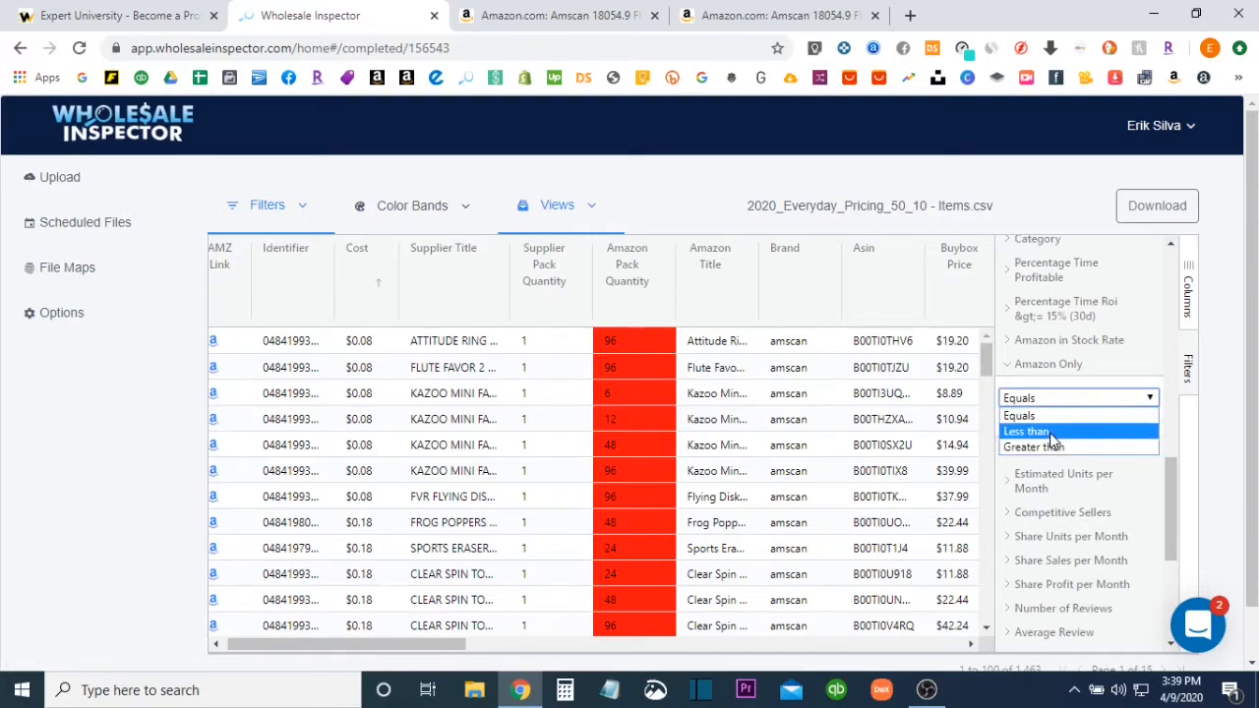
pyautogui.click(1049, 432)
pyautogui.click(1044, 420)
pyautogui.write('1')
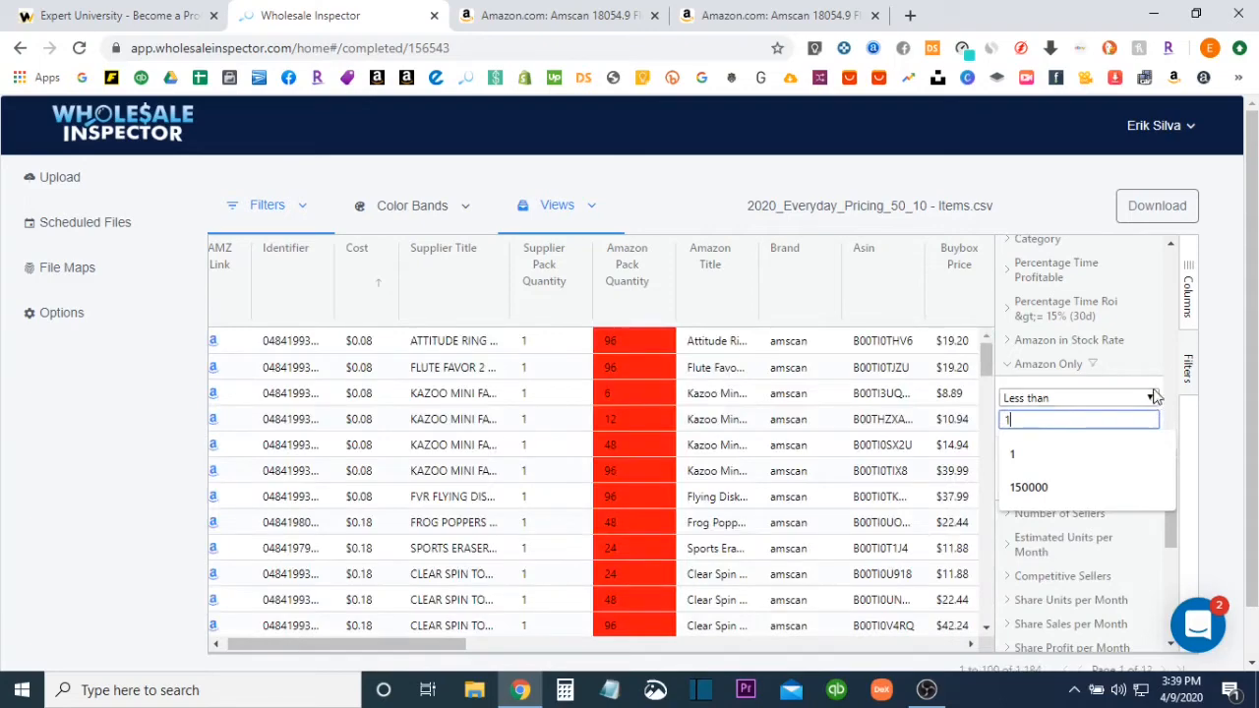
# Add a filter on Estimated Units per Month with the condition Greater than or equals 5
pyautogui.click(1007, 364)
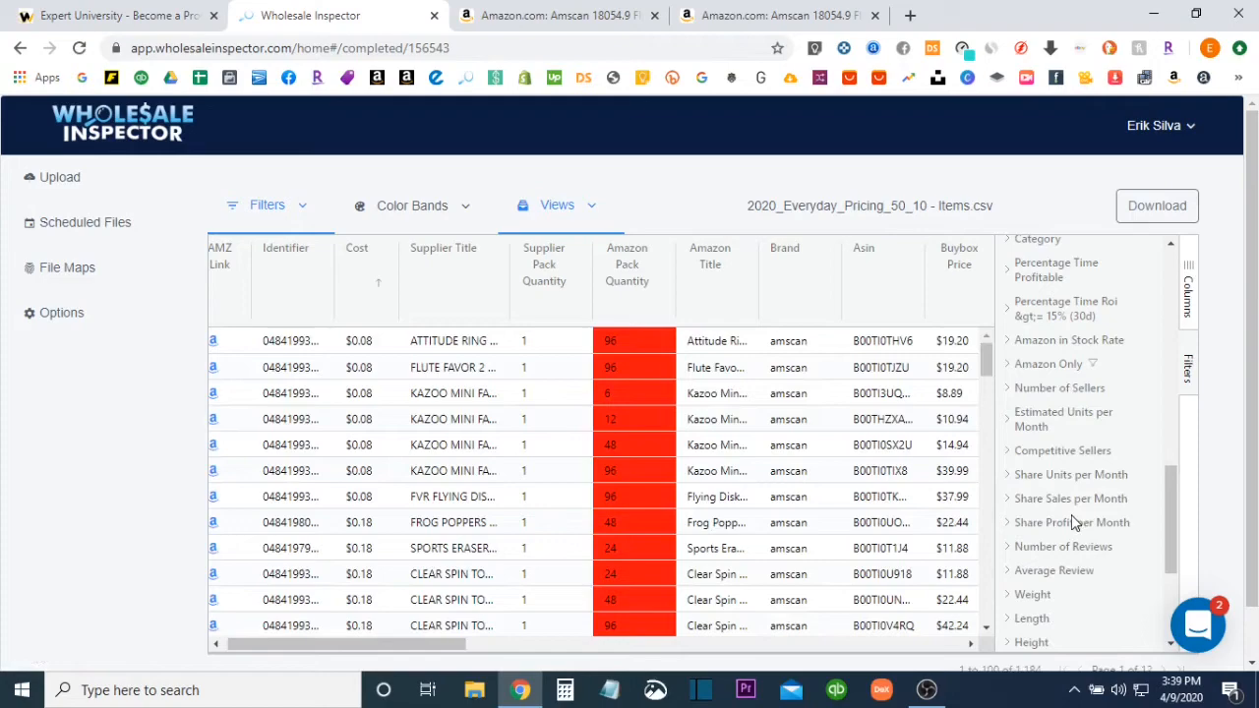
pyautogui.scroll(-1, 1074, 523)
pyautogui.scroll(1, 1072, 492)
pyautogui.click(1007, 421)
pyautogui.click(1034, 463)
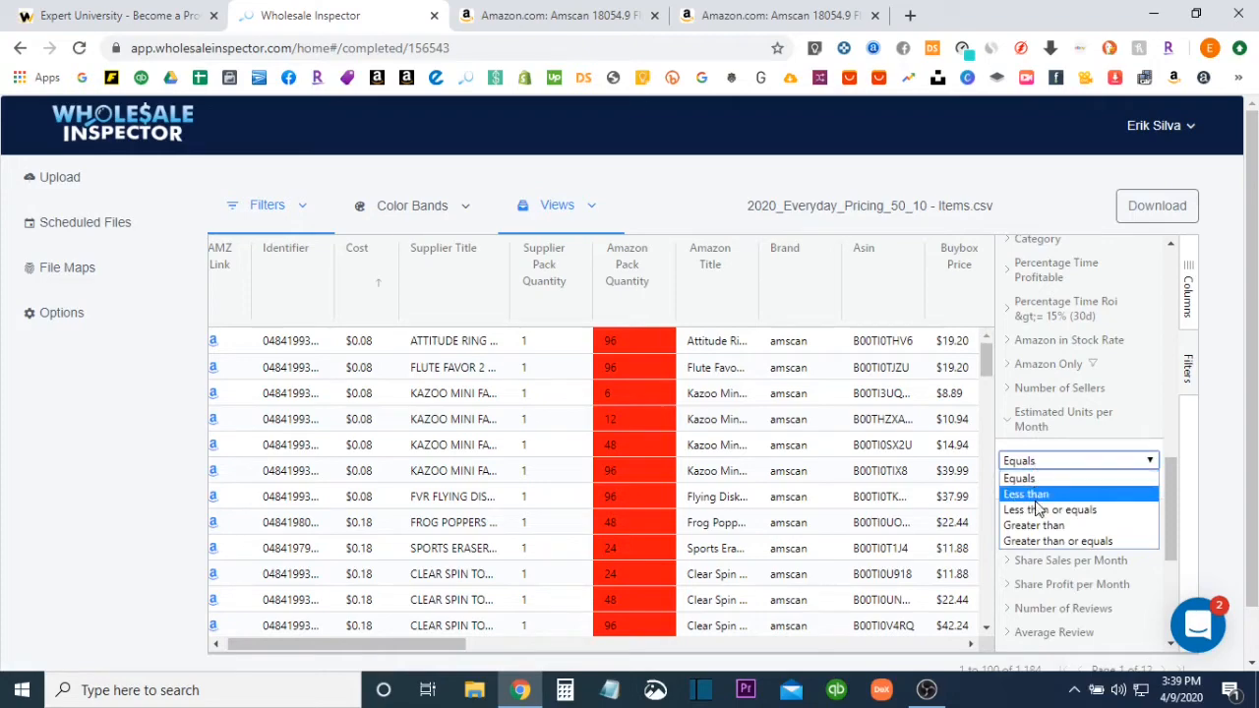
pyautogui.click(1050, 542)
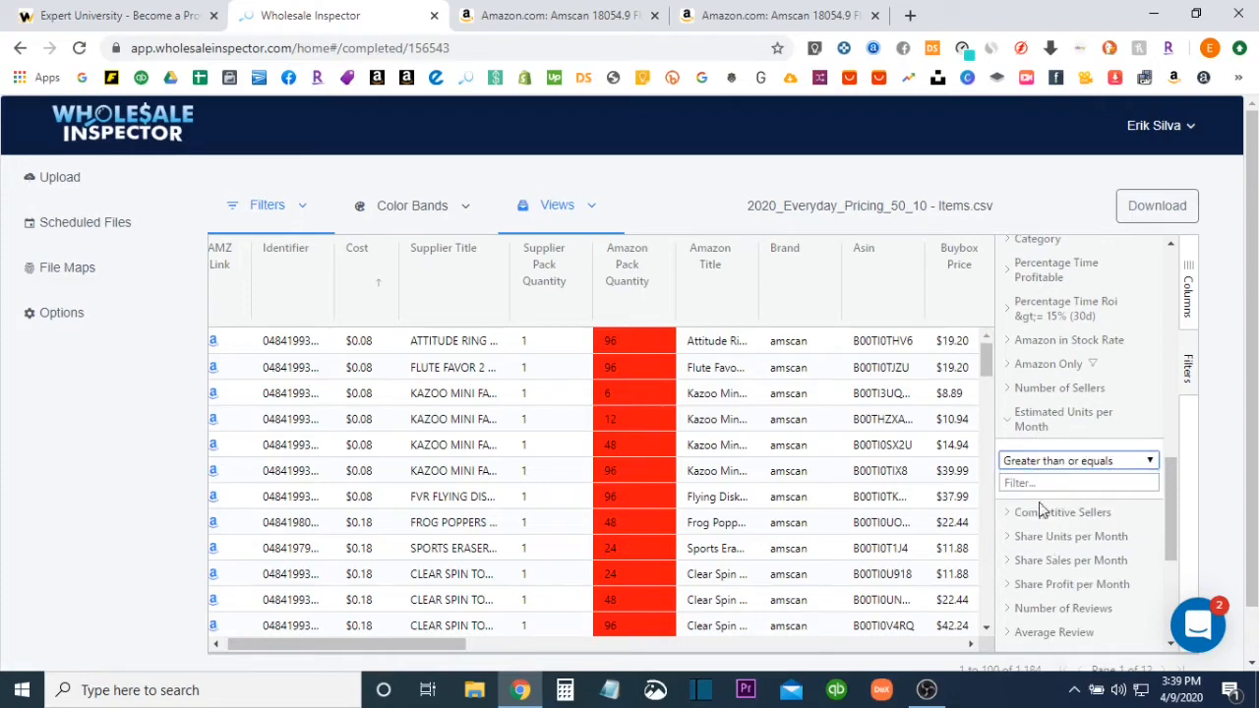
pyautogui.click(1039, 483)
pyautogui.write('5')
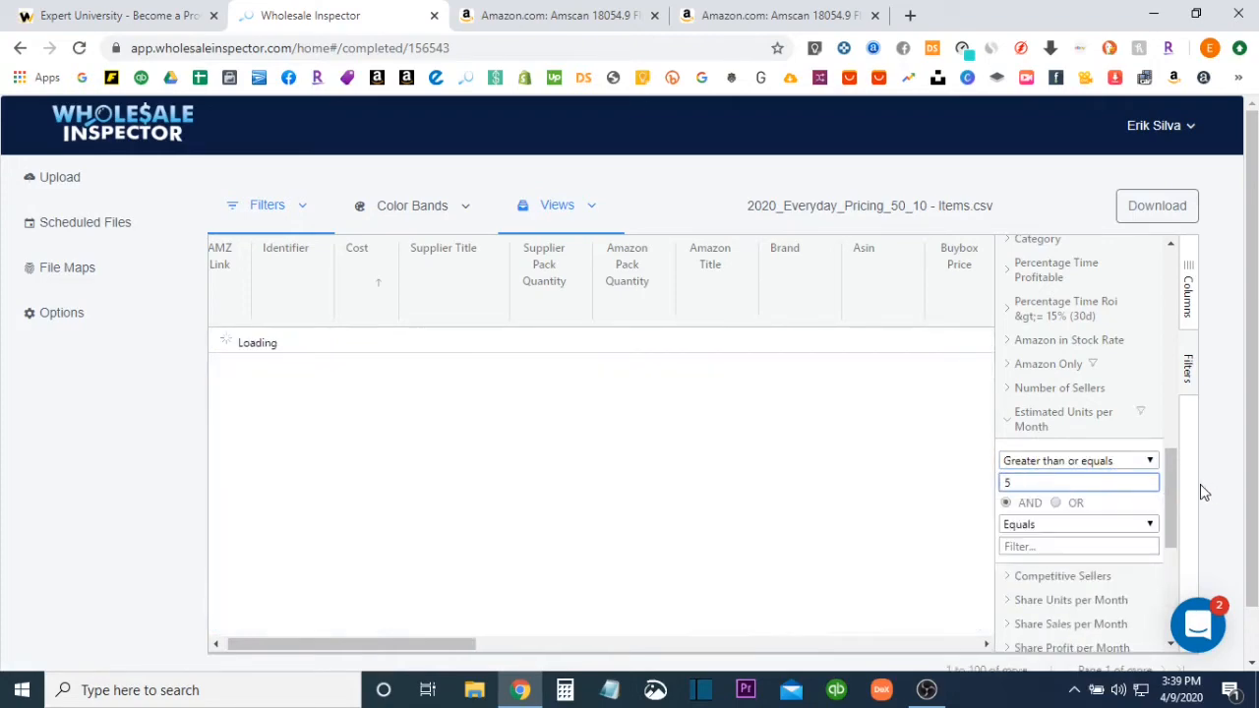
pyautogui.click(1008, 423)
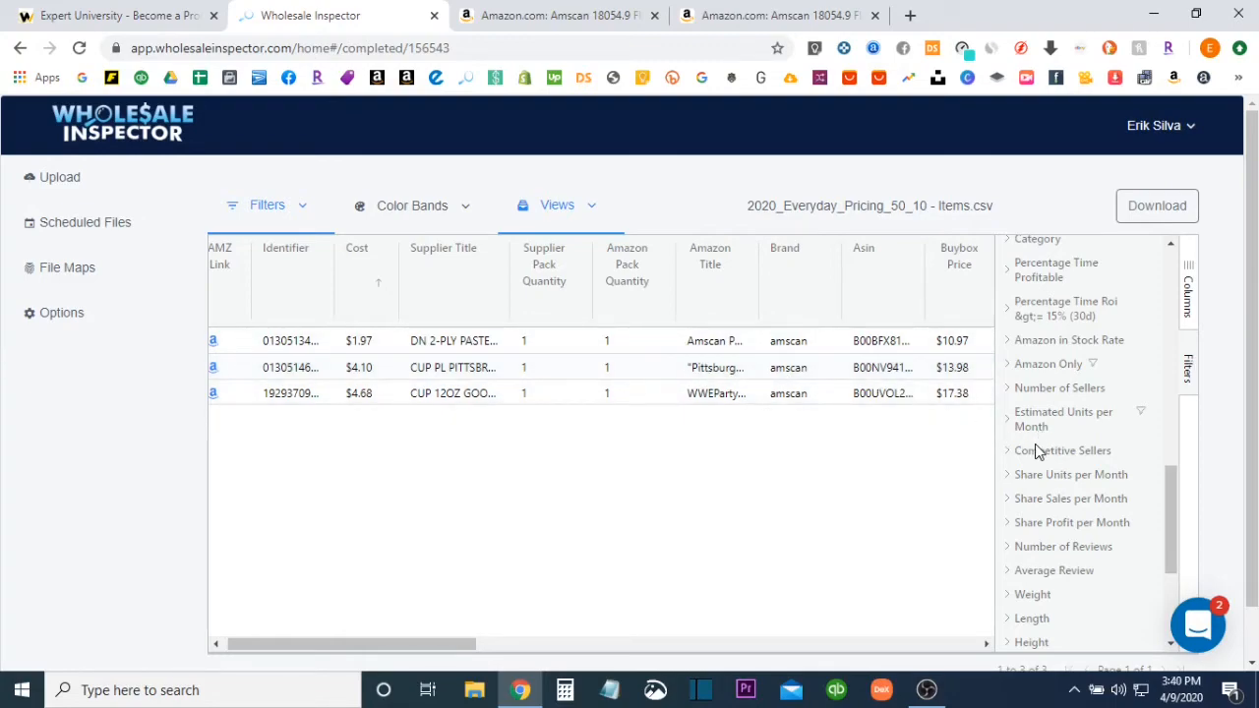
# Add a filter on Number of Reviews with the condition Greater than or equals 20
pyautogui.click(1007, 548)
pyautogui.click(1045, 584)
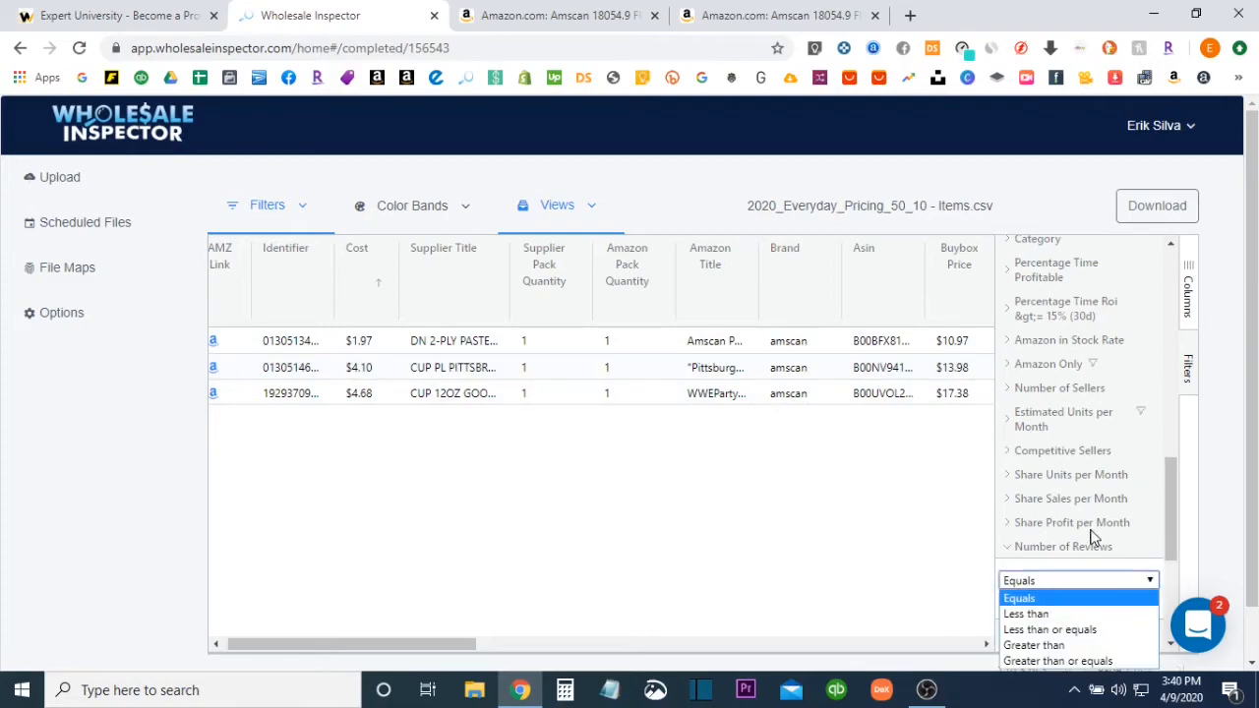
pyautogui.click(1082, 660)
pyautogui.click(1042, 604)
pyautogui.write('20')
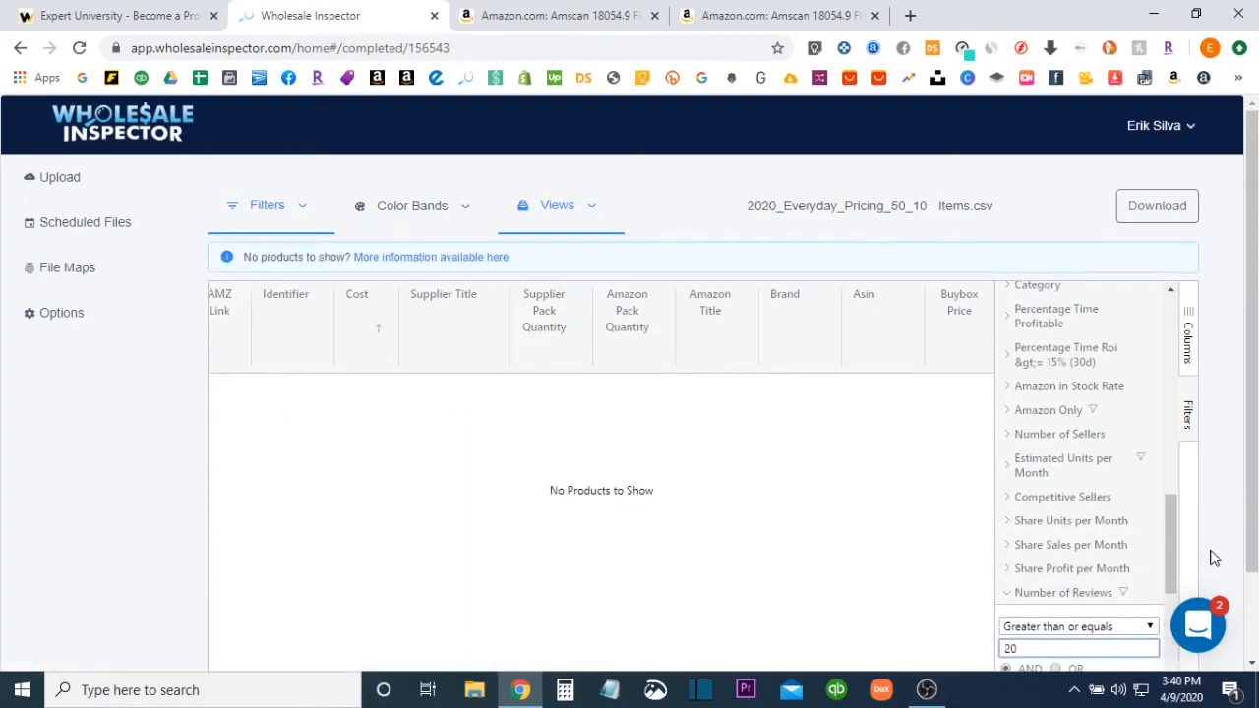
pyautogui.scroll(-2, 769, 451)
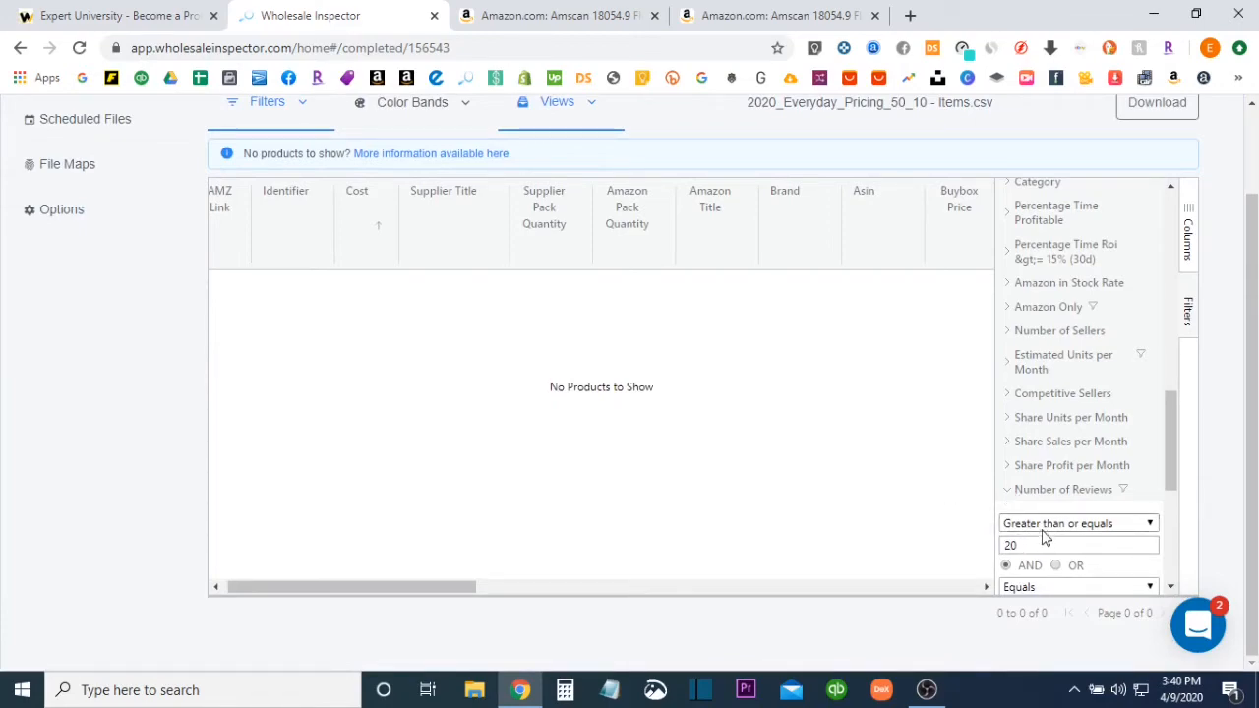
# Clear the value of the Number of Reviews filter and collapse it
pyautogui.click(1012, 544)
pyautogui.press('BackSpace')
pyautogui.press('BackSpace')
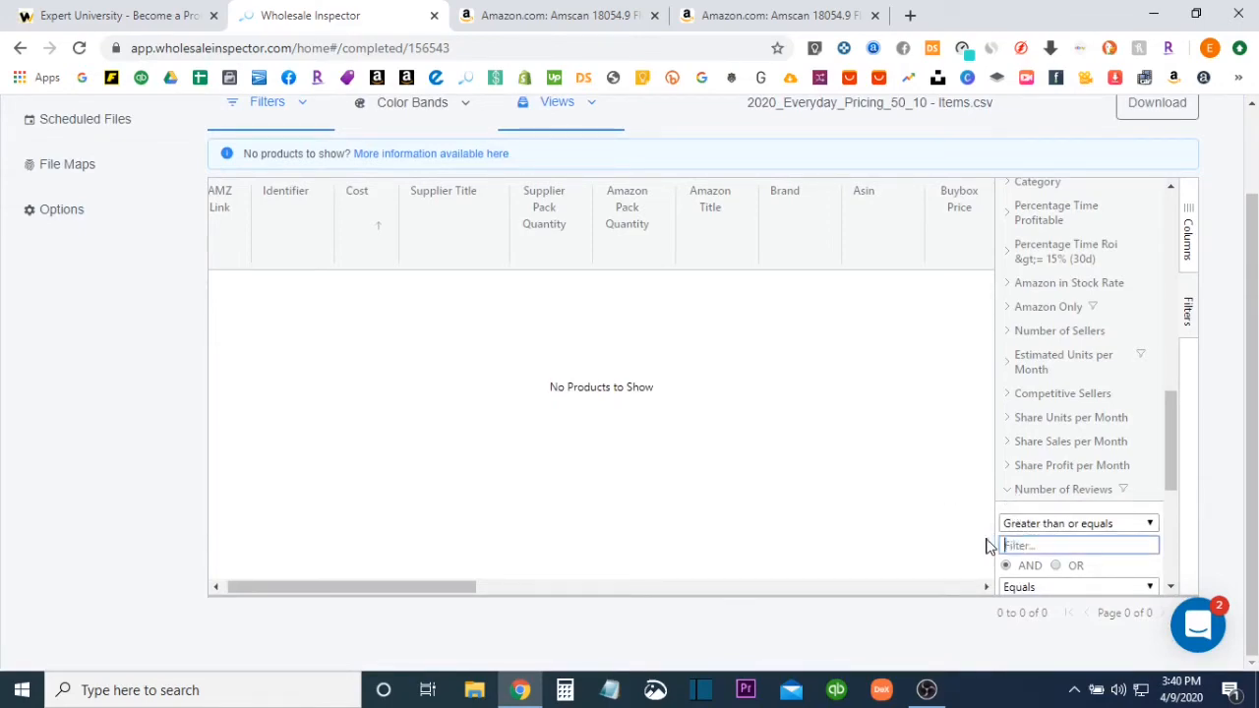
pyautogui.click(1010, 495)
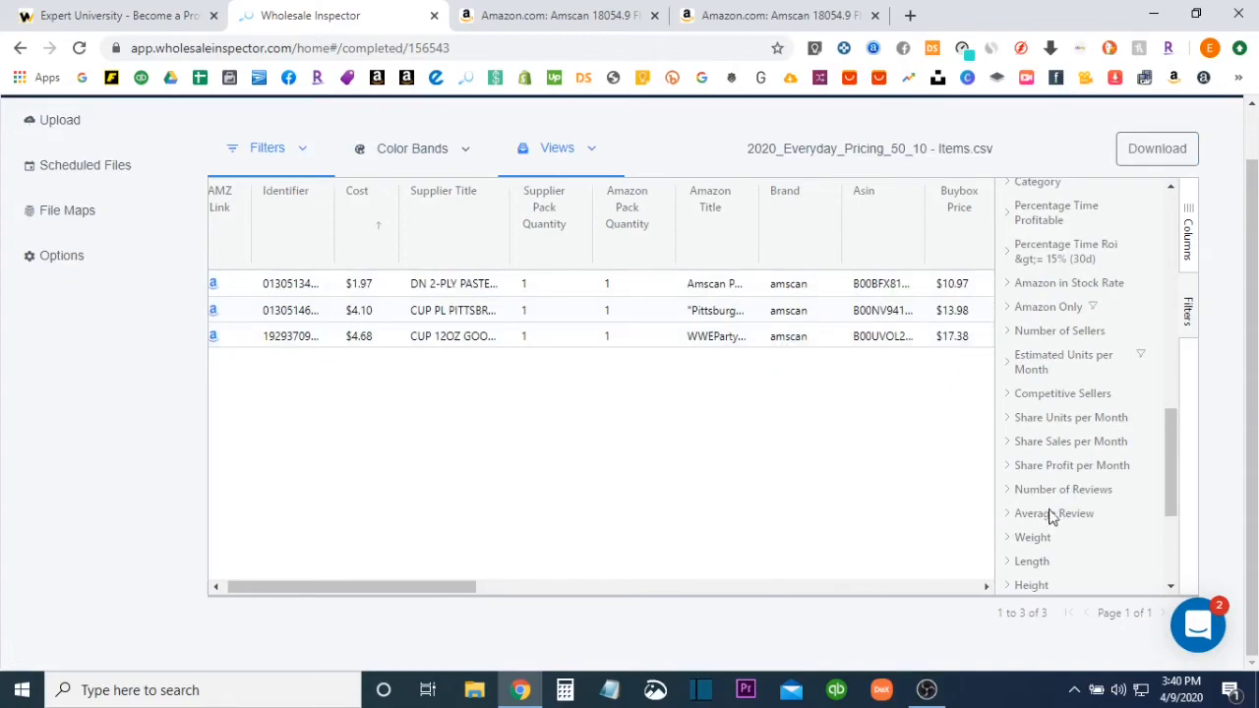
pyautogui.scroll(-3, 1073, 519)
pyautogui.scroll(10, 1073, 519)
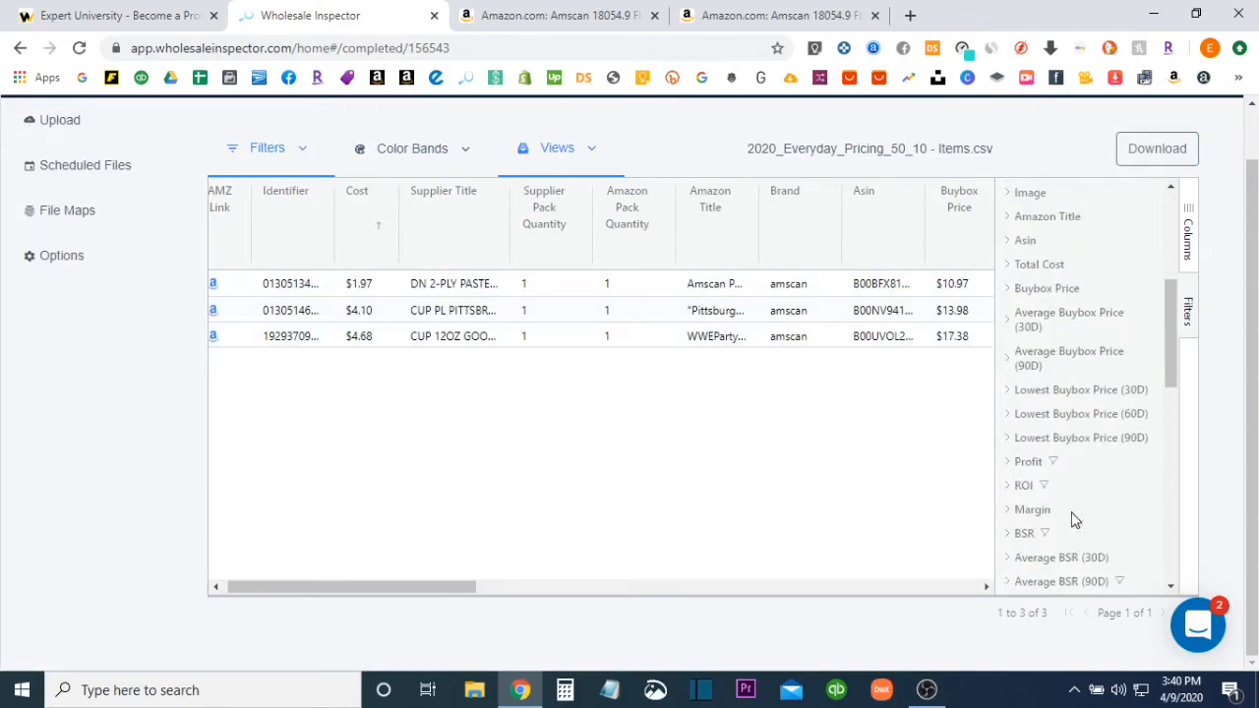
pyautogui.scroll(3, 1073, 519)
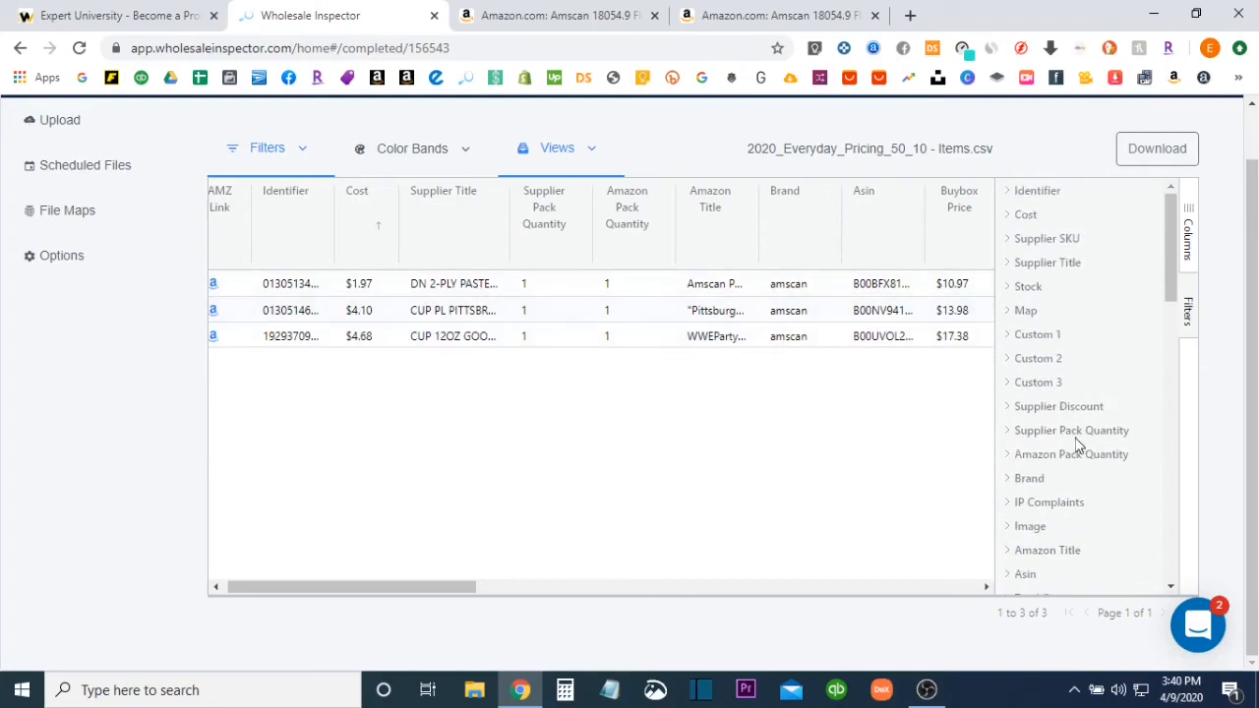
pyautogui.scroll(-3, 1077, 446)
pyautogui.scroll(-5, 1077, 445)
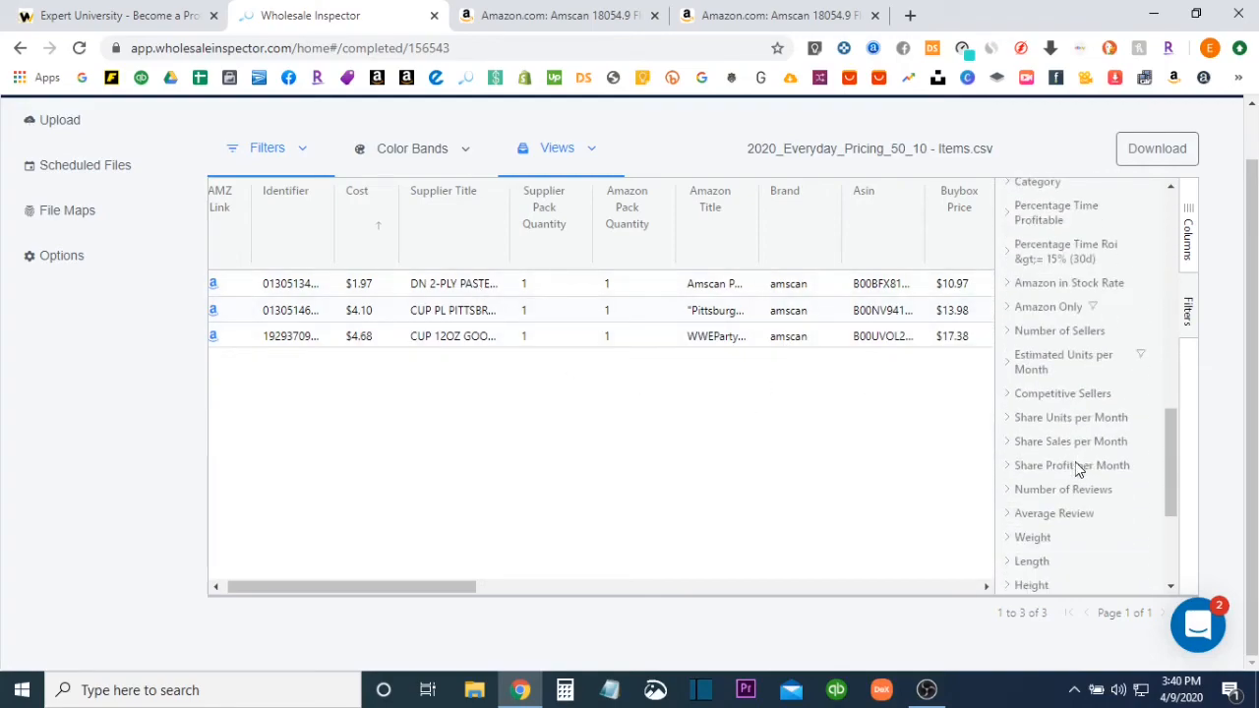
pyautogui.scroll(-3, 1077, 470)
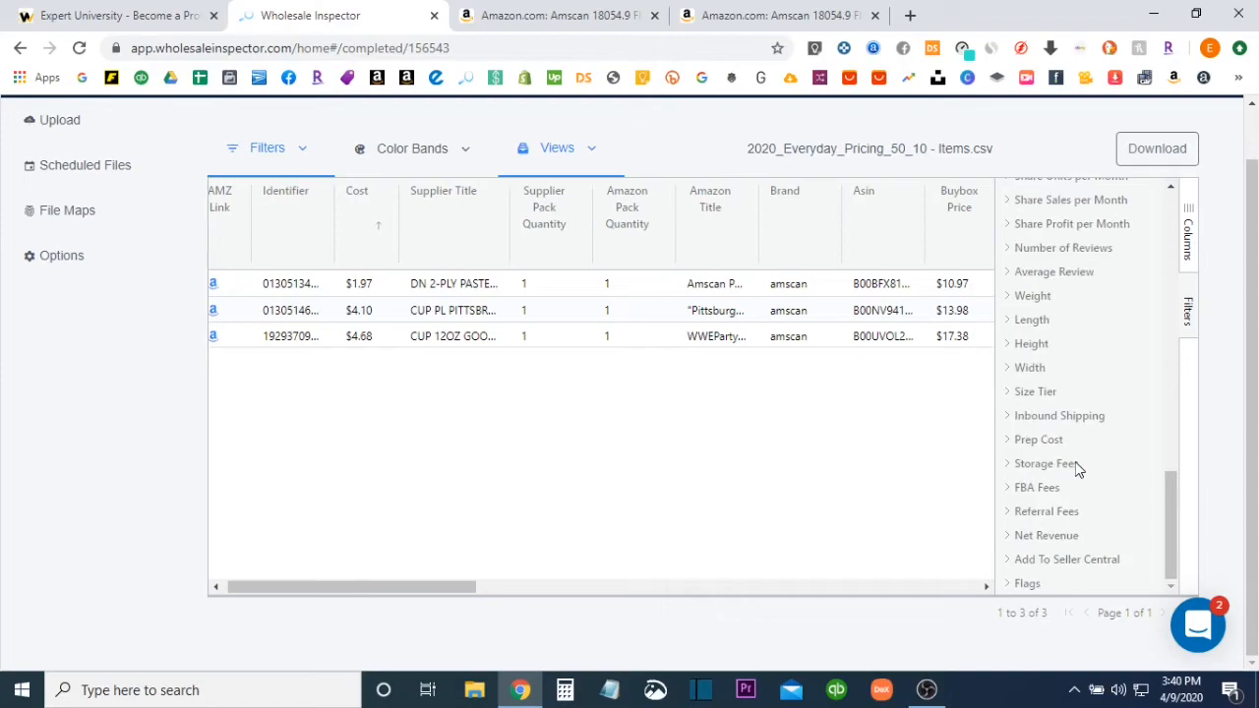
pyautogui.click(1007, 272)
pyautogui.click(1032, 310)
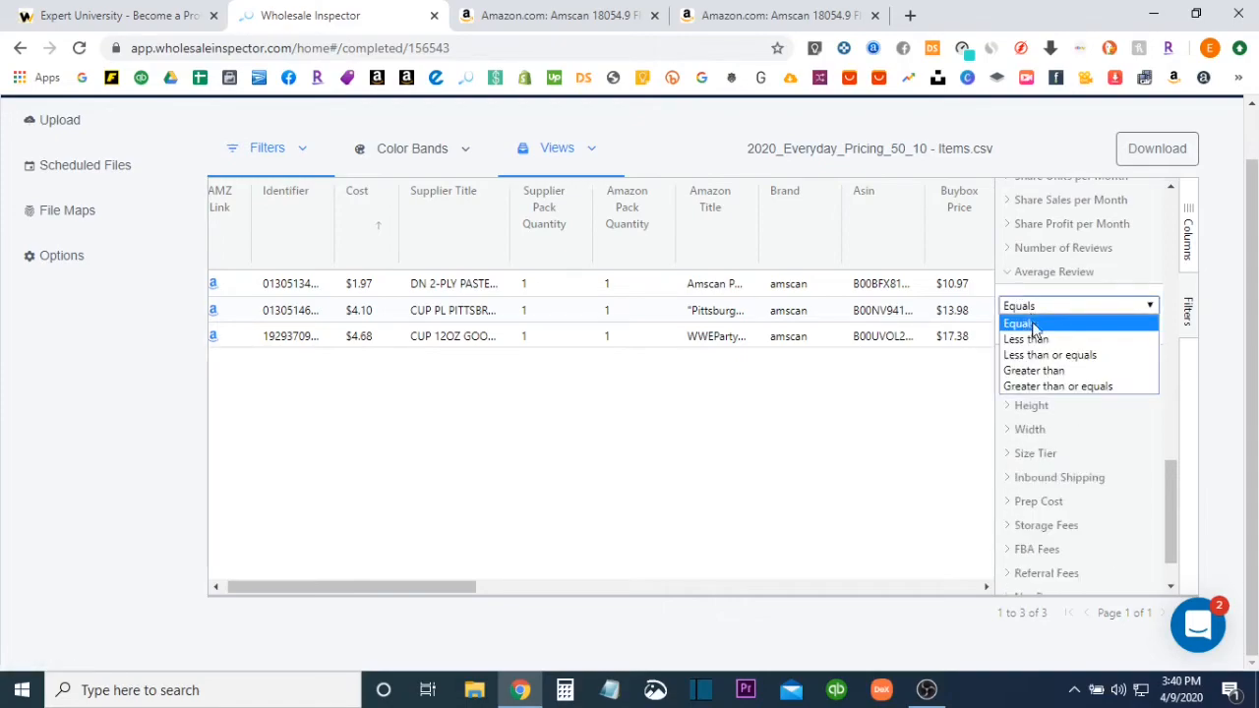
pyautogui.click(1045, 387)
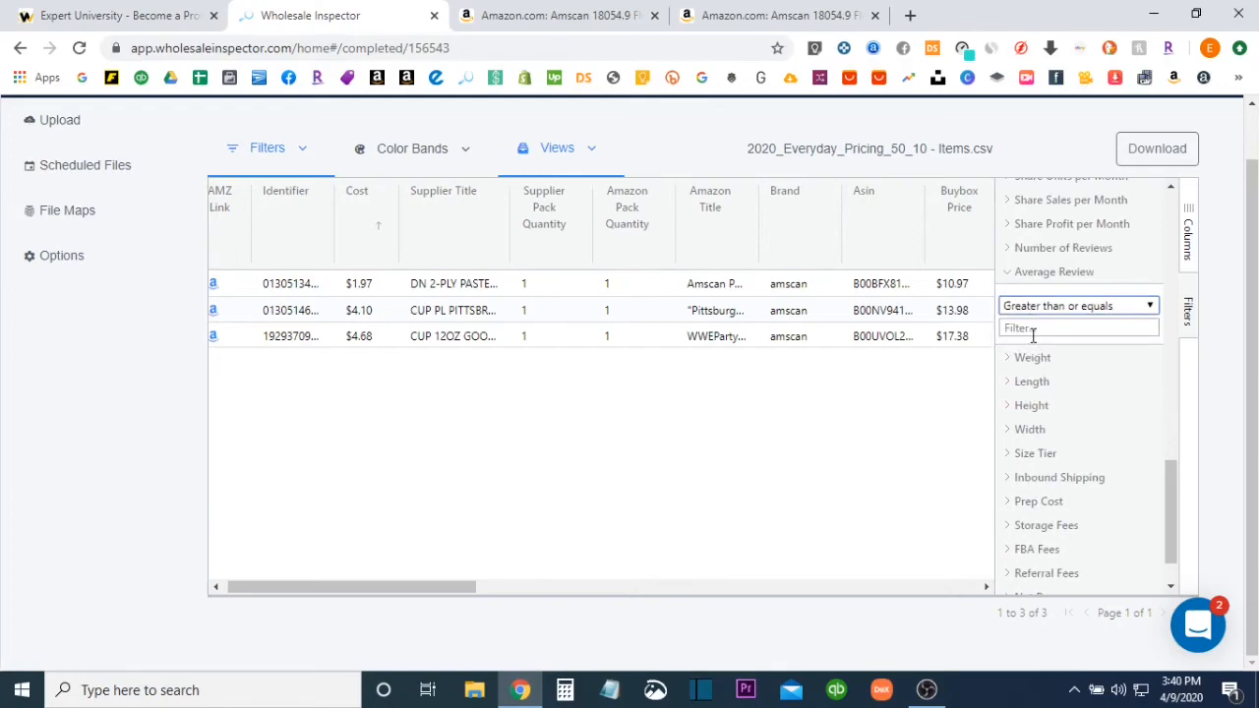
pyautogui.click(1032, 329)
pyautogui.write('20')
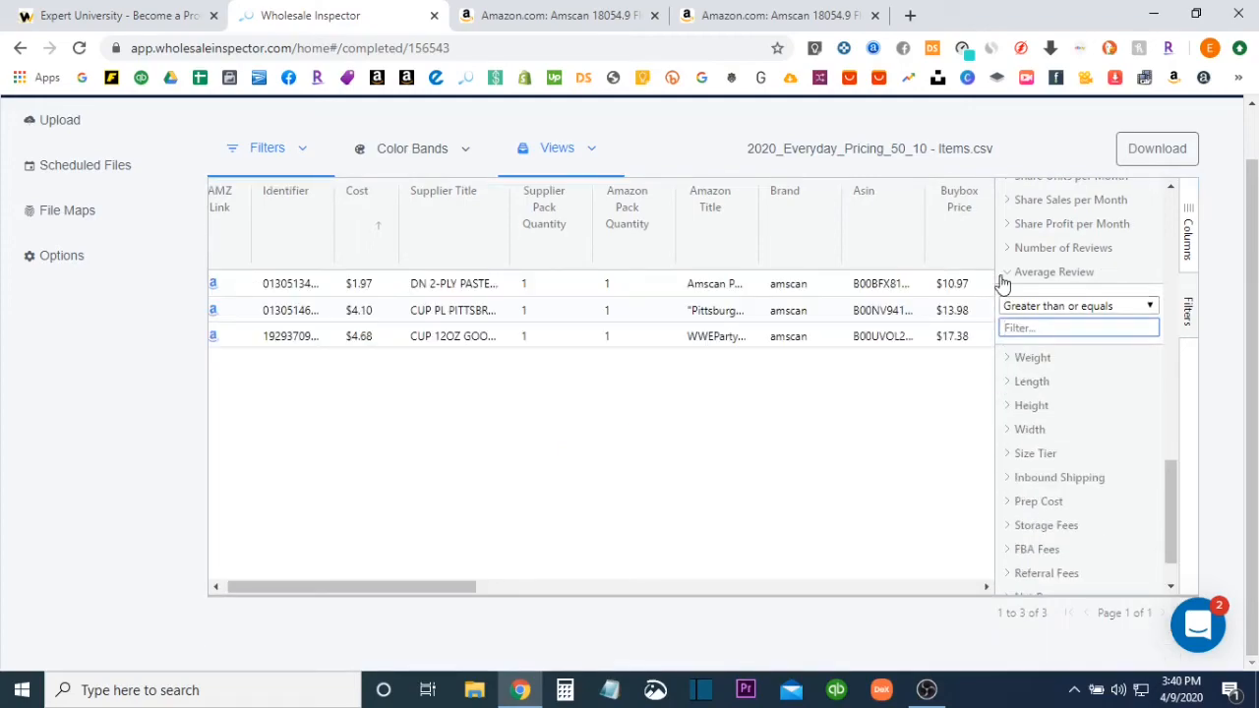
pyautogui.click(1005, 274)
# Enter 20 again as the Greater than or equals value of the Number of Reviews filter
pyautogui.click(1008, 253)
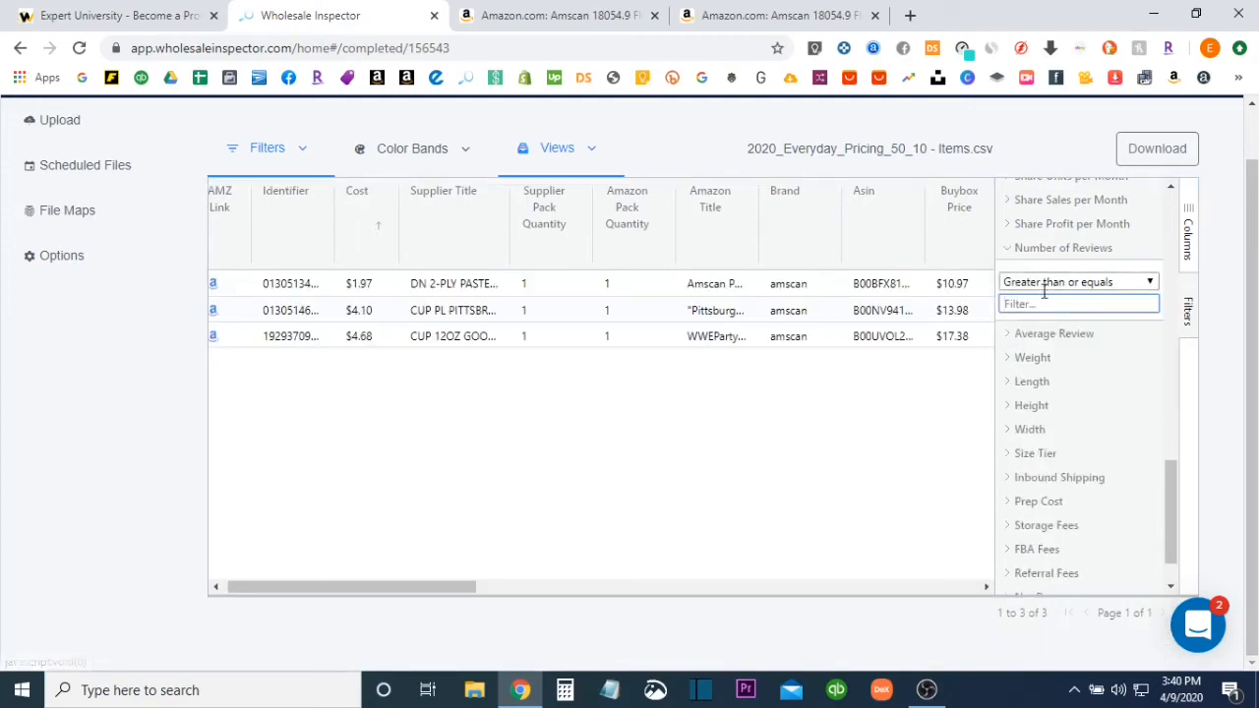
pyautogui.click(1034, 304)
pyautogui.write('20')
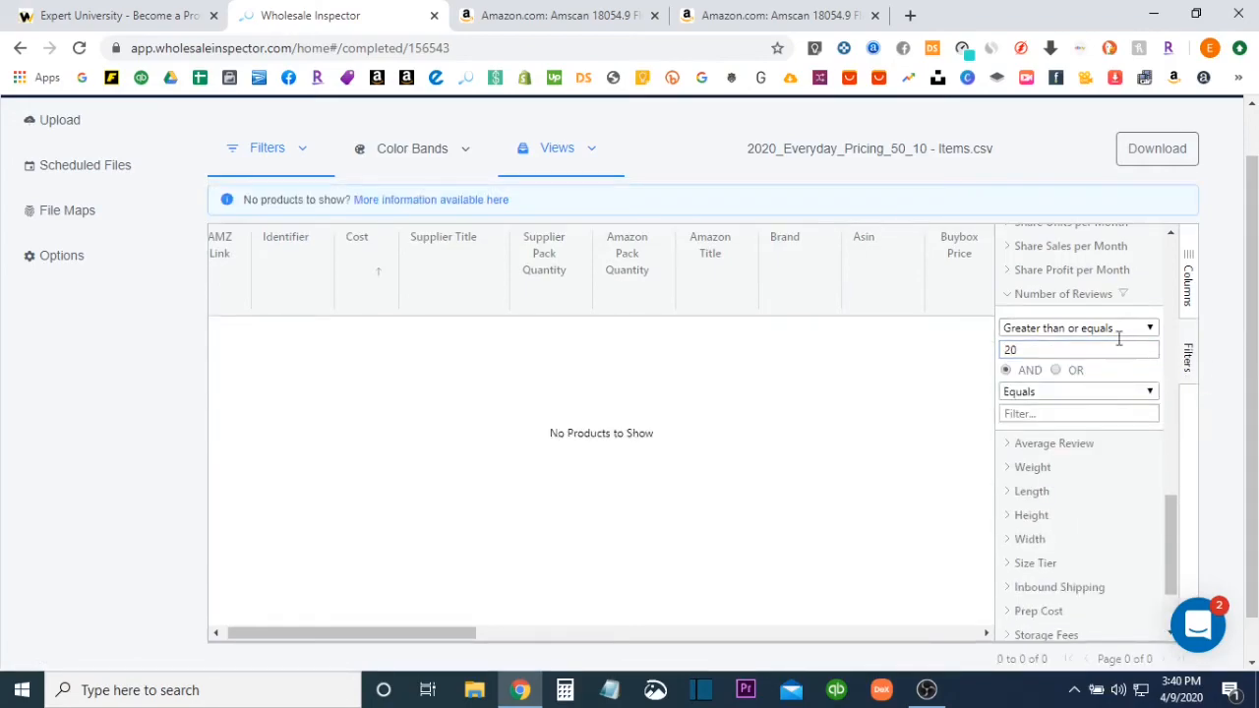
pyautogui.click(1014, 296)
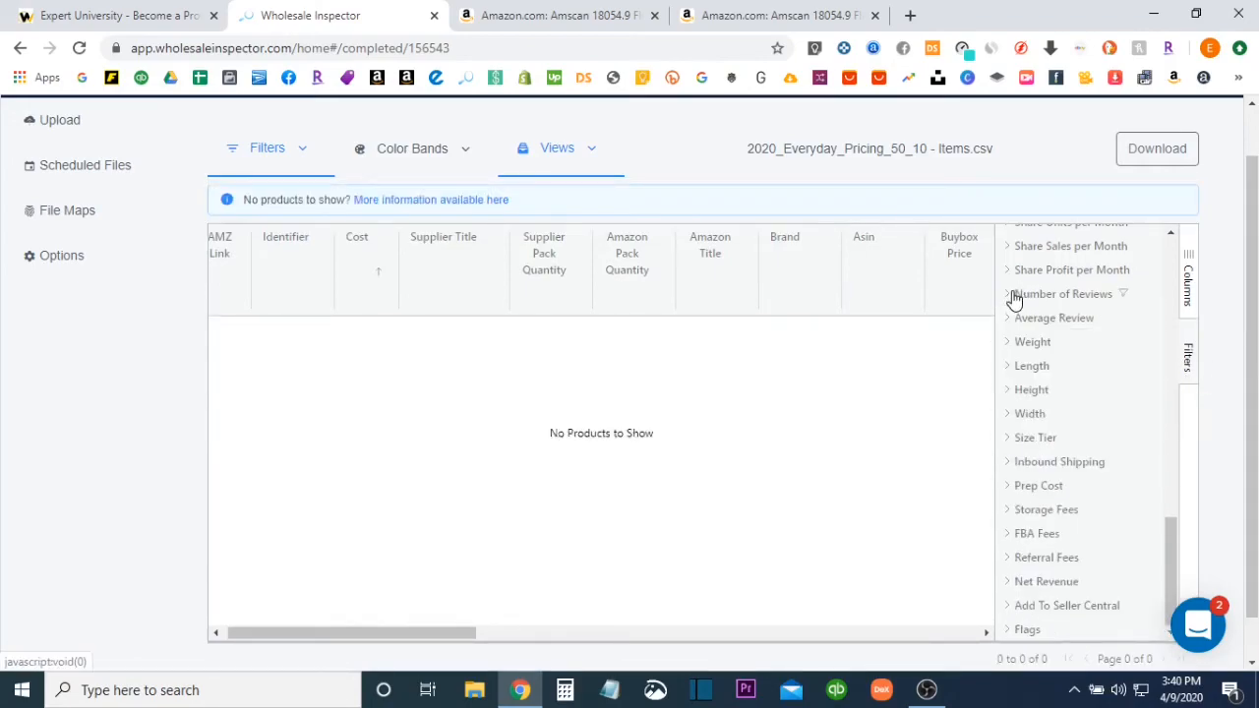
# Save the current filters as a new preset, named with the account owner's first name in the possessive followed by FILTER
pyautogui.click(274, 153)
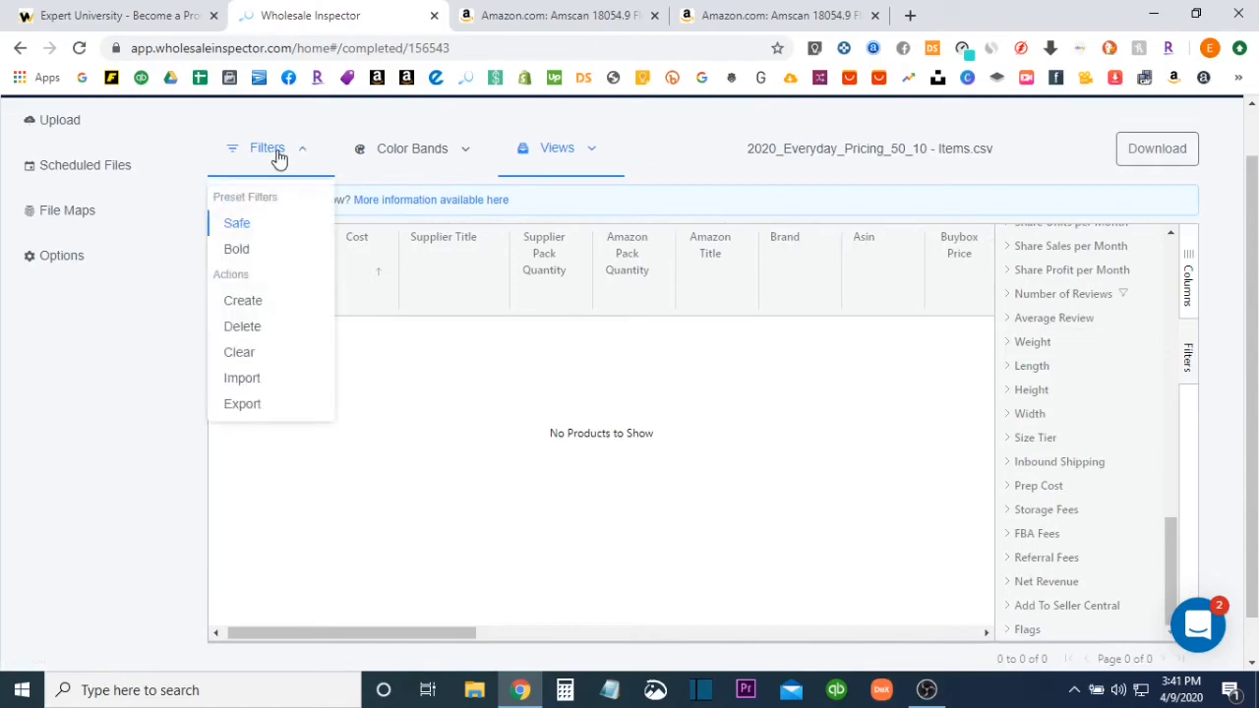
pyautogui.click(266, 300)
pyautogui.click(488, 263)
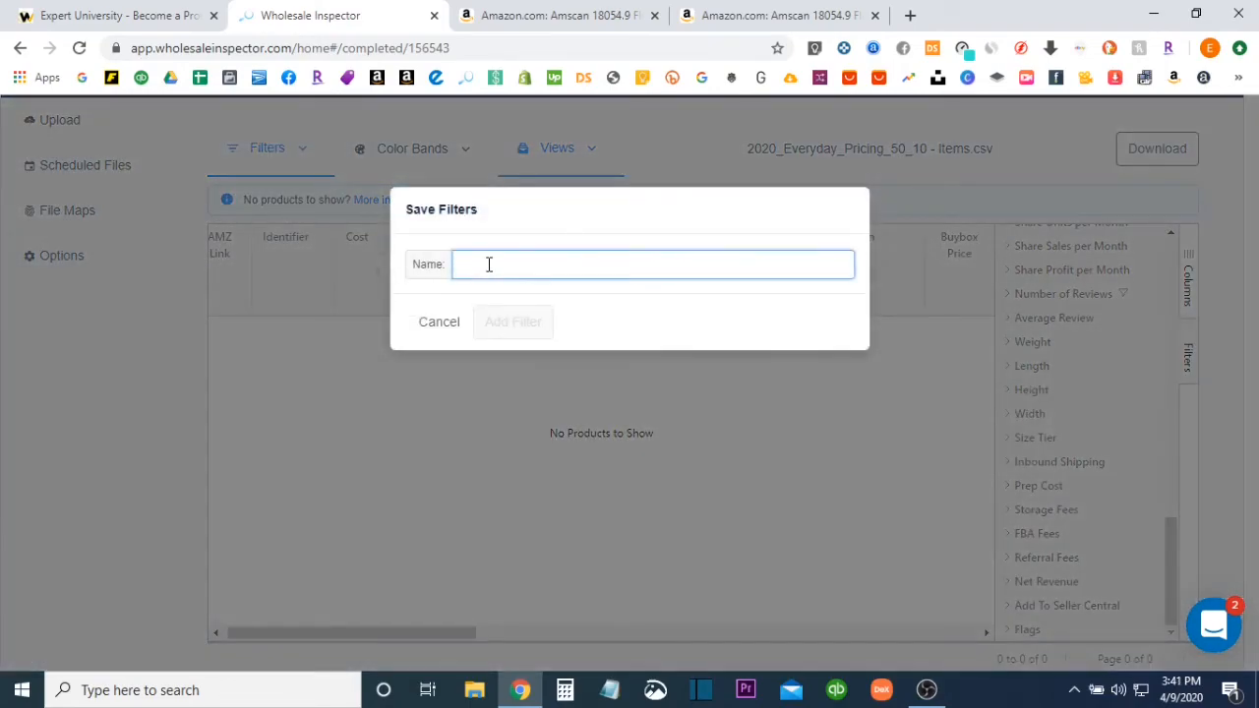
pyautogui.write('E')
pyautogui.press('BackSpace')
pyautogui.write("ERIK'S FILTERS")
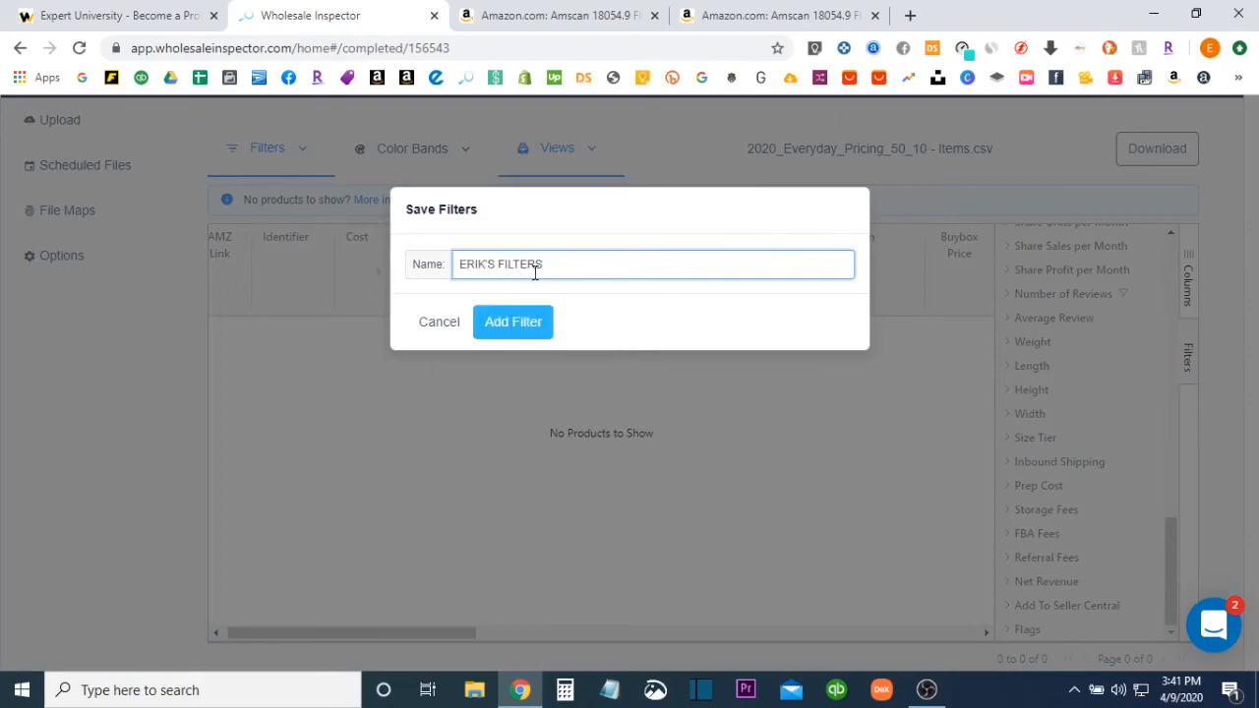
pyautogui.click(522, 322)
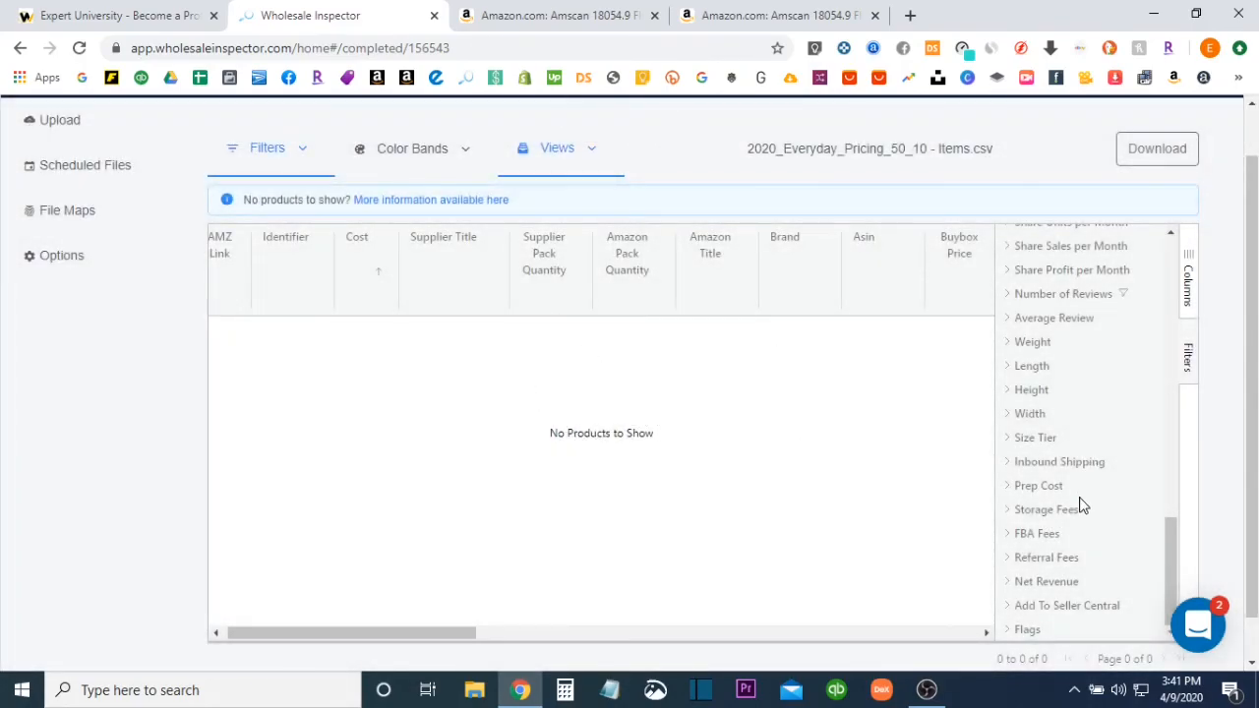
# Set the Number of Reviews filter to Greater than or equals 0 and hide the filter list to view the matched products
pyautogui.scroll(-1, 1081, 516)
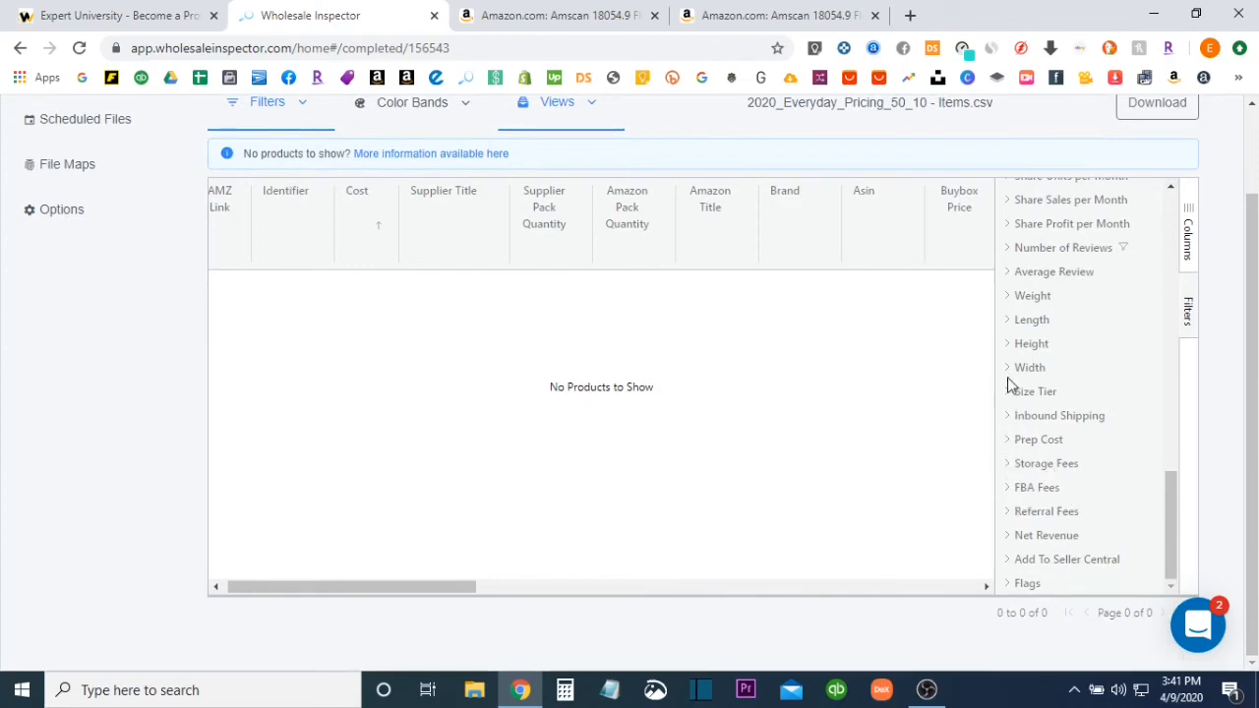
pyautogui.click(1014, 252)
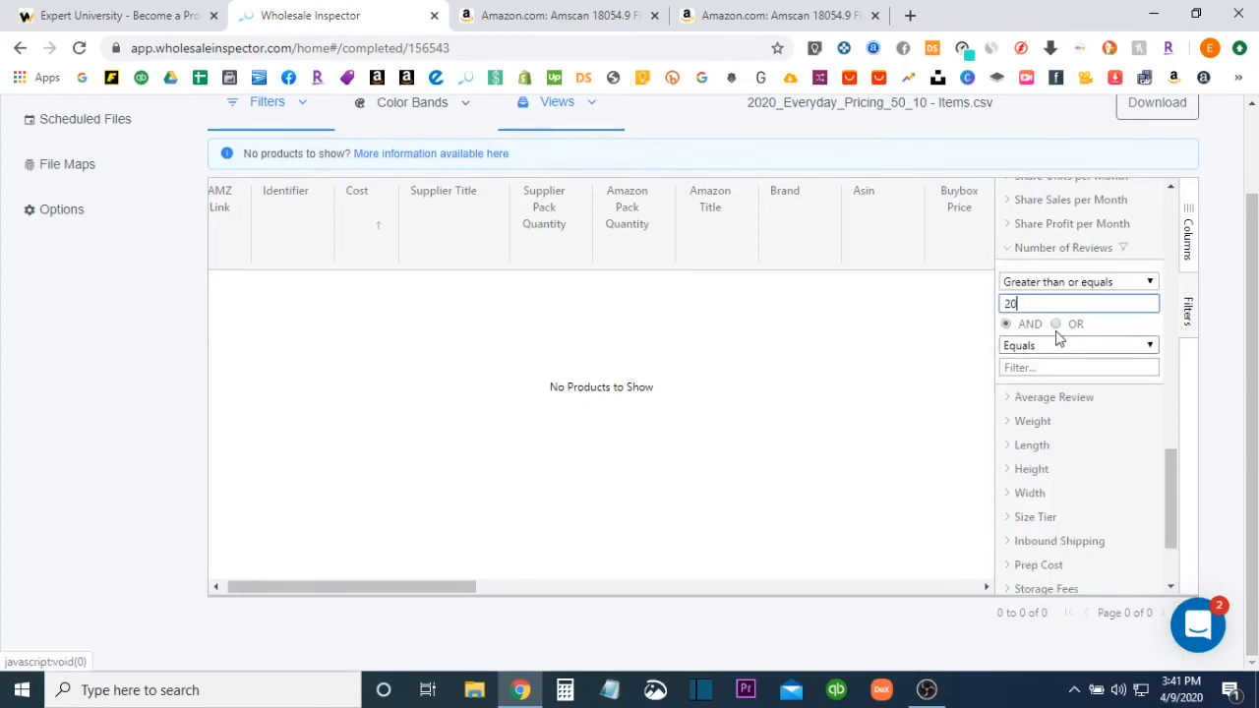
pyautogui.write('0')
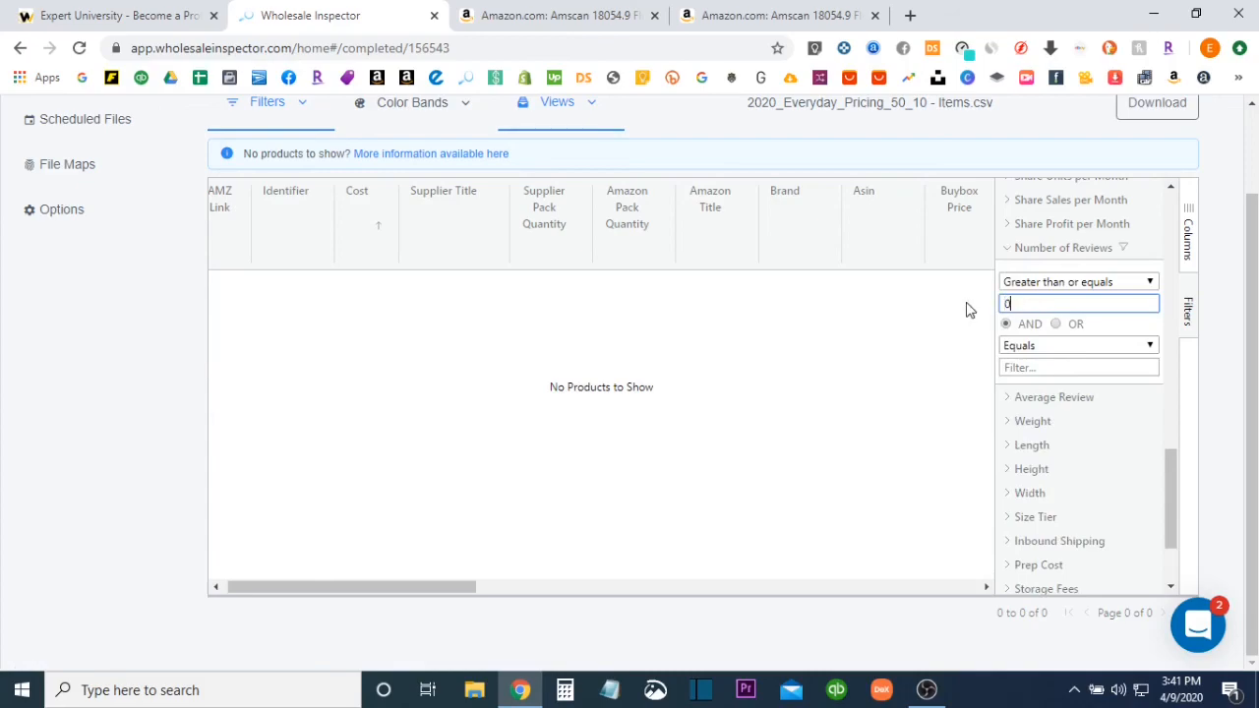
pyautogui.click(1209, 384)
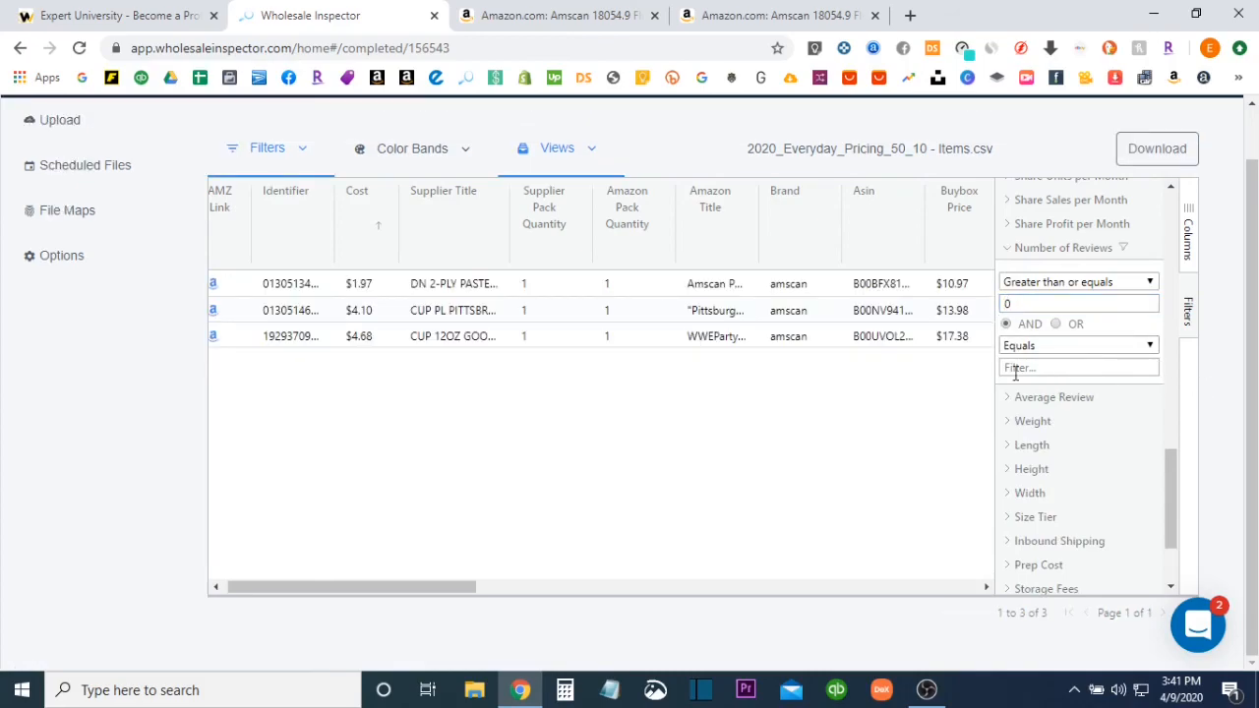
pyautogui.scroll(1, 705, 397)
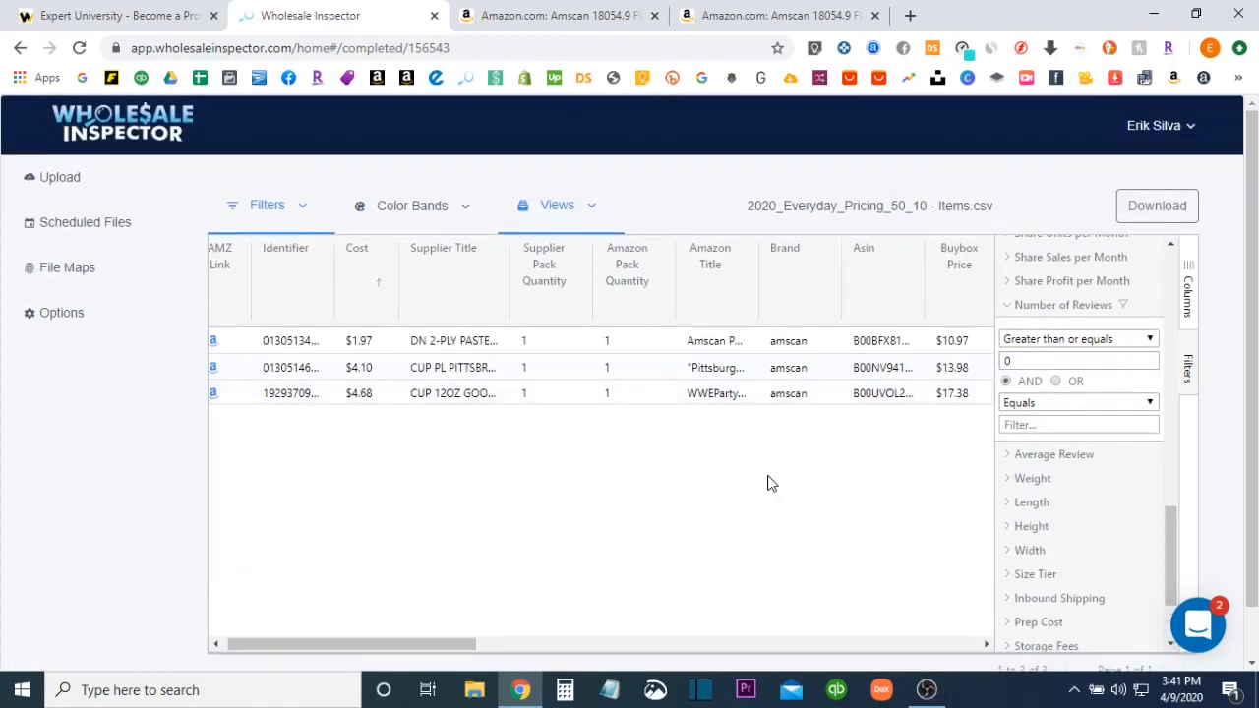
pyautogui.click(1007, 306)
pyautogui.click(1189, 364)
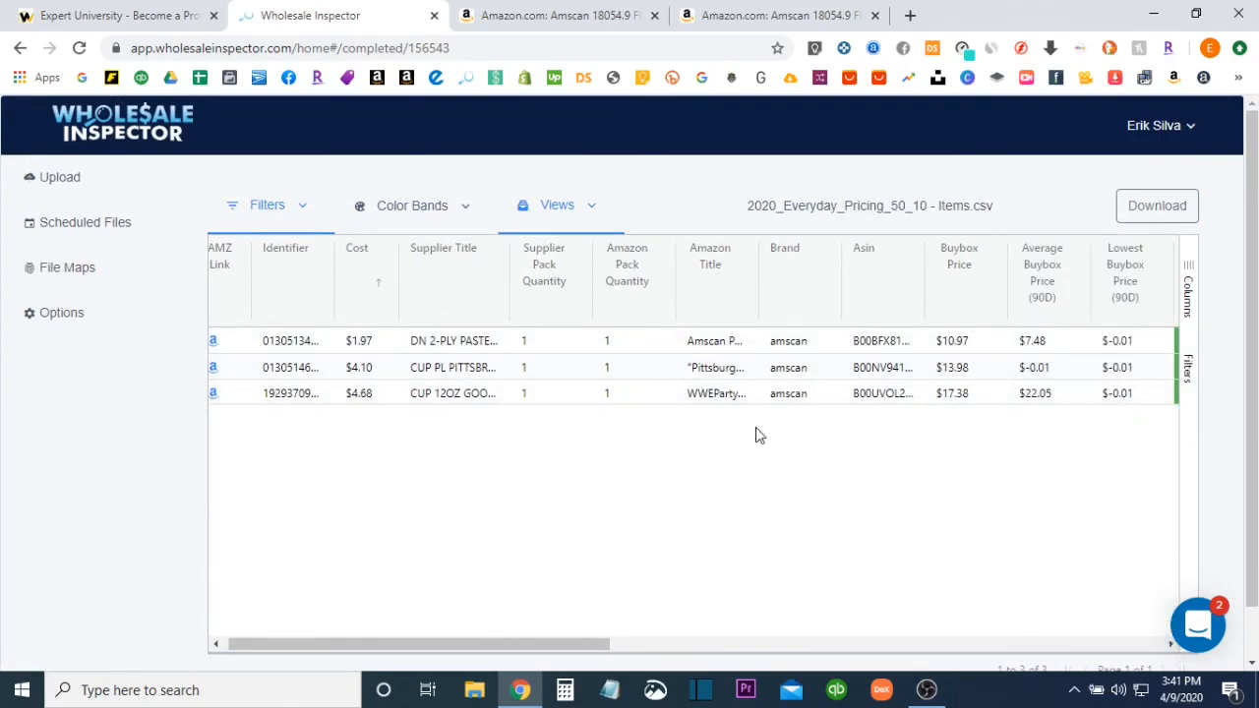
pyautogui.moveTo(504, 645); pyautogui.dragTo(498, 645)
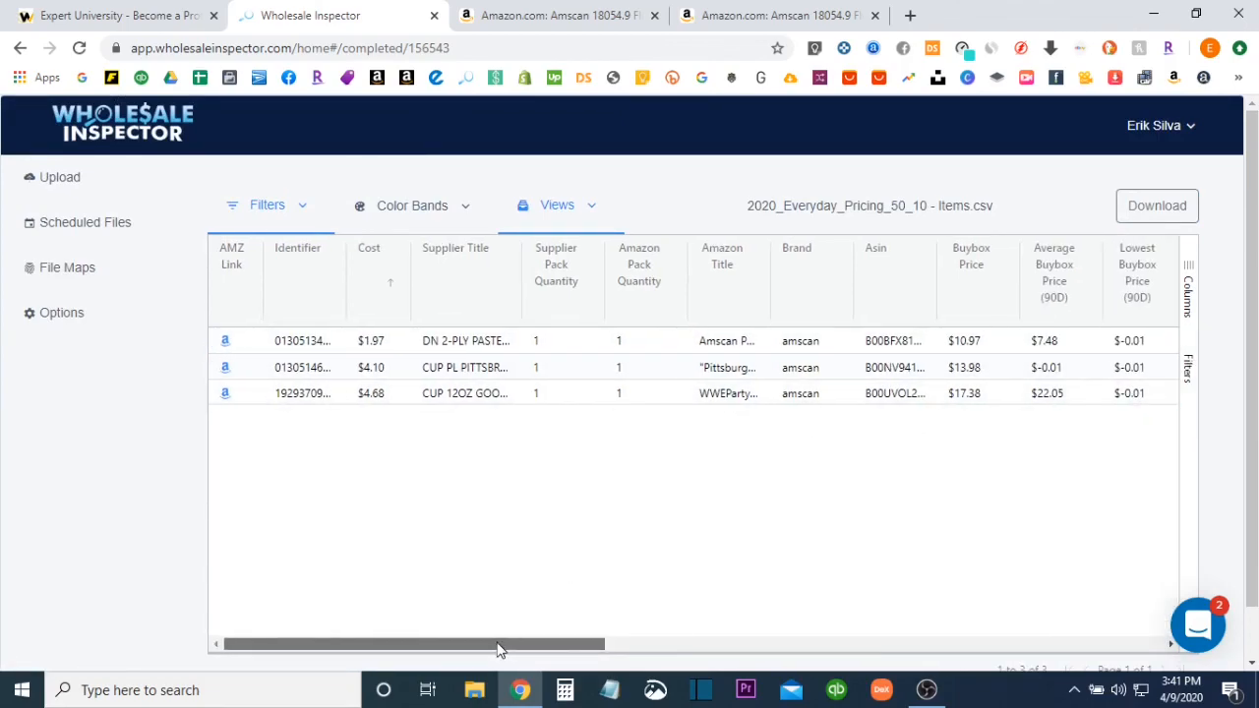